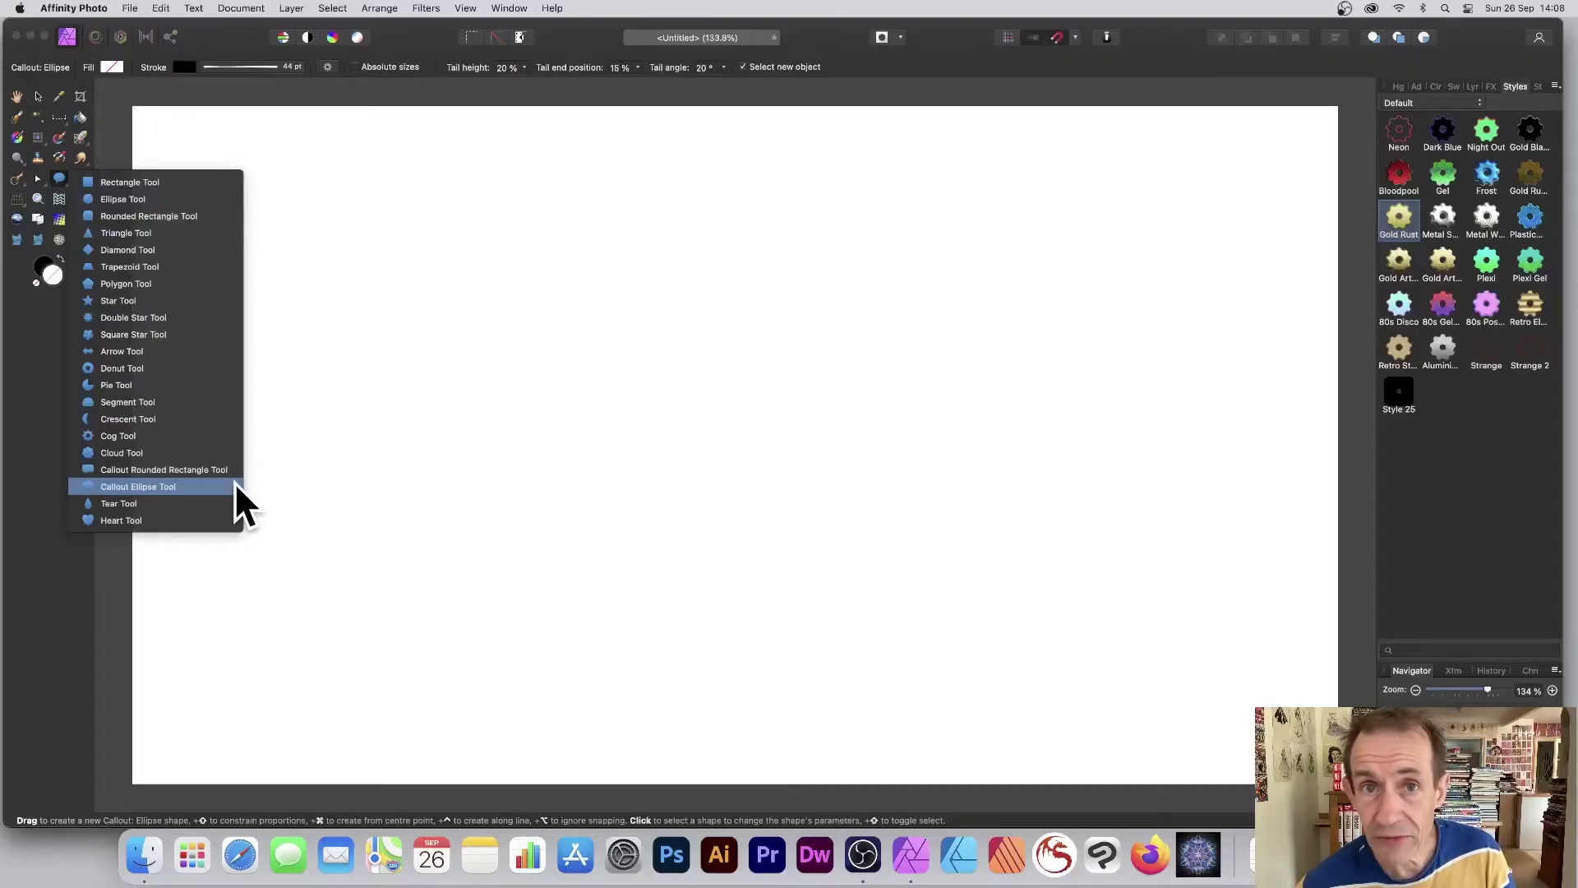
# Draw a callout ellipse speech bubble with a thick black outline and down-left tail, kept level.
pyautogui.click(164, 487)
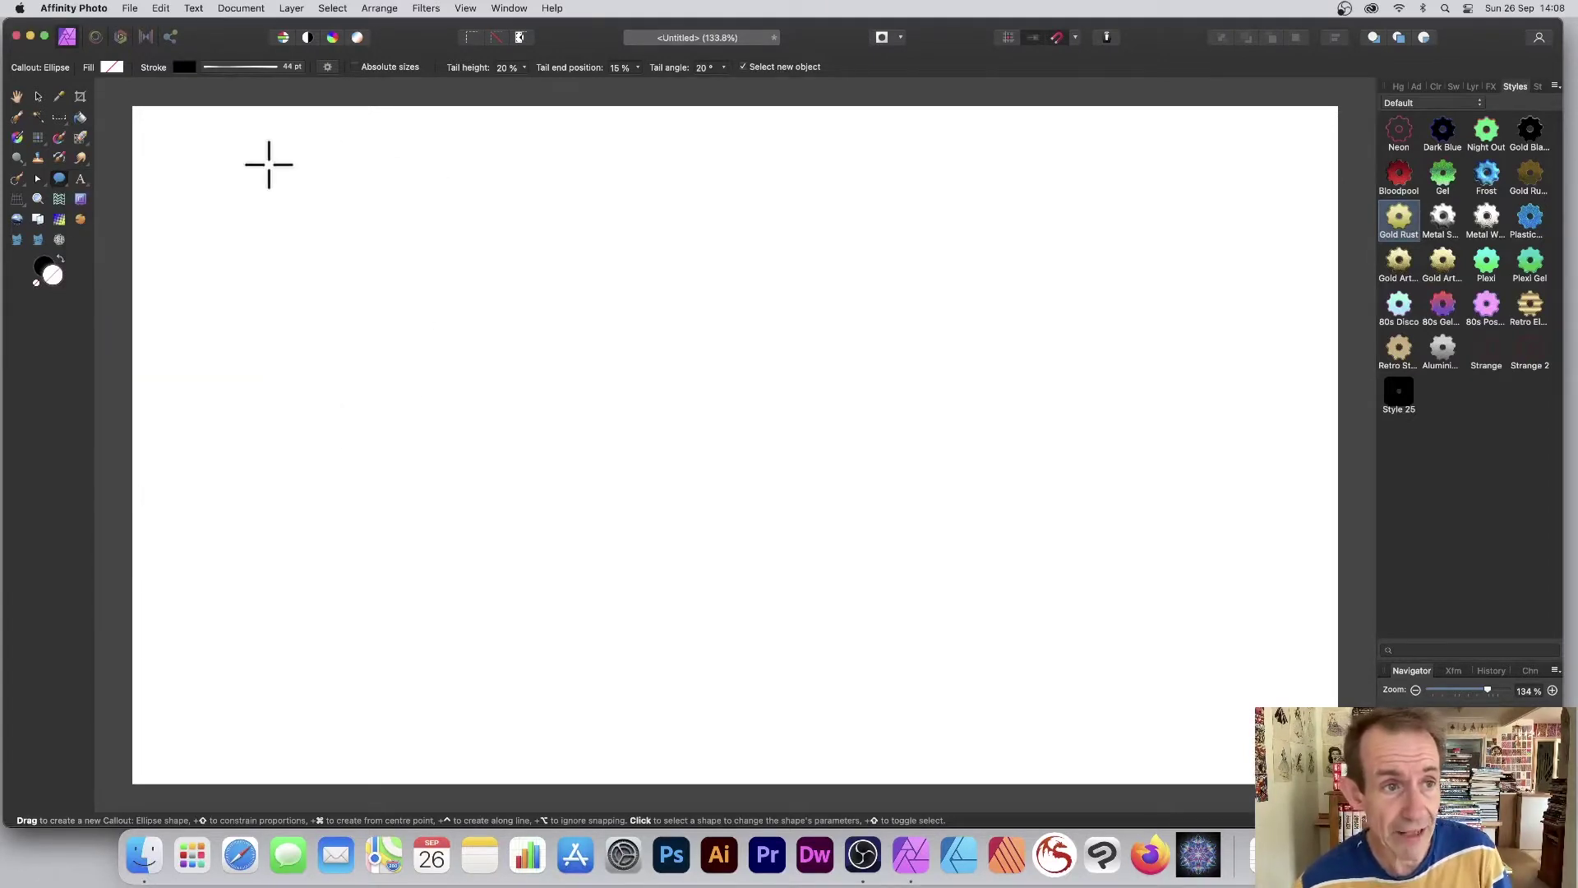
pyautogui.moveTo(228, 130); pyautogui.dragTo(806, 646)
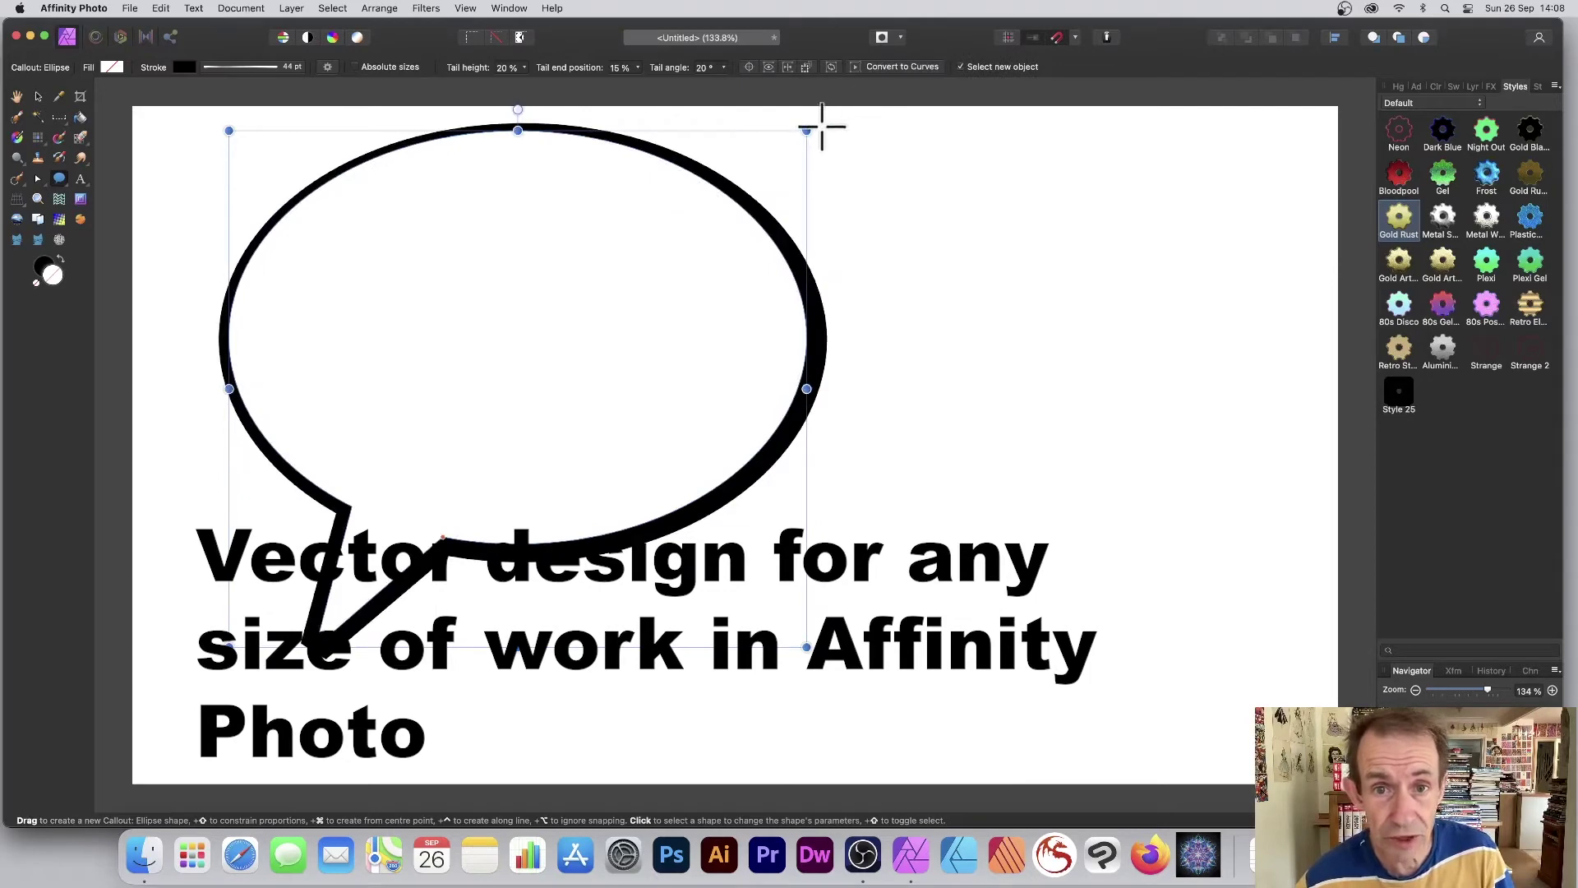
pyautogui.moveTo(814, 126)
pyautogui.mouseDown()
pyautogui.moveTo(951, 416)
pyautogui.moveTo(821, 106)
pyautogui.moveTo(821, 126)
pyautogui.mouseUp()
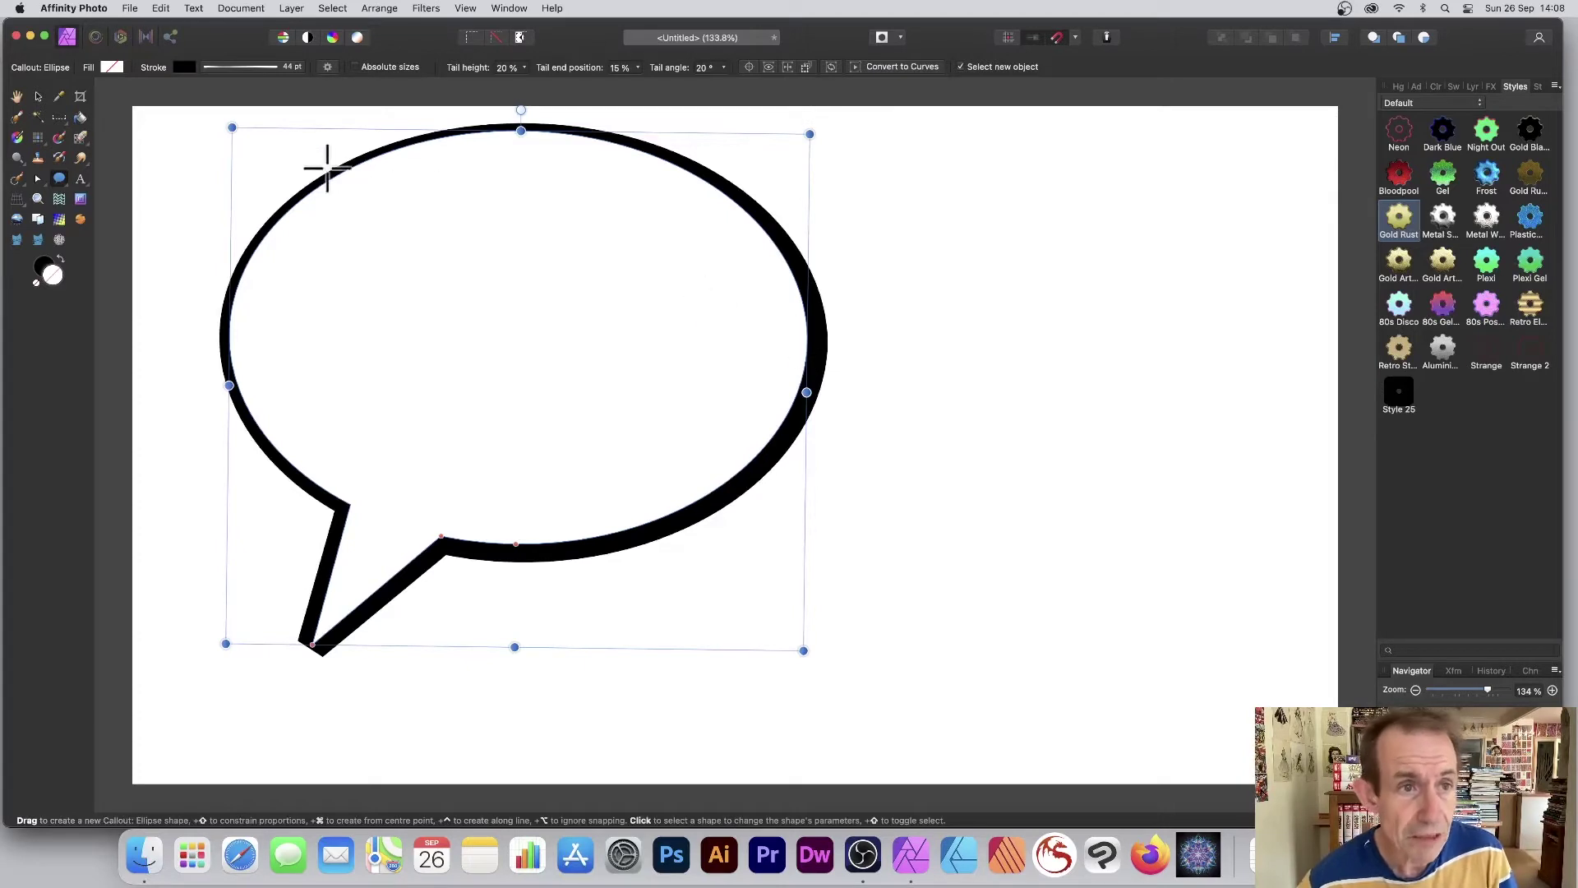
# Try a gradient fill on the bubble, then revert it with the first Recent (none) swatch.
pyautogui.click(112, 66)
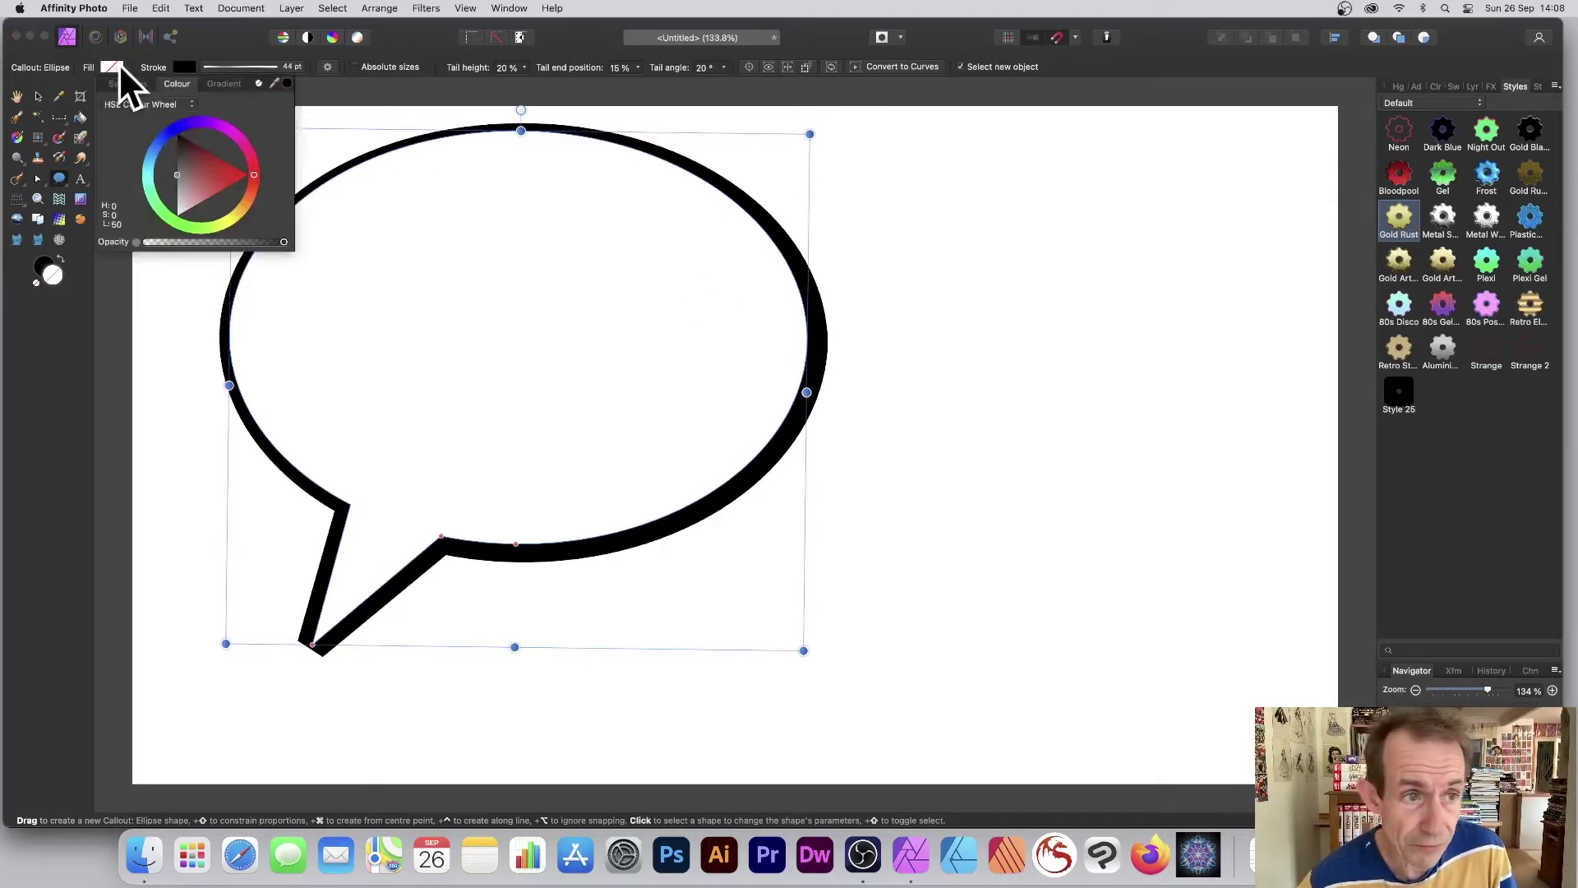
pyautogui.click(224, 84)
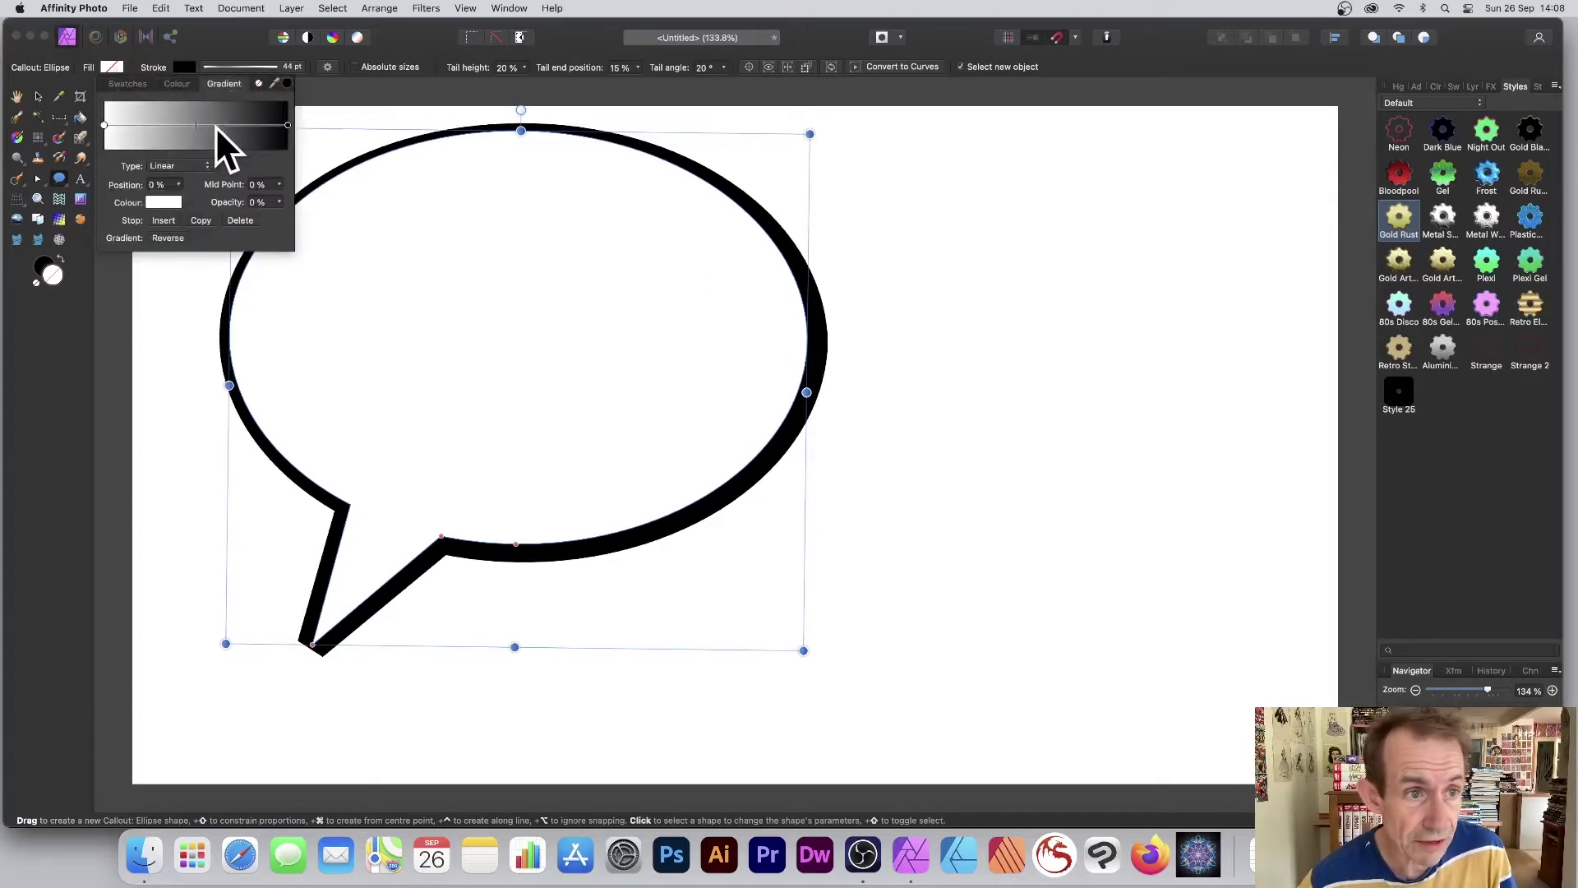
pyautogui.click(216, 124)
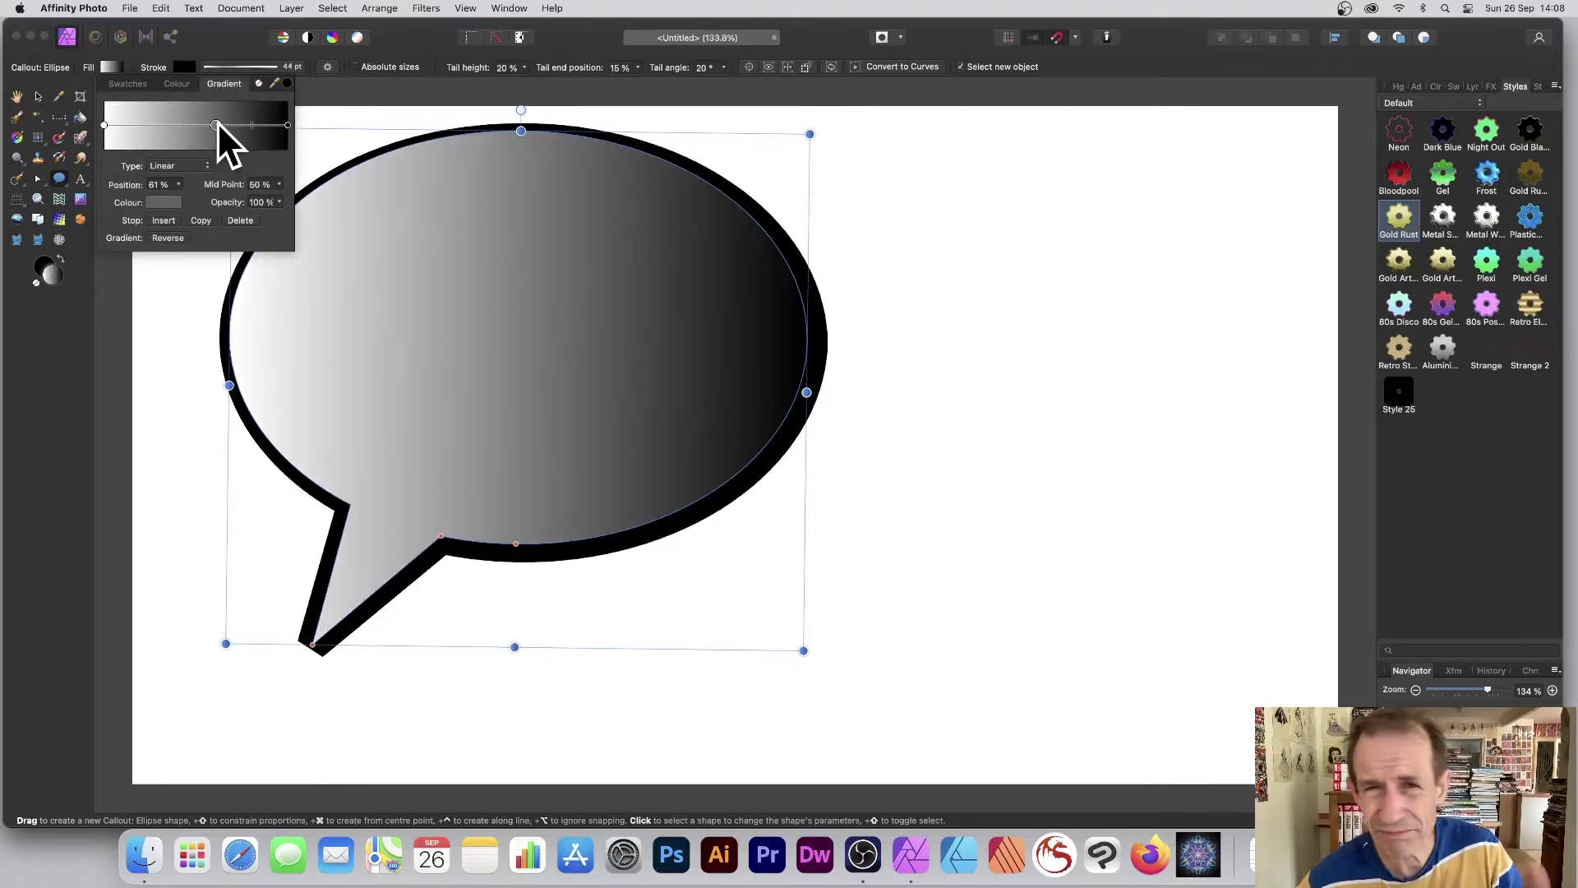
pyautogui.click(110, 66)
pyautogui.click(132, 83)
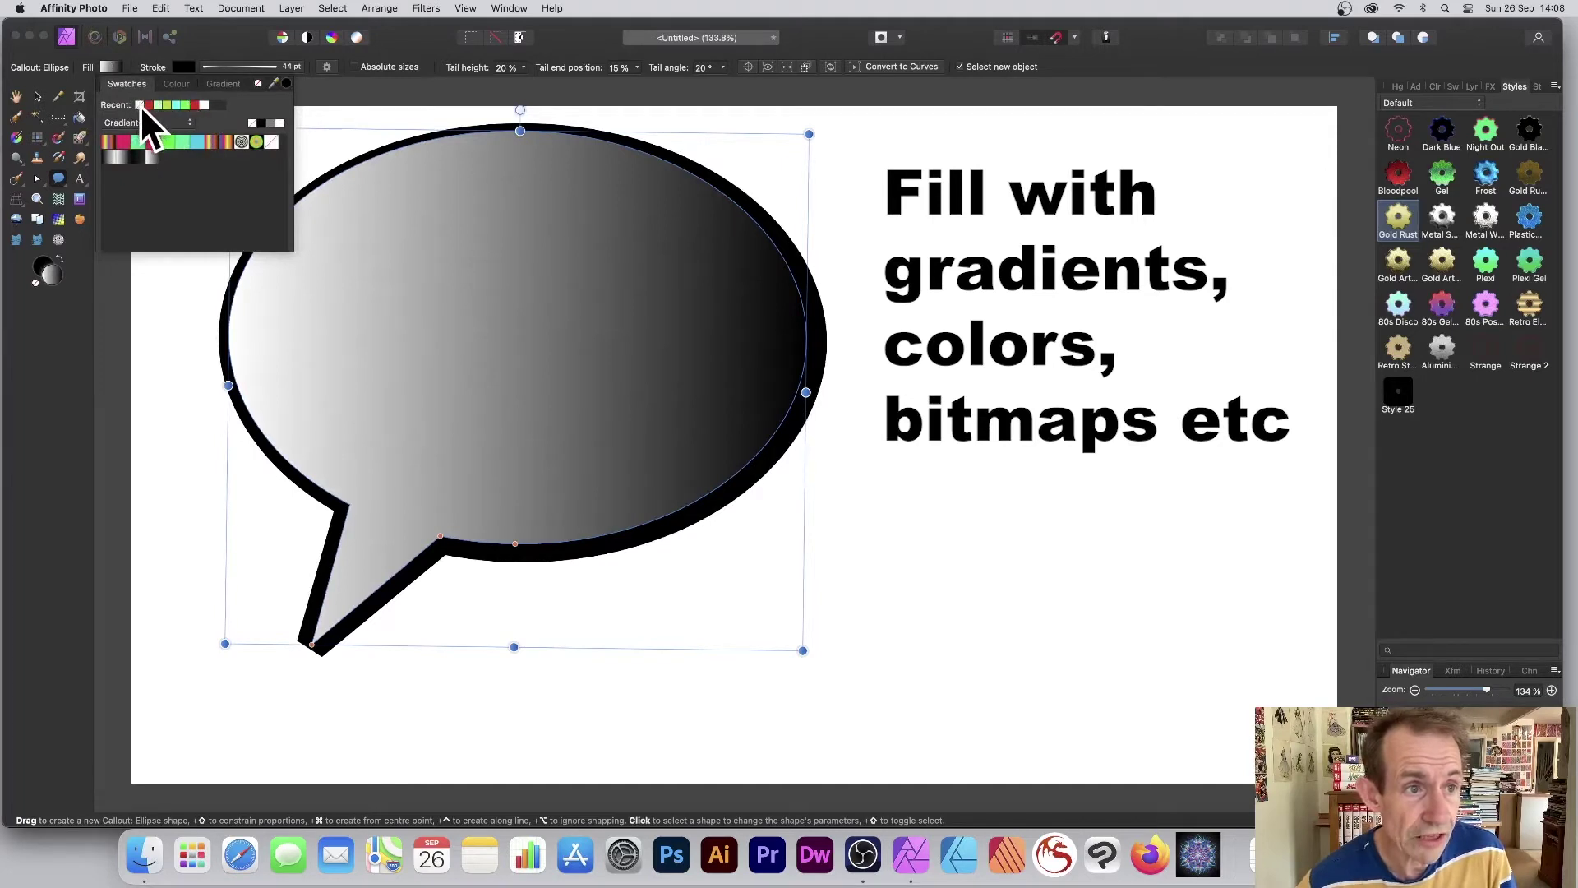
pyautogui.click(139, 106)
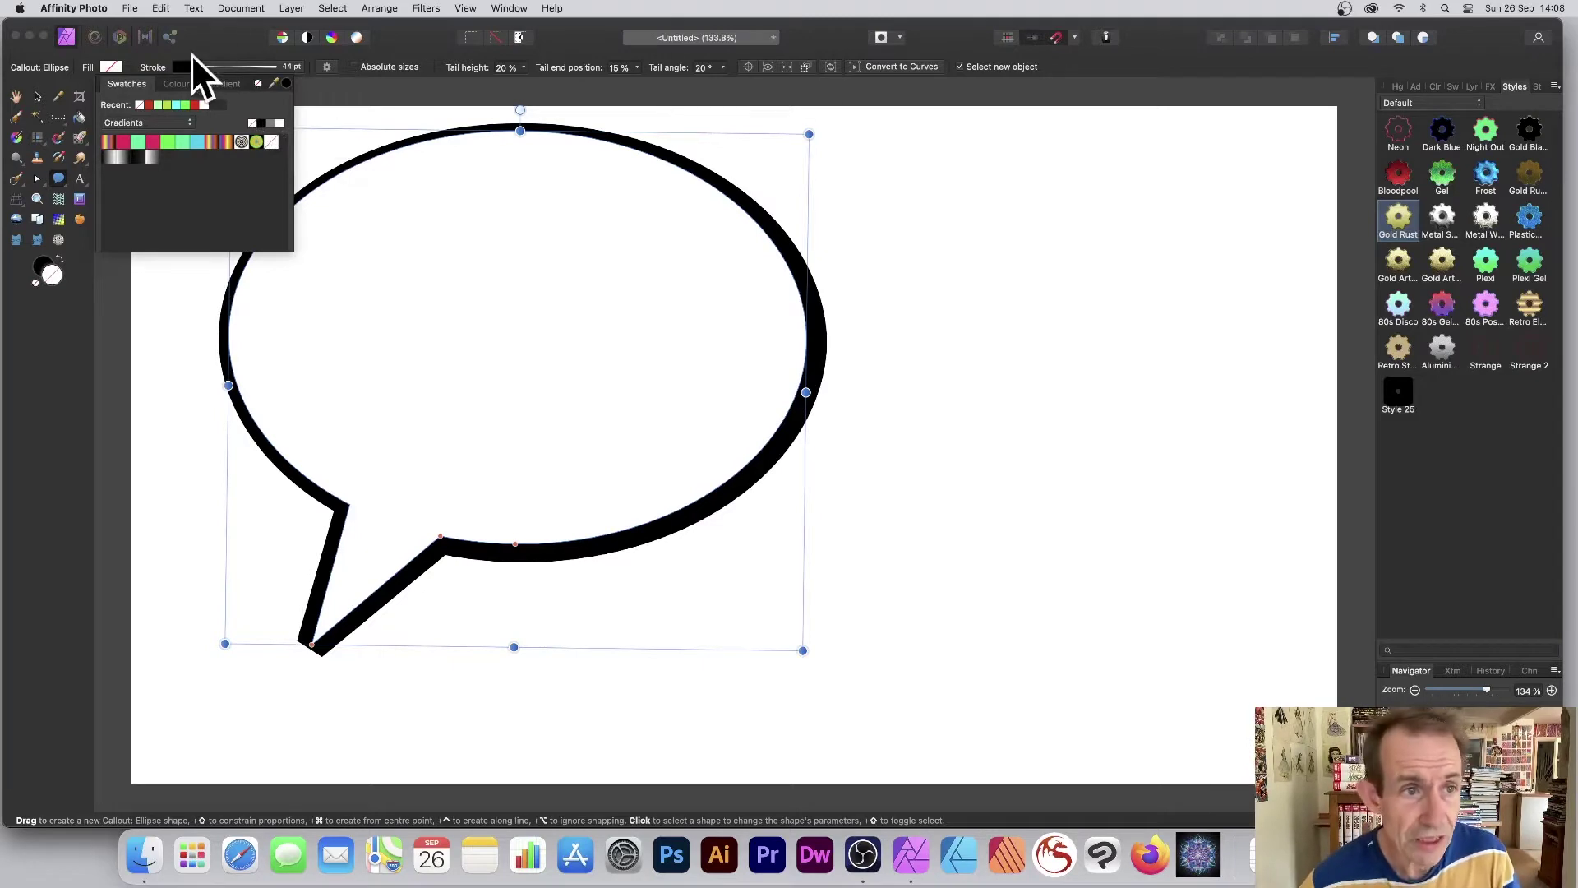
# Try a red outline, return it to black, and bring up the 44 pt stroke settings.
pyautogui.click(198, 99)
pyautogui.click(185, 66)
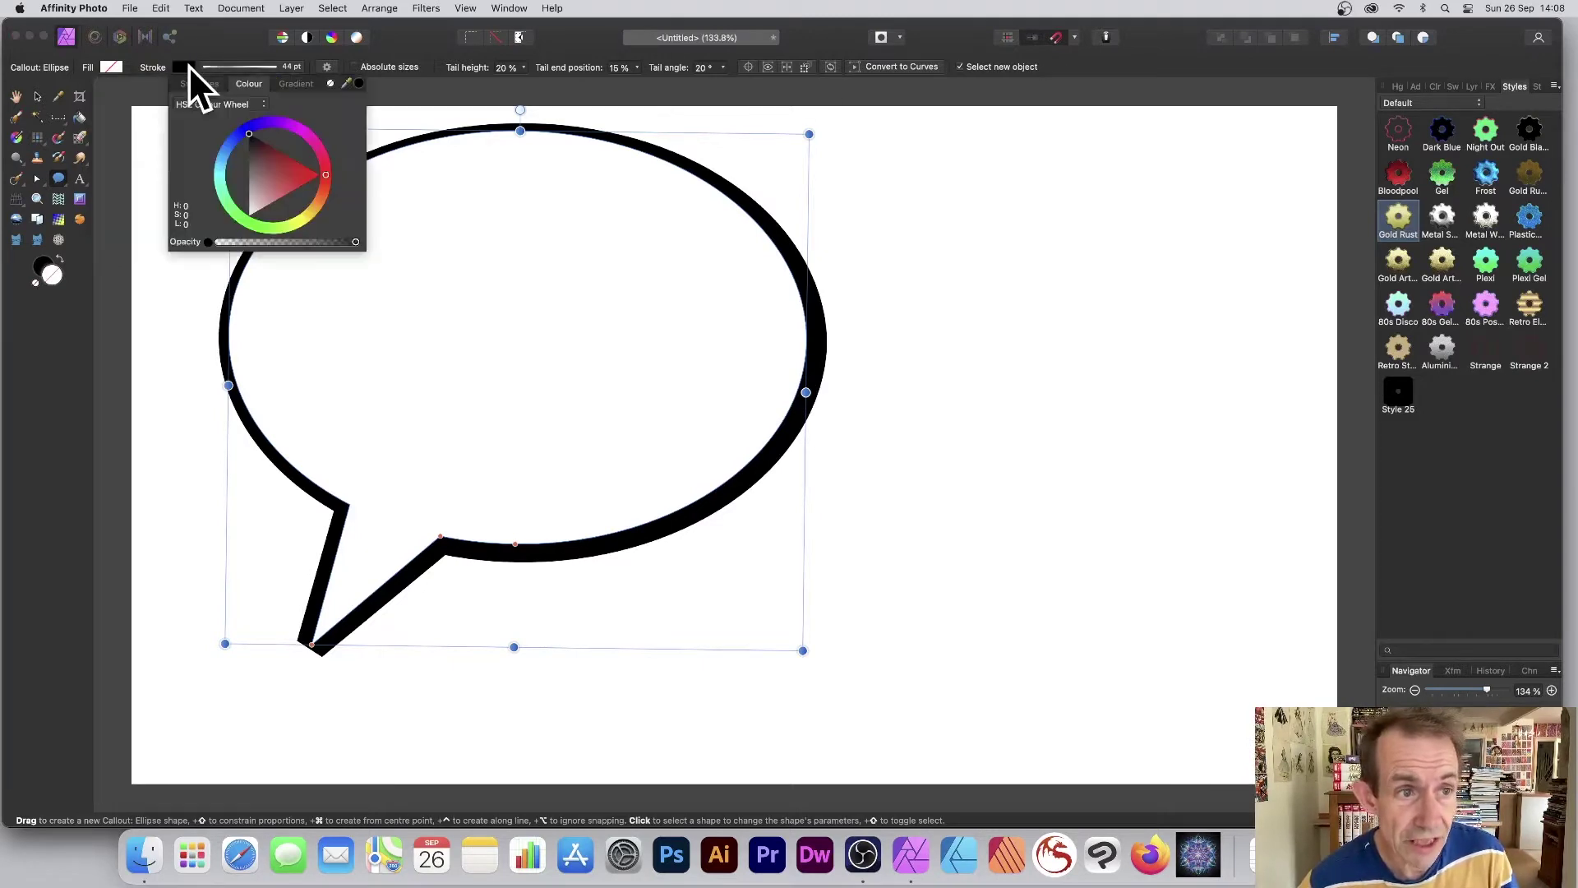
pyautogui.moveTo(287, 164)
pyautogui.mouseDown()
pyautogui.moveTo(314, 181)
pyautogui.moveTo(273, 160)
pyautogui.moveTo(311, 97)
pyautogui.mouseUp()
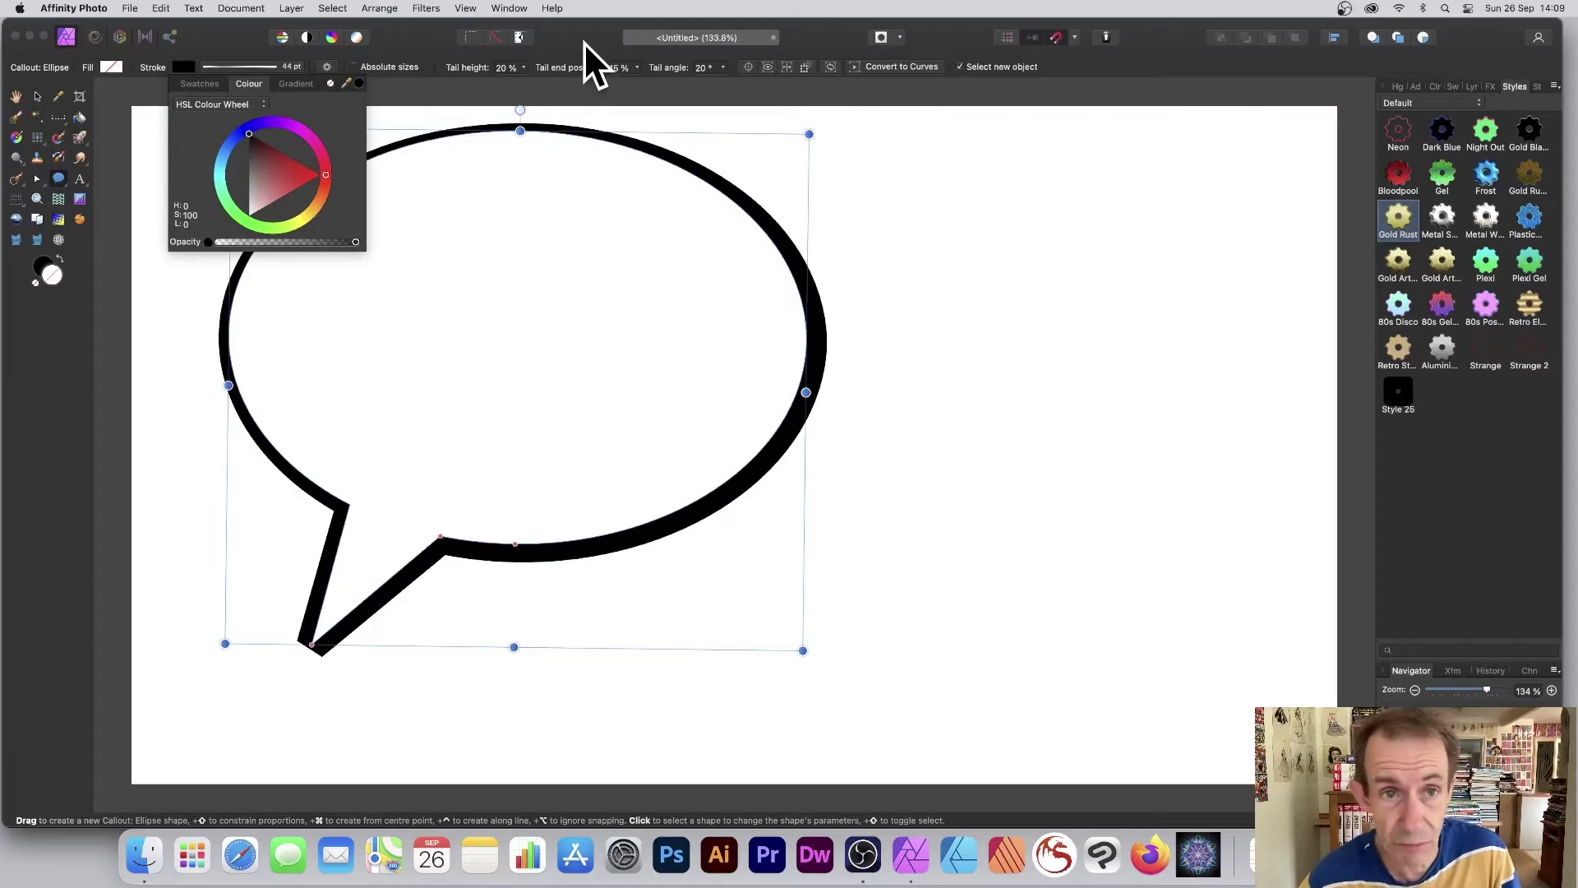
pyautogui.click(246, 64)
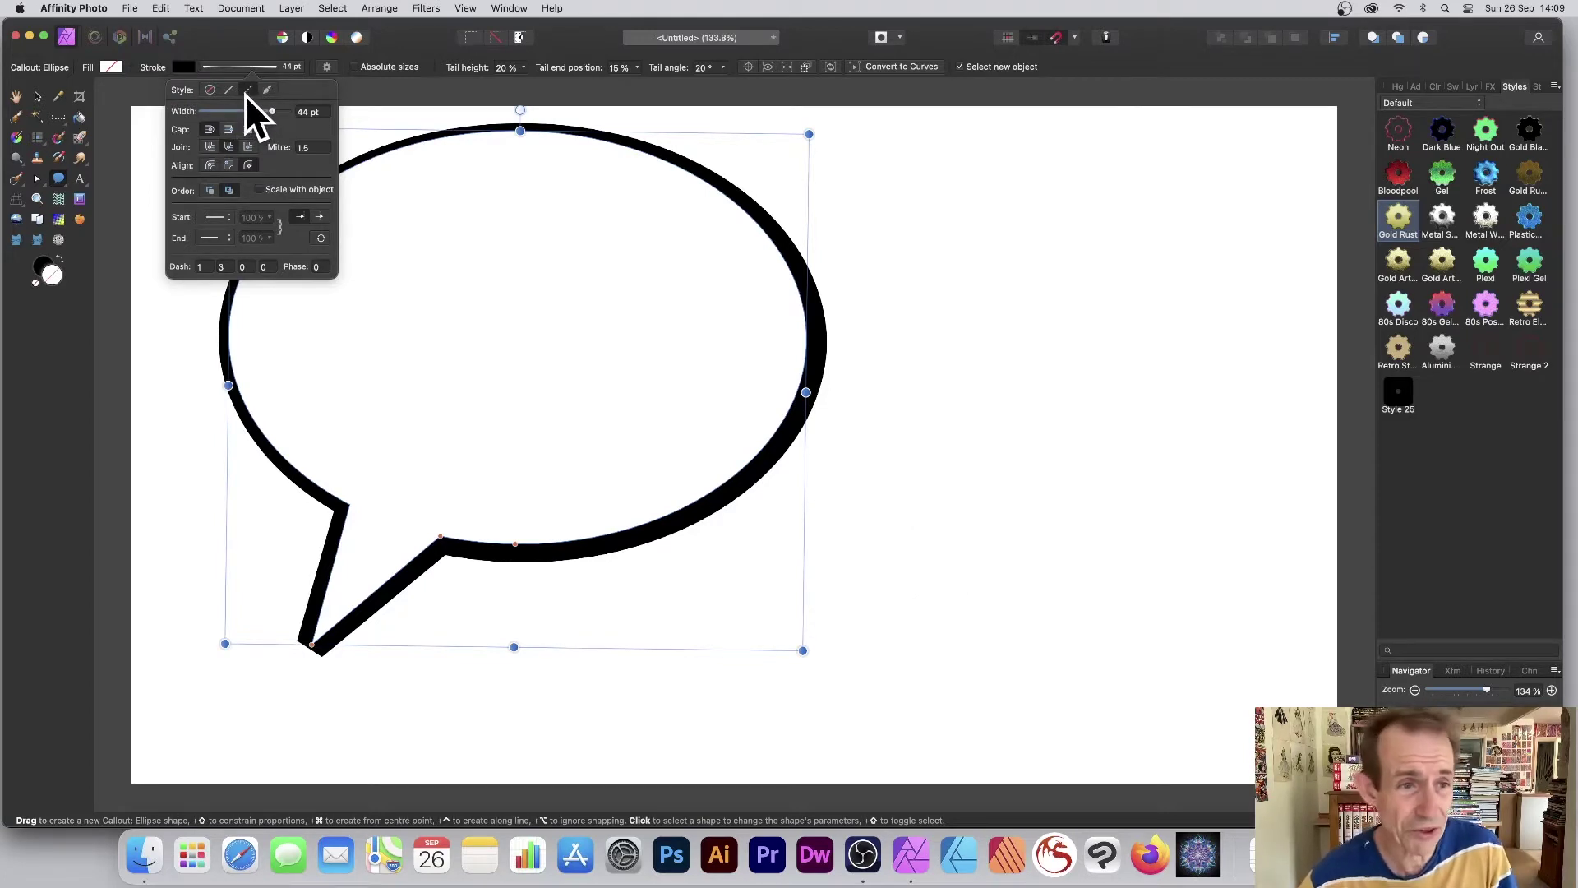
# Make the outline a solid 45 pt line with a flat, reset pressure profile.
pyautogui.moveTo(265, 109); pyautogui.dragTo(266, 110)
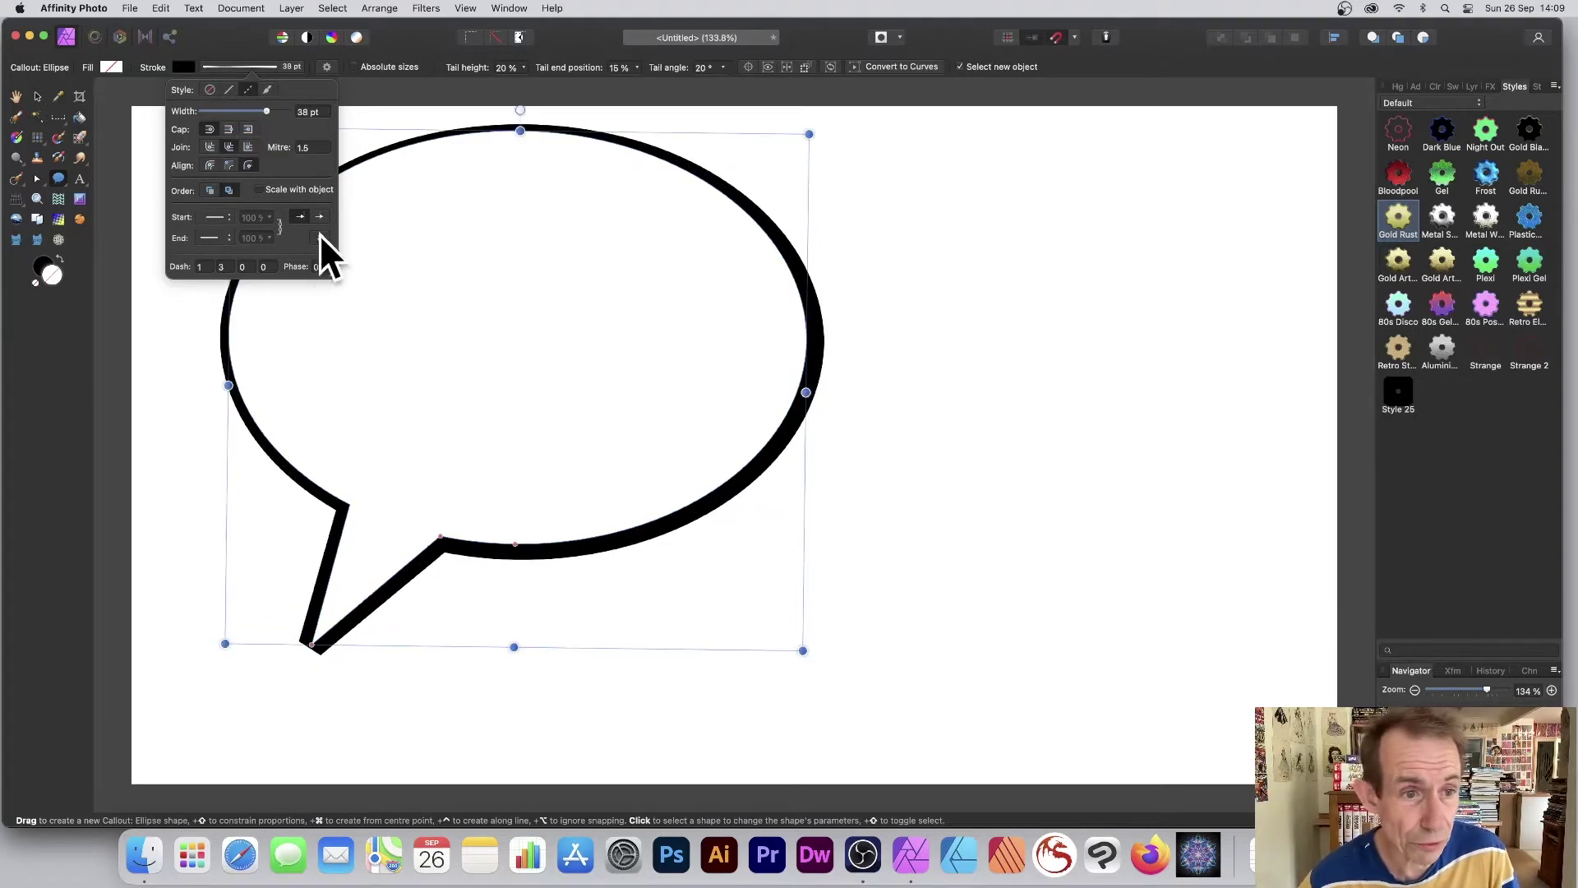
pyautogui.click(231, 90)
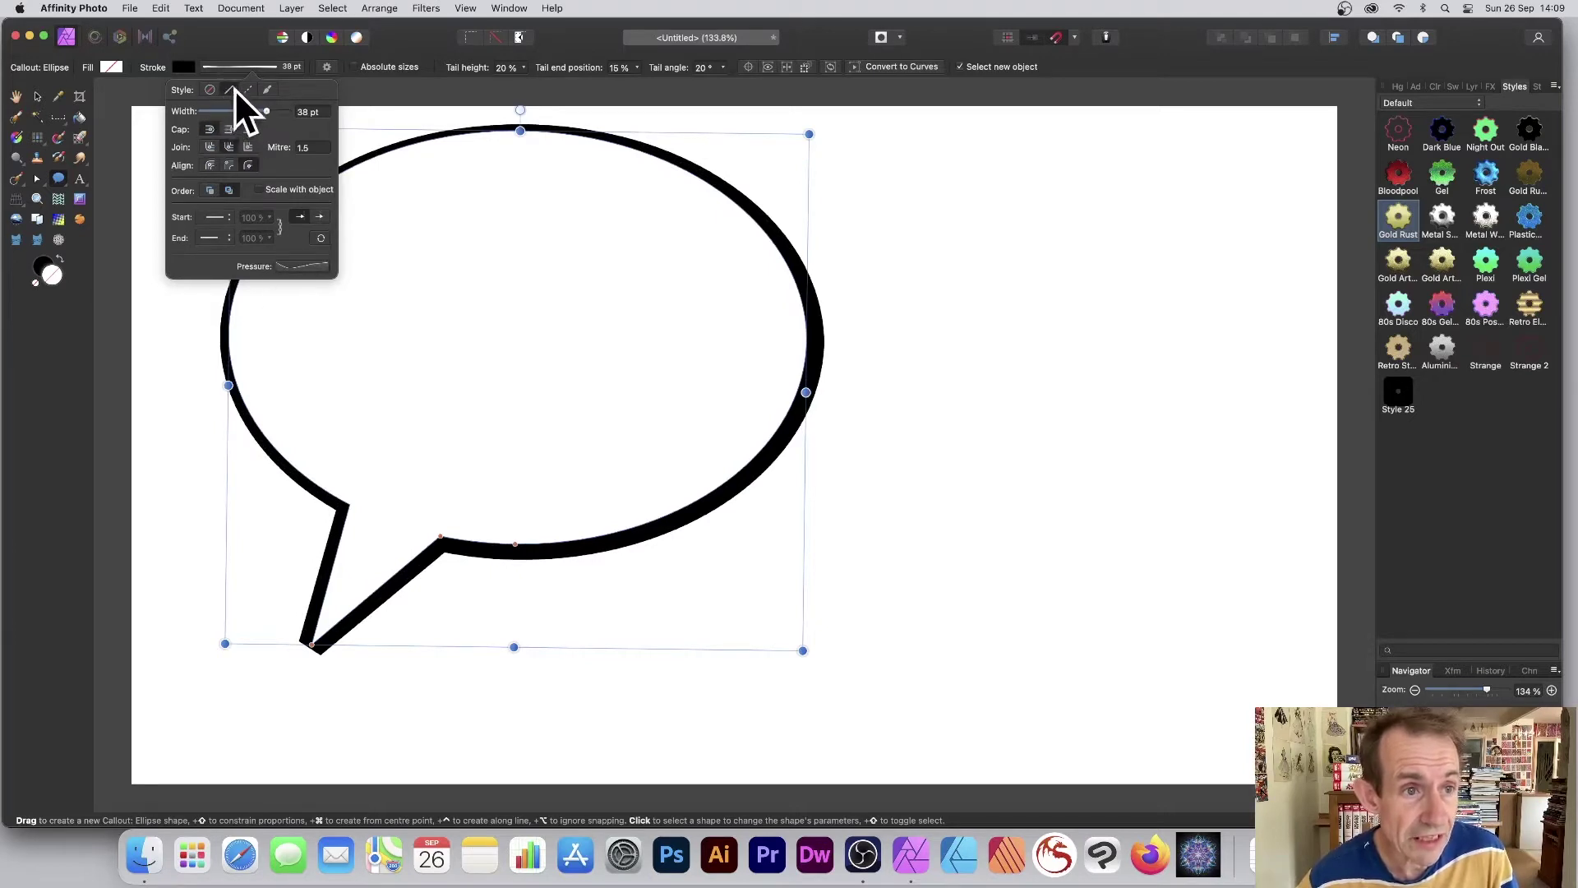
pyautogui.moveTo(268, 110)
pyautogui.mouseDown()
pyautogui.moveTo(241, 110)
pyautogui.moveTo(274, 110)
pyautogui.mouseUp()
pyautogui.click(303, 264)
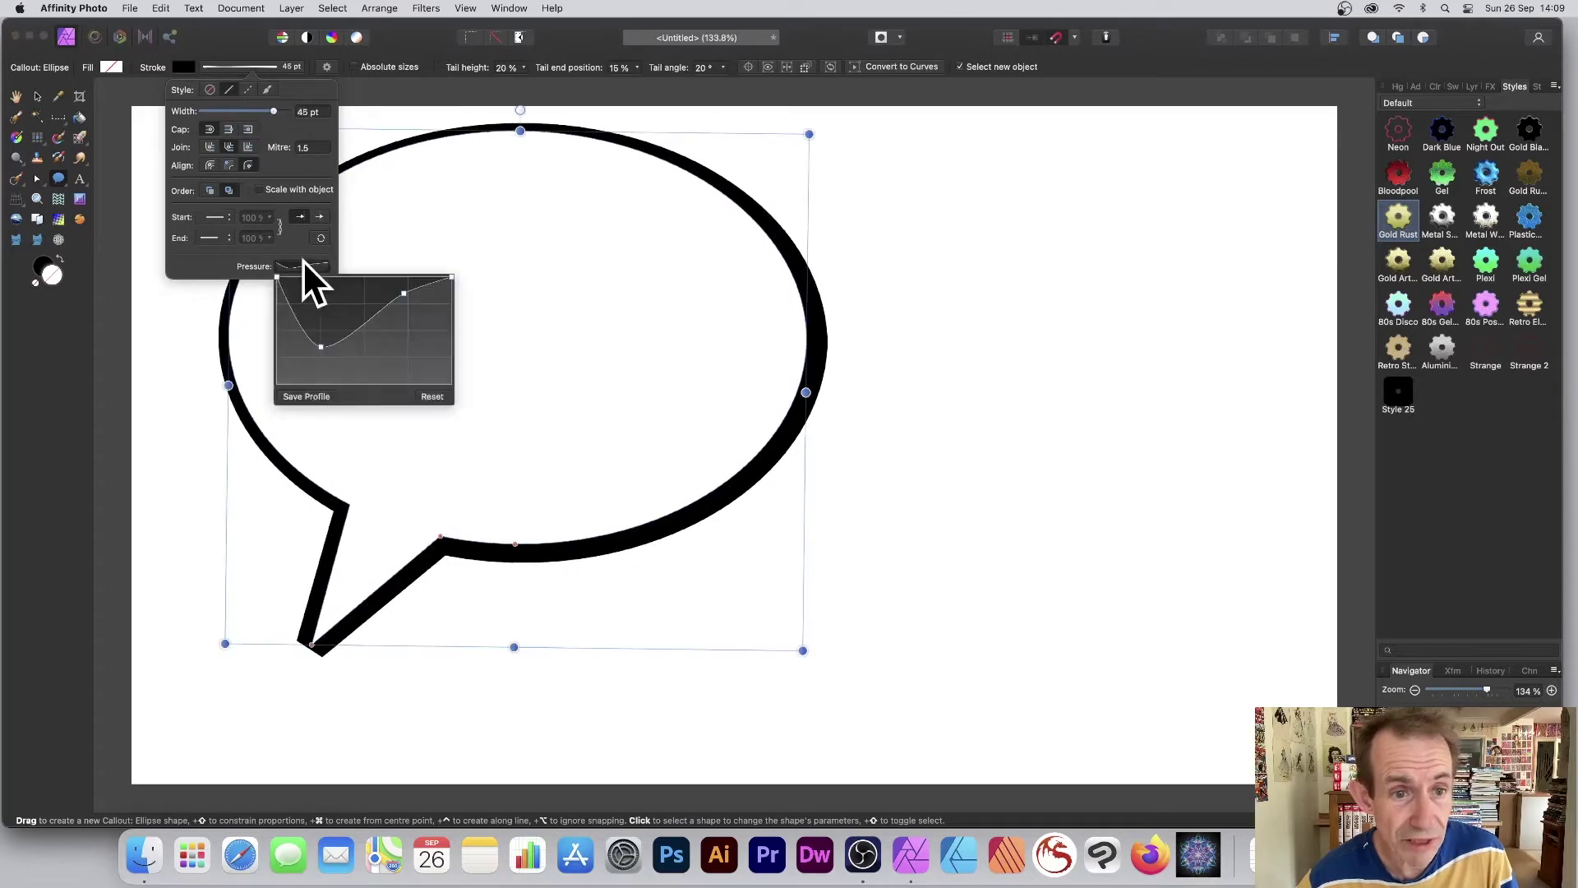
pyautogui.moveTo(404, 293)
pyautogui.mouseDown()
pyautogui.moveTo(403, 367)
pyautogui.moveTo(401, 280)
pyautogui.mouseUp()
pyautogui.click(433, 397)
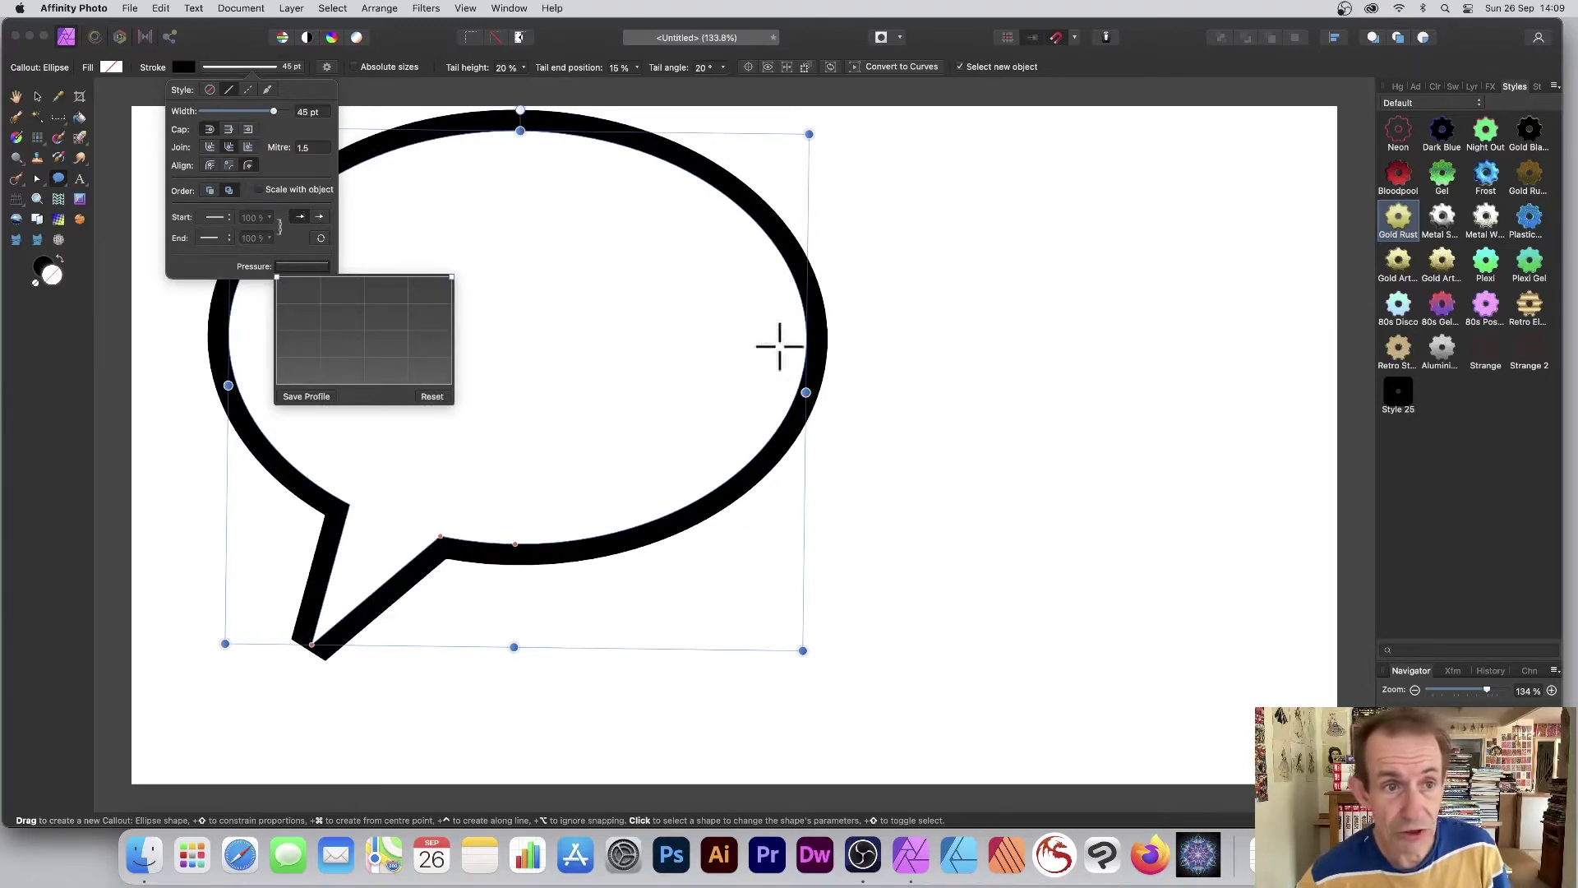
# Round the tail-tip join, keep the stroke centred, and dip the pressure curve for uneven thickness.
pyautogui.click(246, 149)
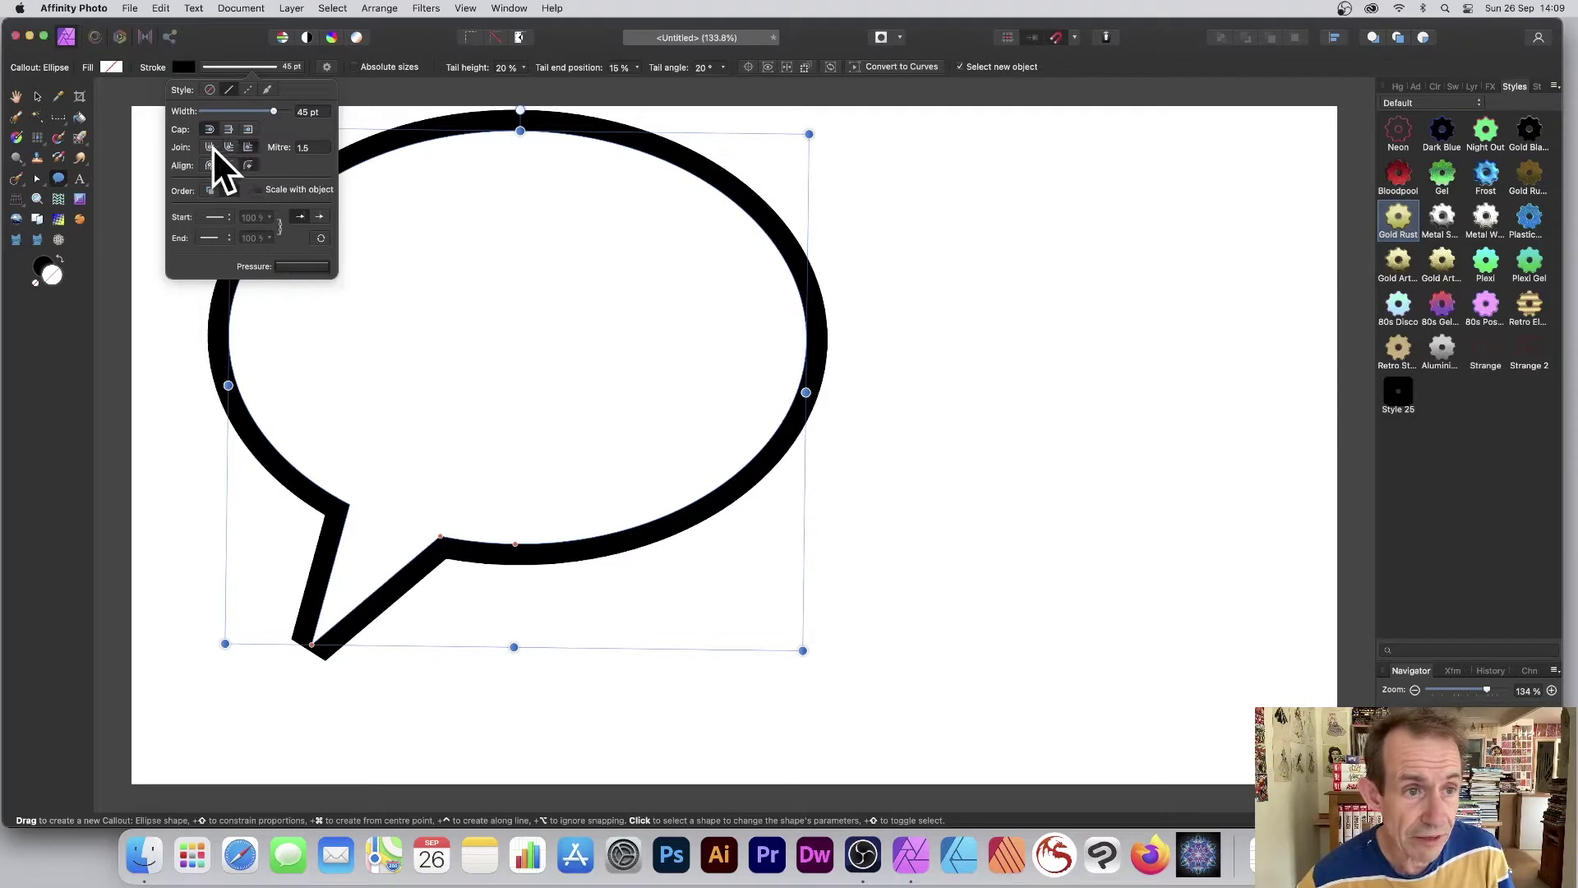
pyautogui.click(228, 147)
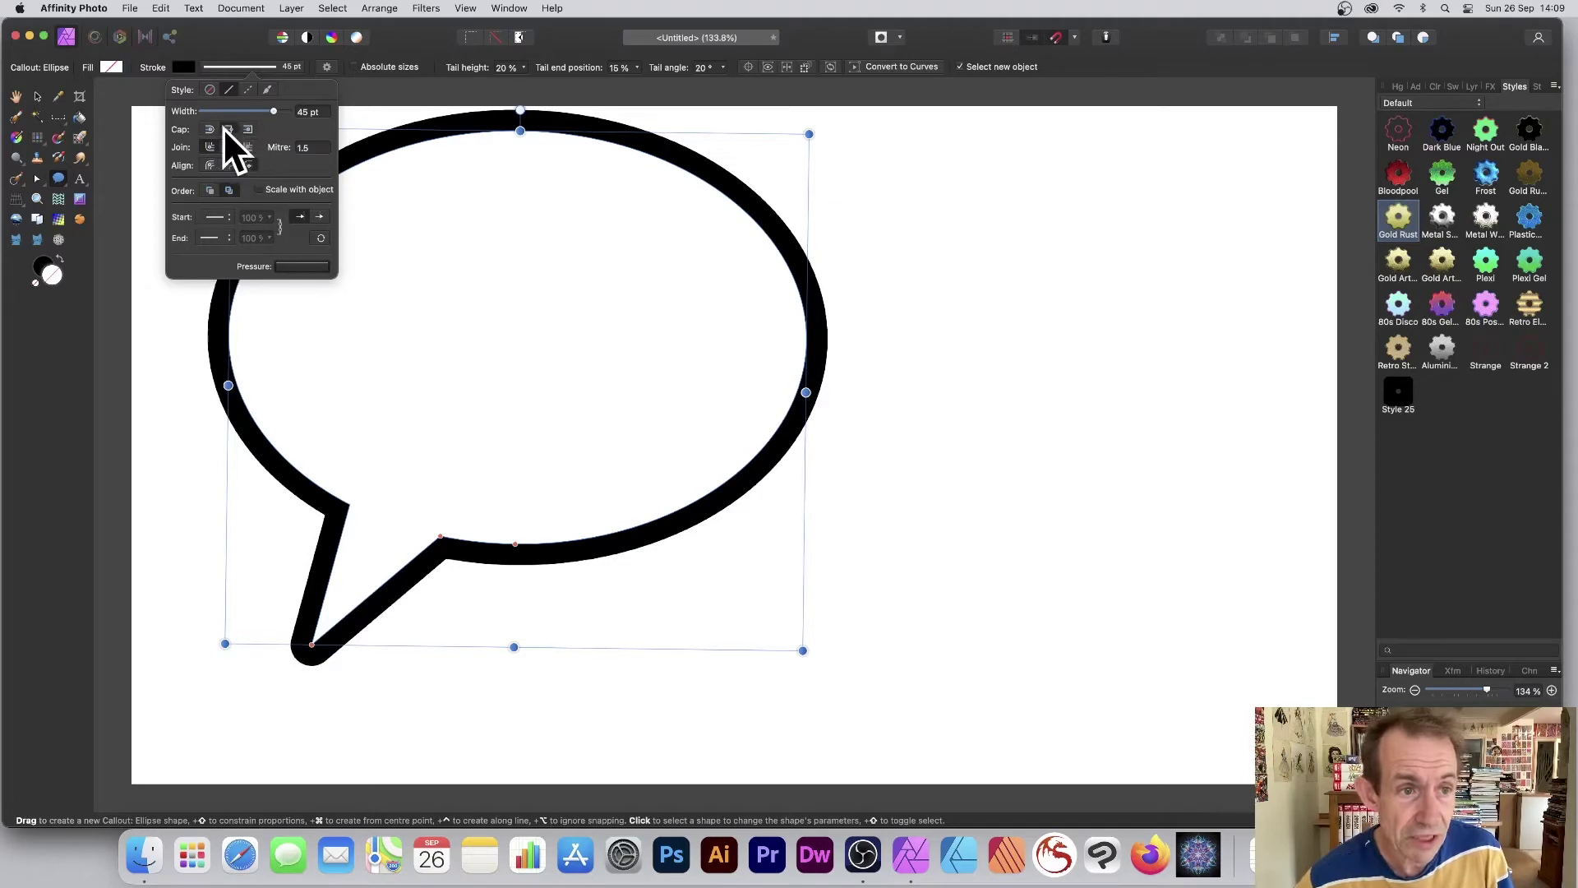
pyautogui.click(228, 166)
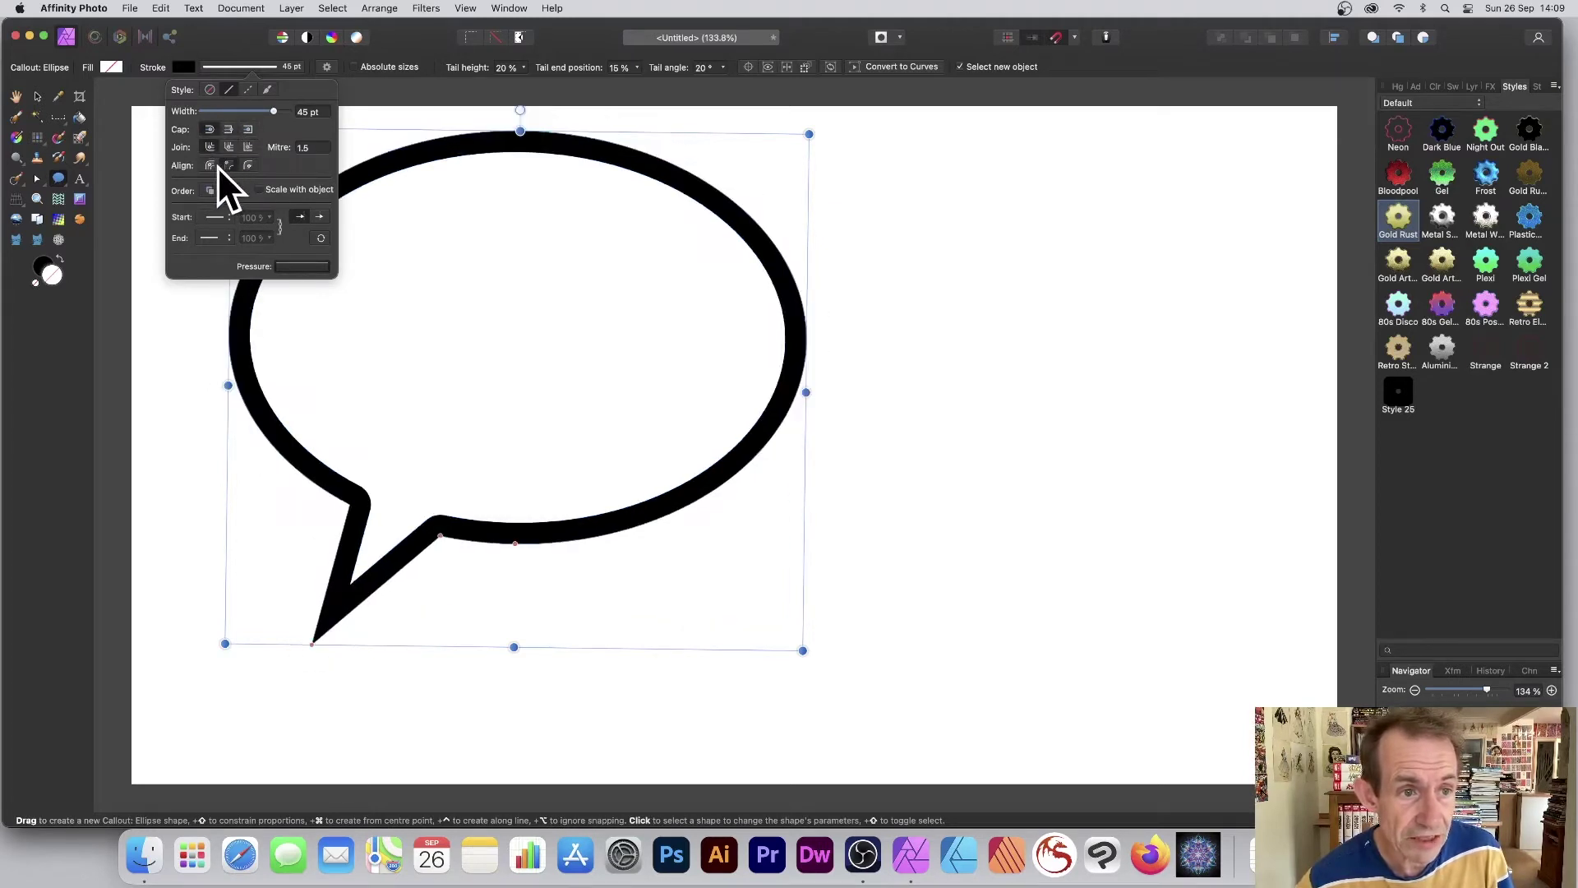
pyautogui.click(212, 165)
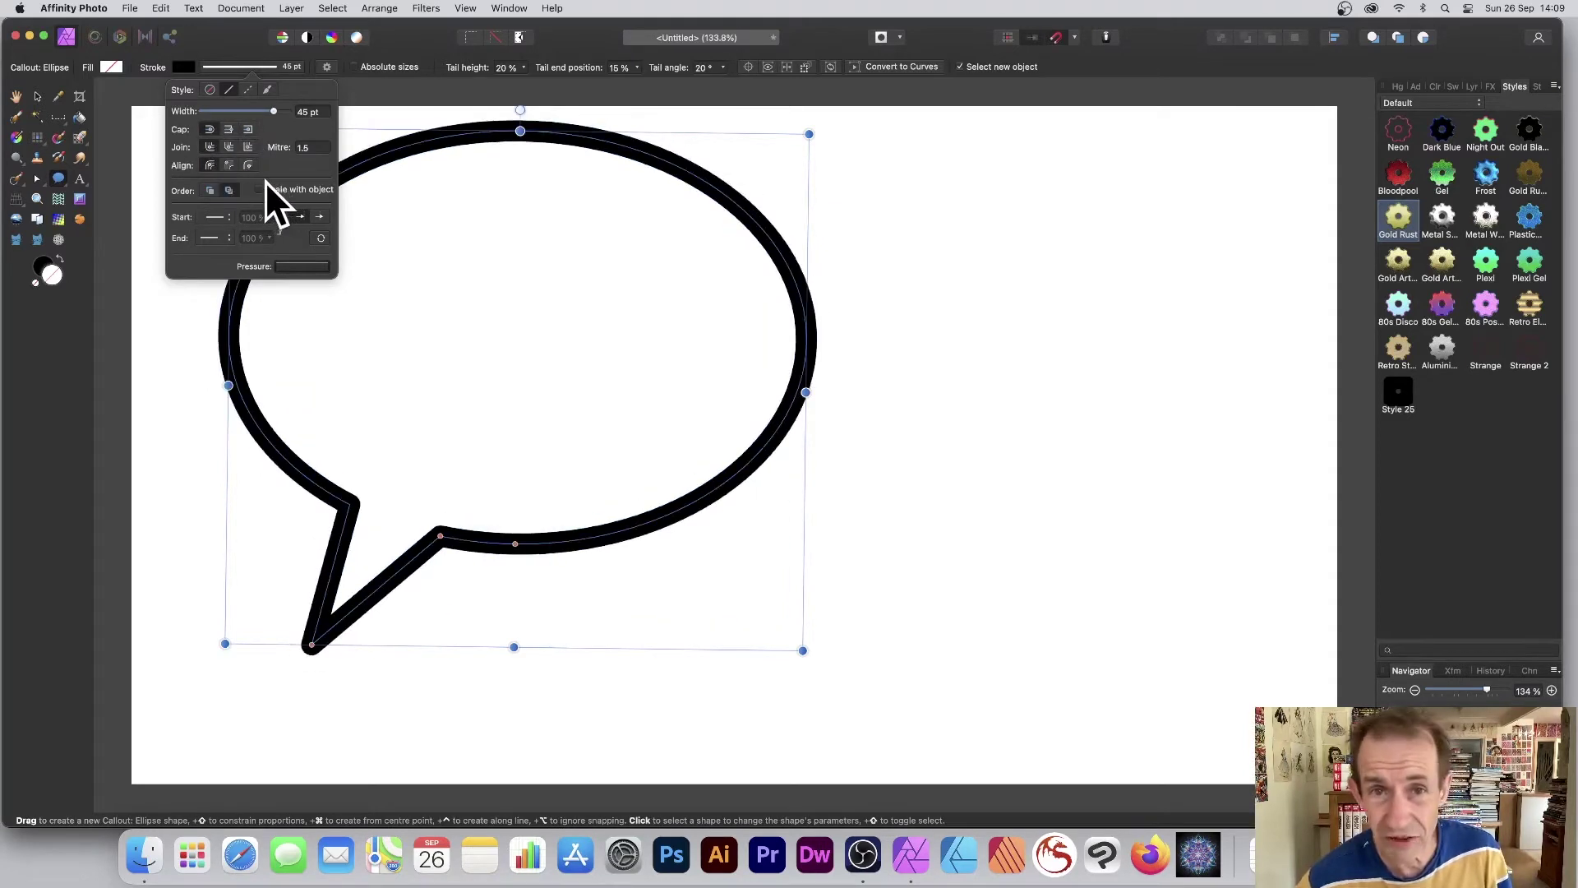
pyautogui.click(313, 268)
pyautogui.moveTo(332, 278); pyautogui.dragTo(333, 358)
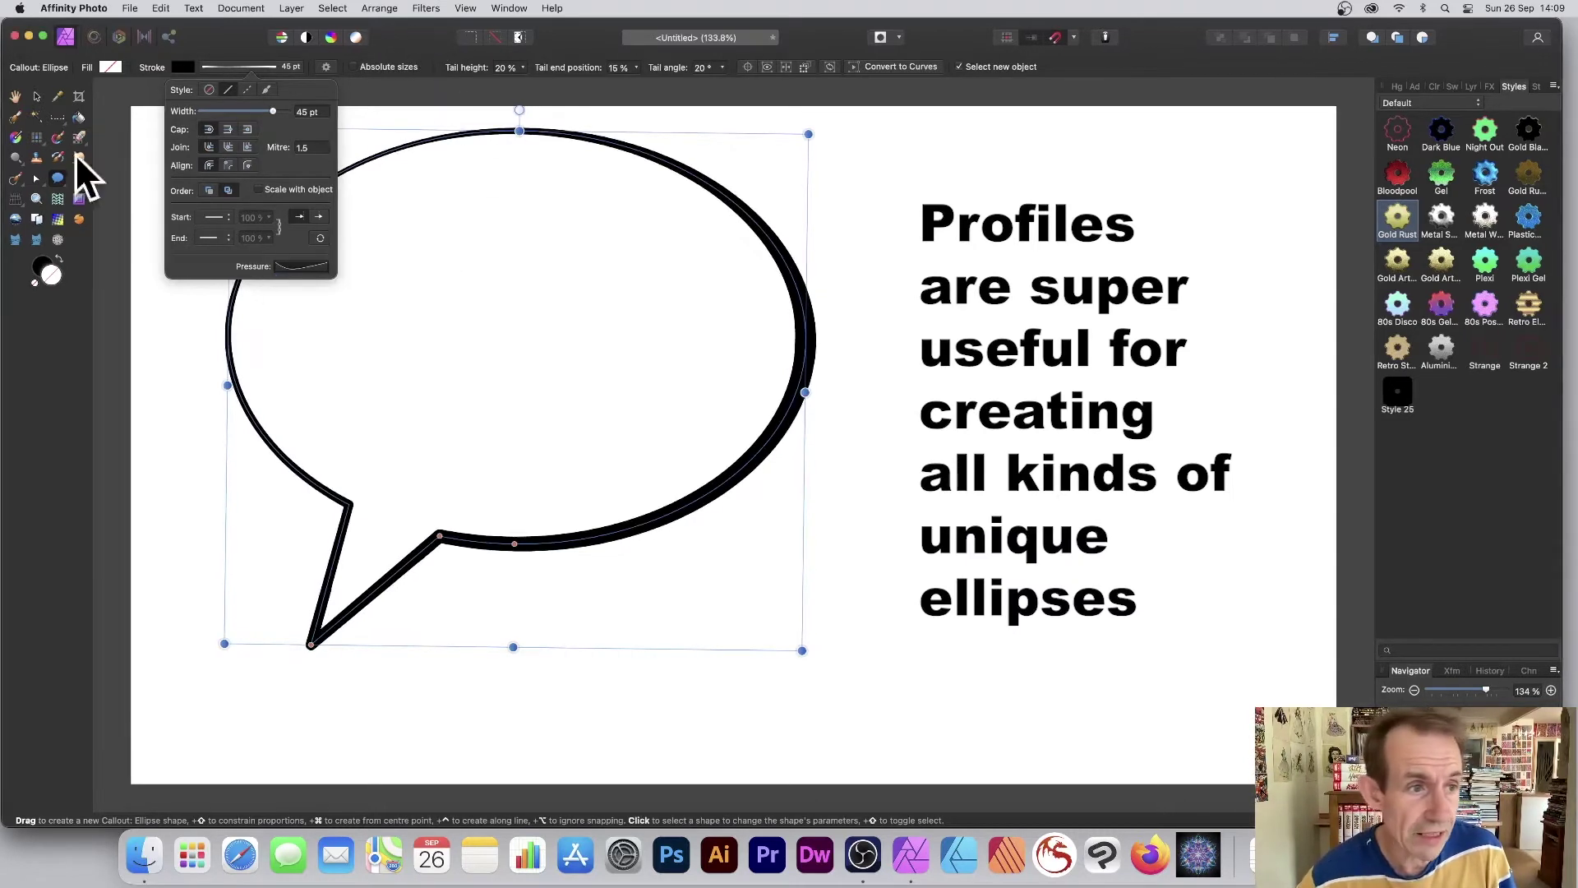
# Add large 'WOW !' text inside the bubble and scale it up.
pyautogui.click(77, 177)
pyautogui.click(396, 322)
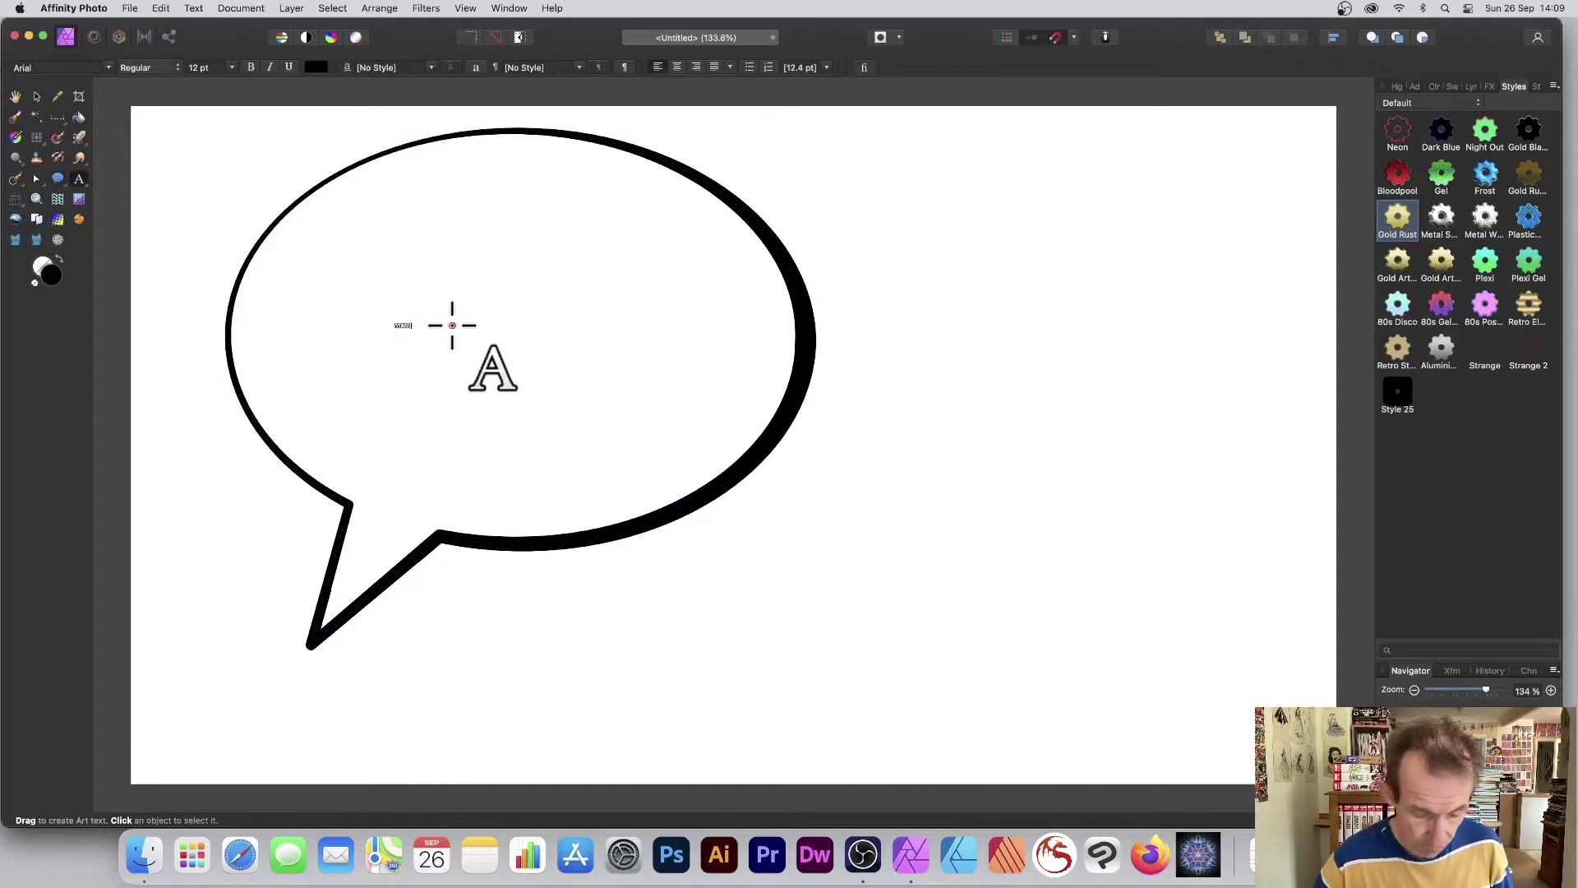
pyautogui.click(35, 97)
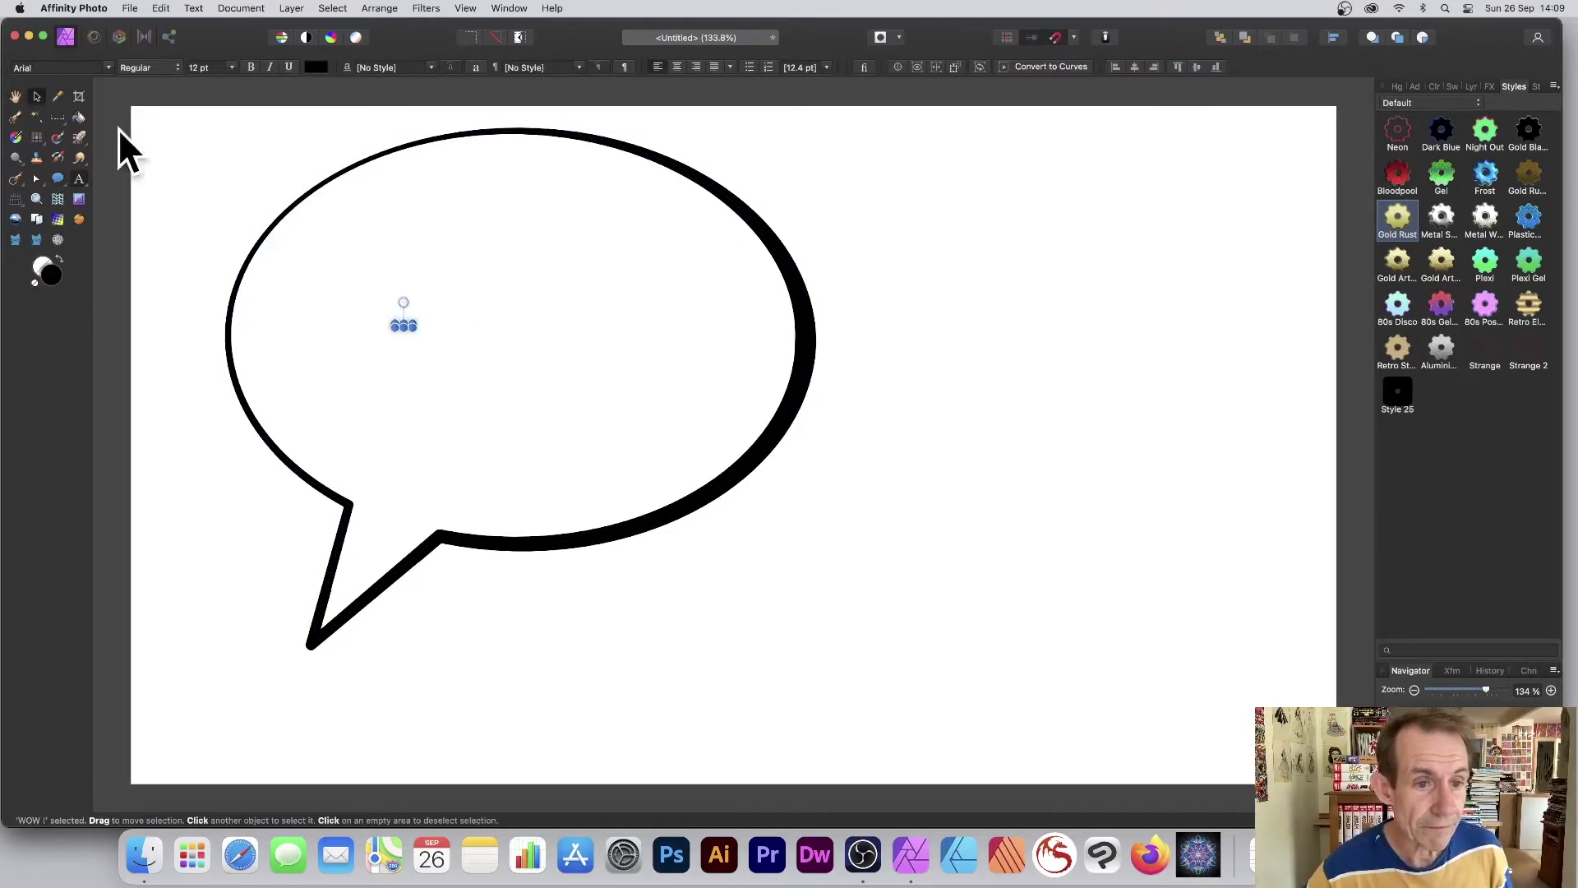
pyautogui.moveTo(403, 324); pyautogui.dragTo(718, 517)
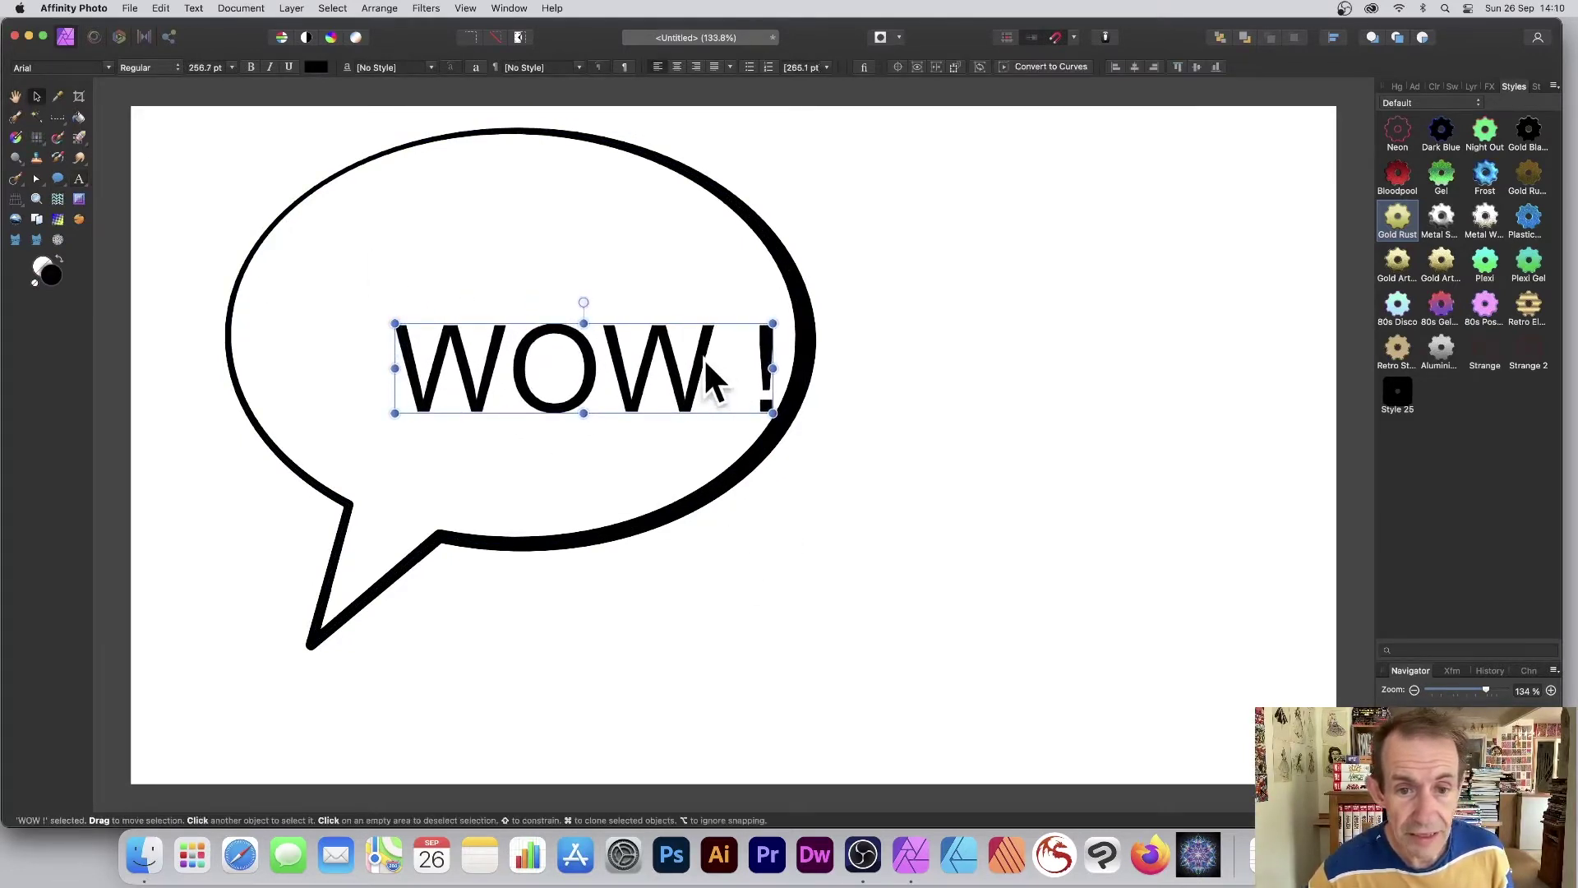
pyautogui.moveTo(703, 356); pyautogui.dragTo(592, 292)
pyautogui.moveTo(665, 353); pyautogui.dragTo(720, 383)
pyautogui.click(924, 375)
# Nudge the speech bubble slightly right behind the WOW ! text.
pyautogui.click(312, 189)
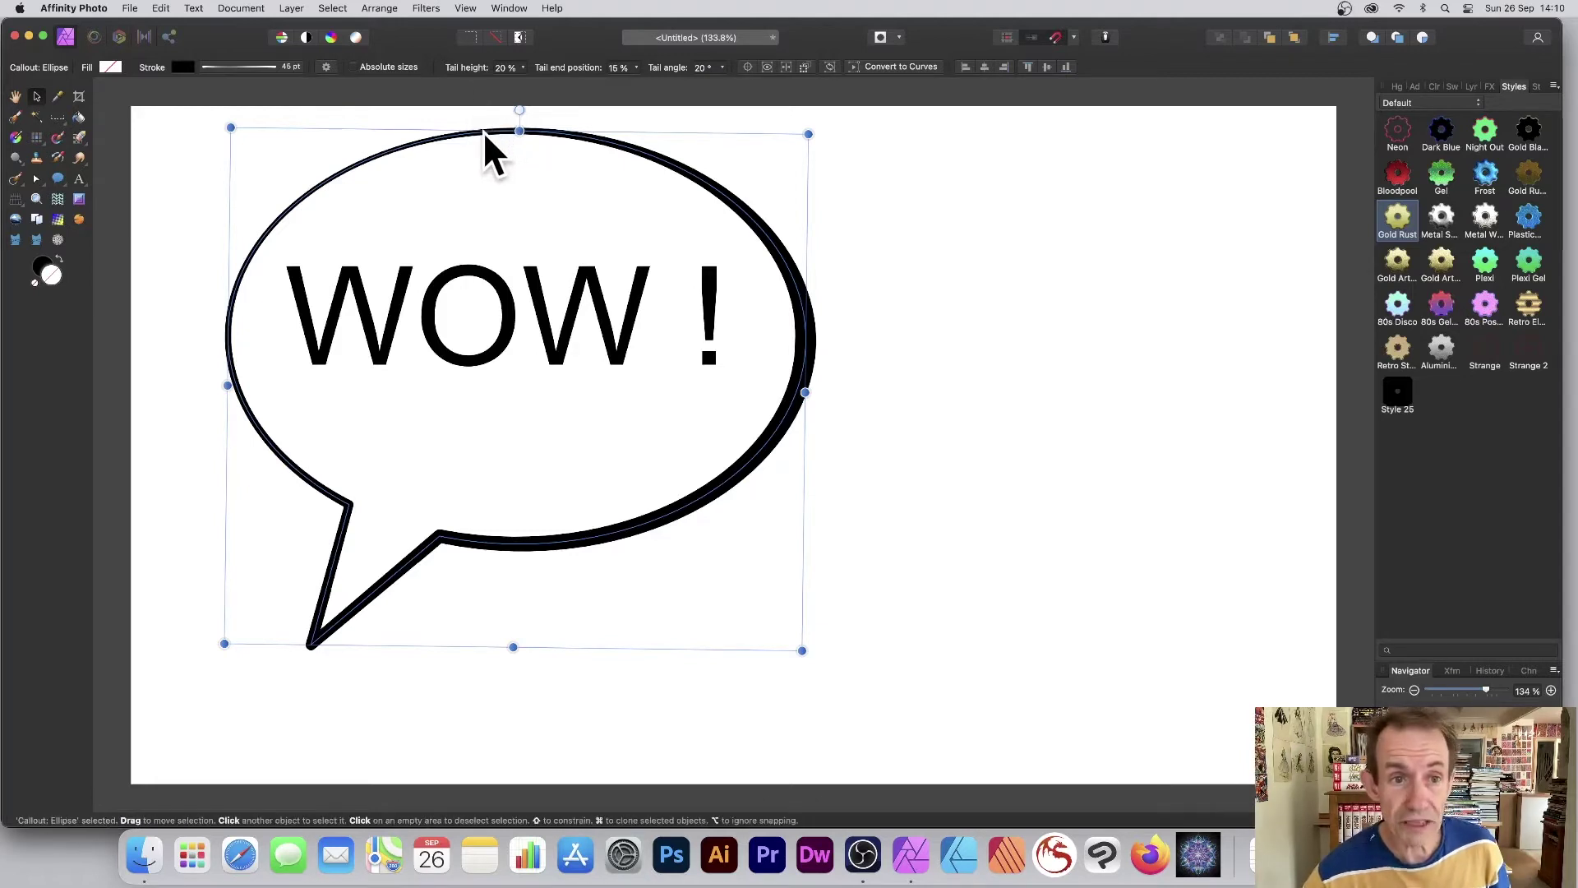
pyautogui.moveTo(481, 130); pyautogui.dragTo(546, 169)
pyautogui.press('super+z')
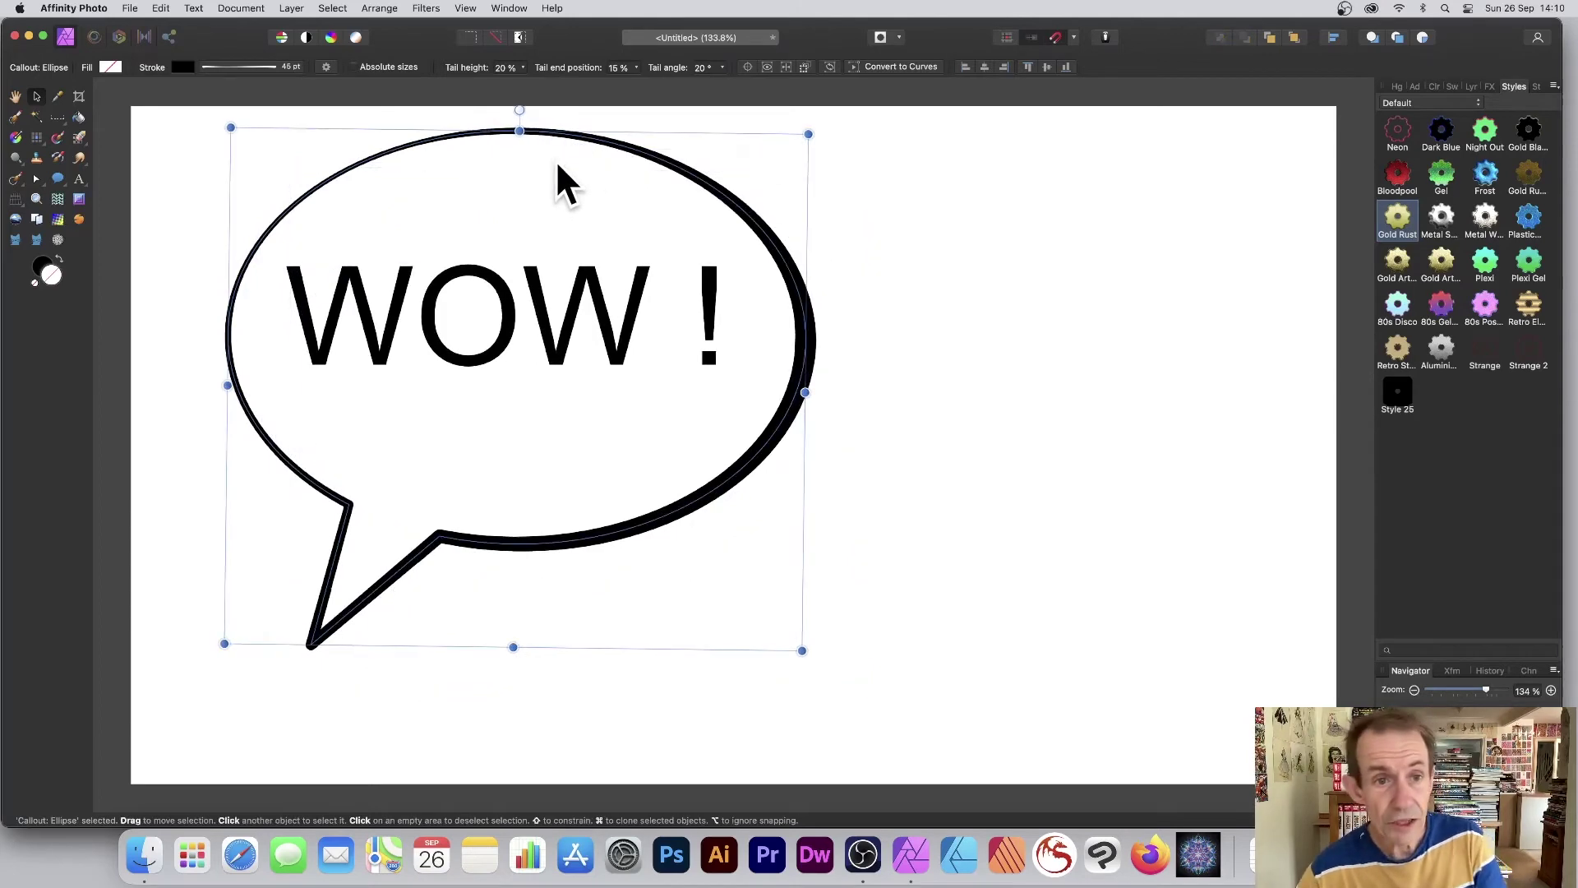
pyautogui.moveTo(584, 135); pyautogui.dragTo(612, 138)
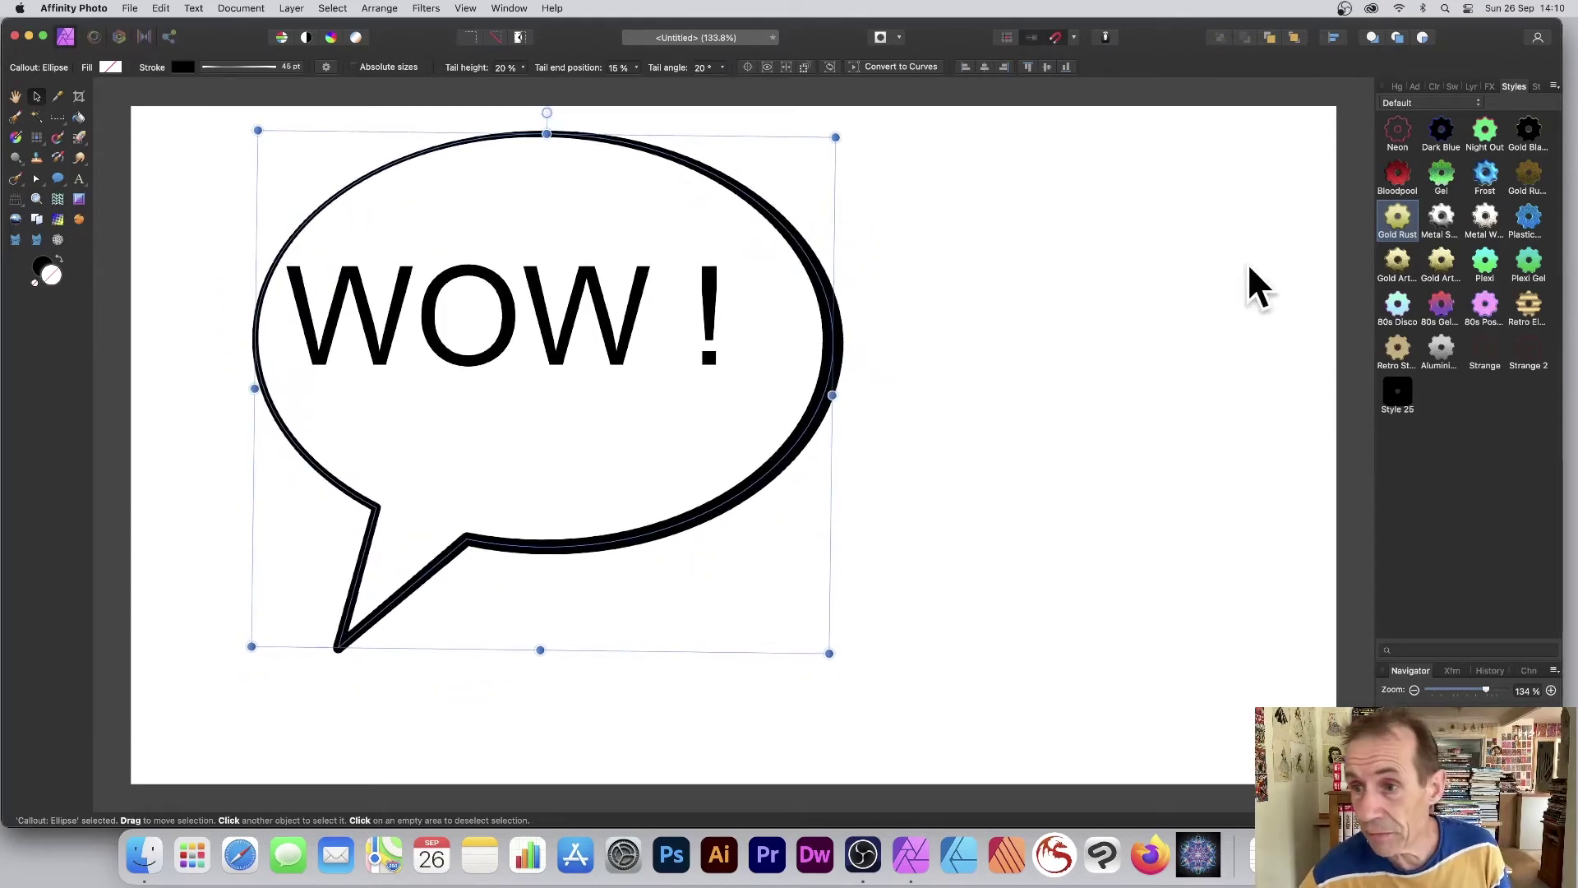
# Try the Frost and Gel styles, undo them, and lower the balloon slightly under the text.
pyautogui.click(1486, 174)
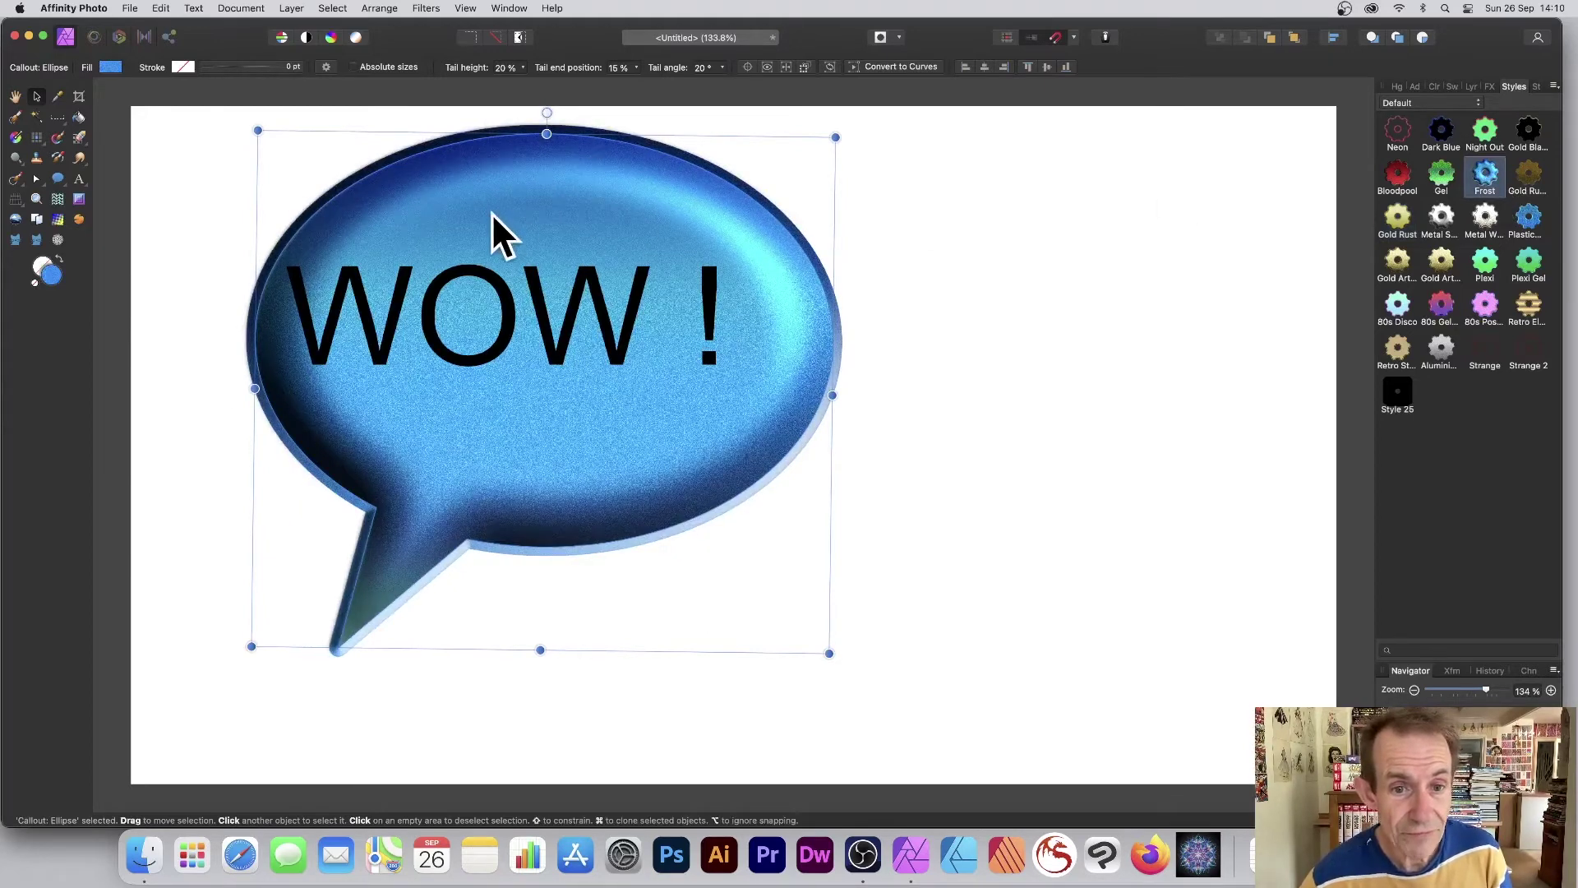
pyautogui.click(1441, 175)
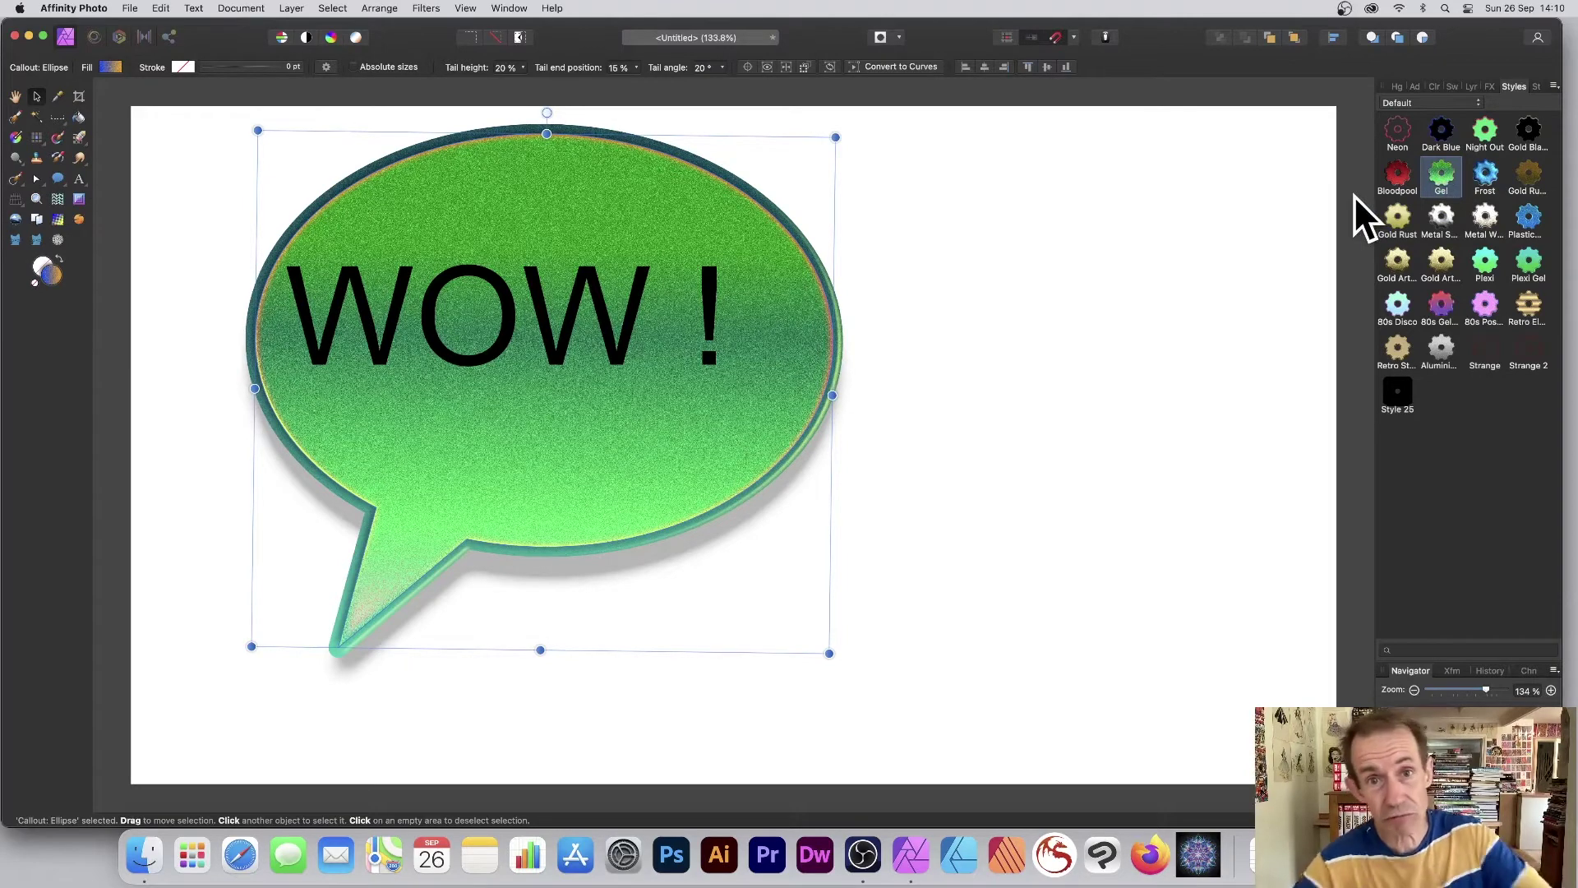
pyautogui.press('super+z')
pyautogui.press('super+z')
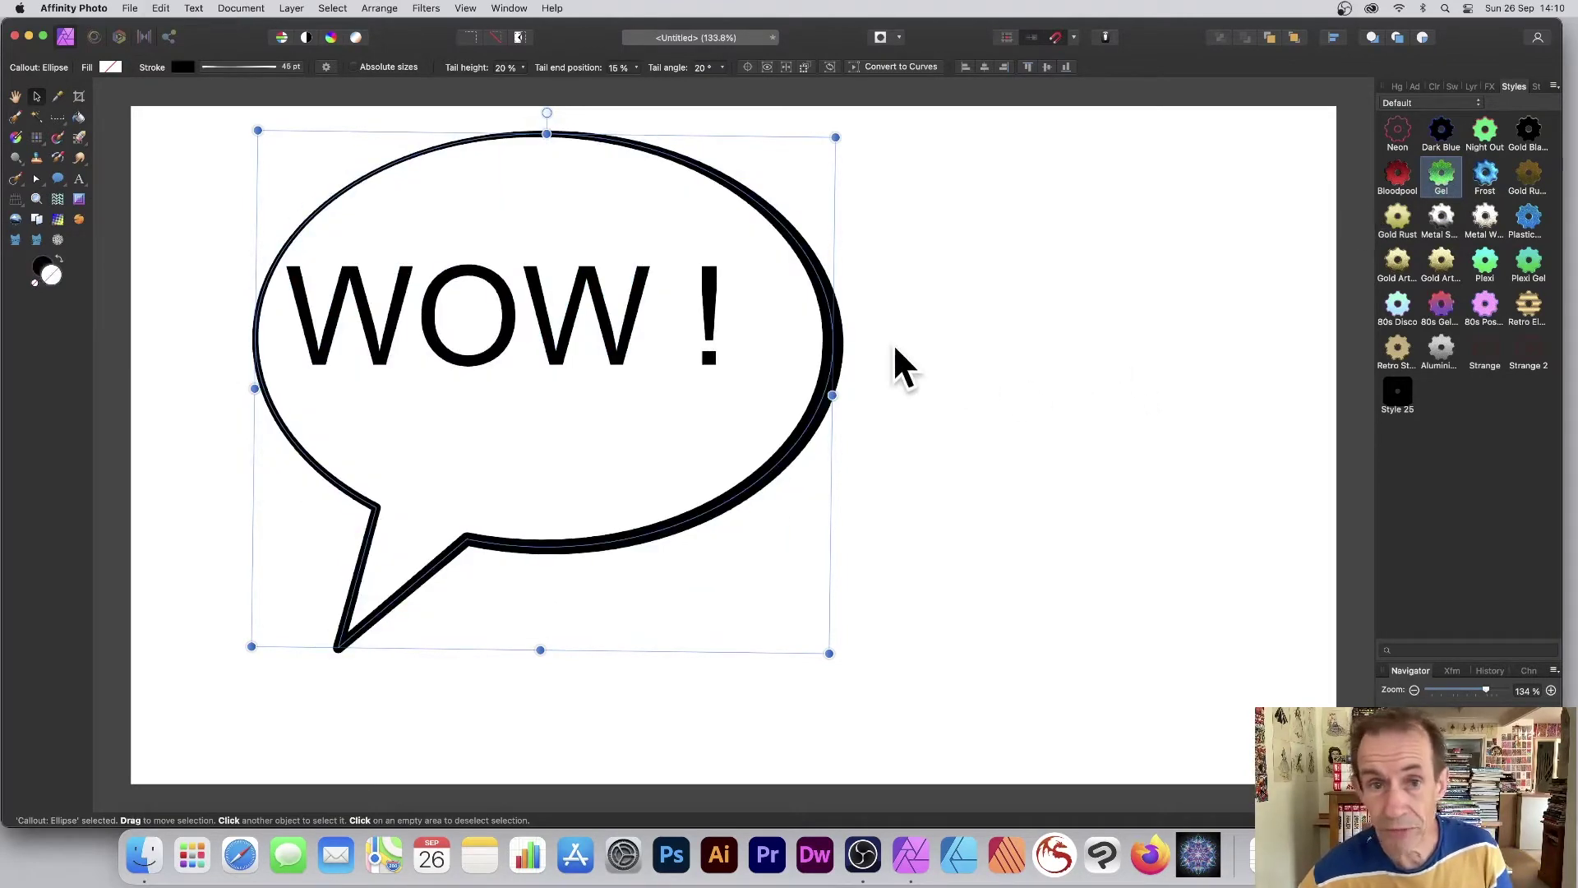
pyautogui.moveTo(835, 320); pyautogui.dragTo(835, 338)
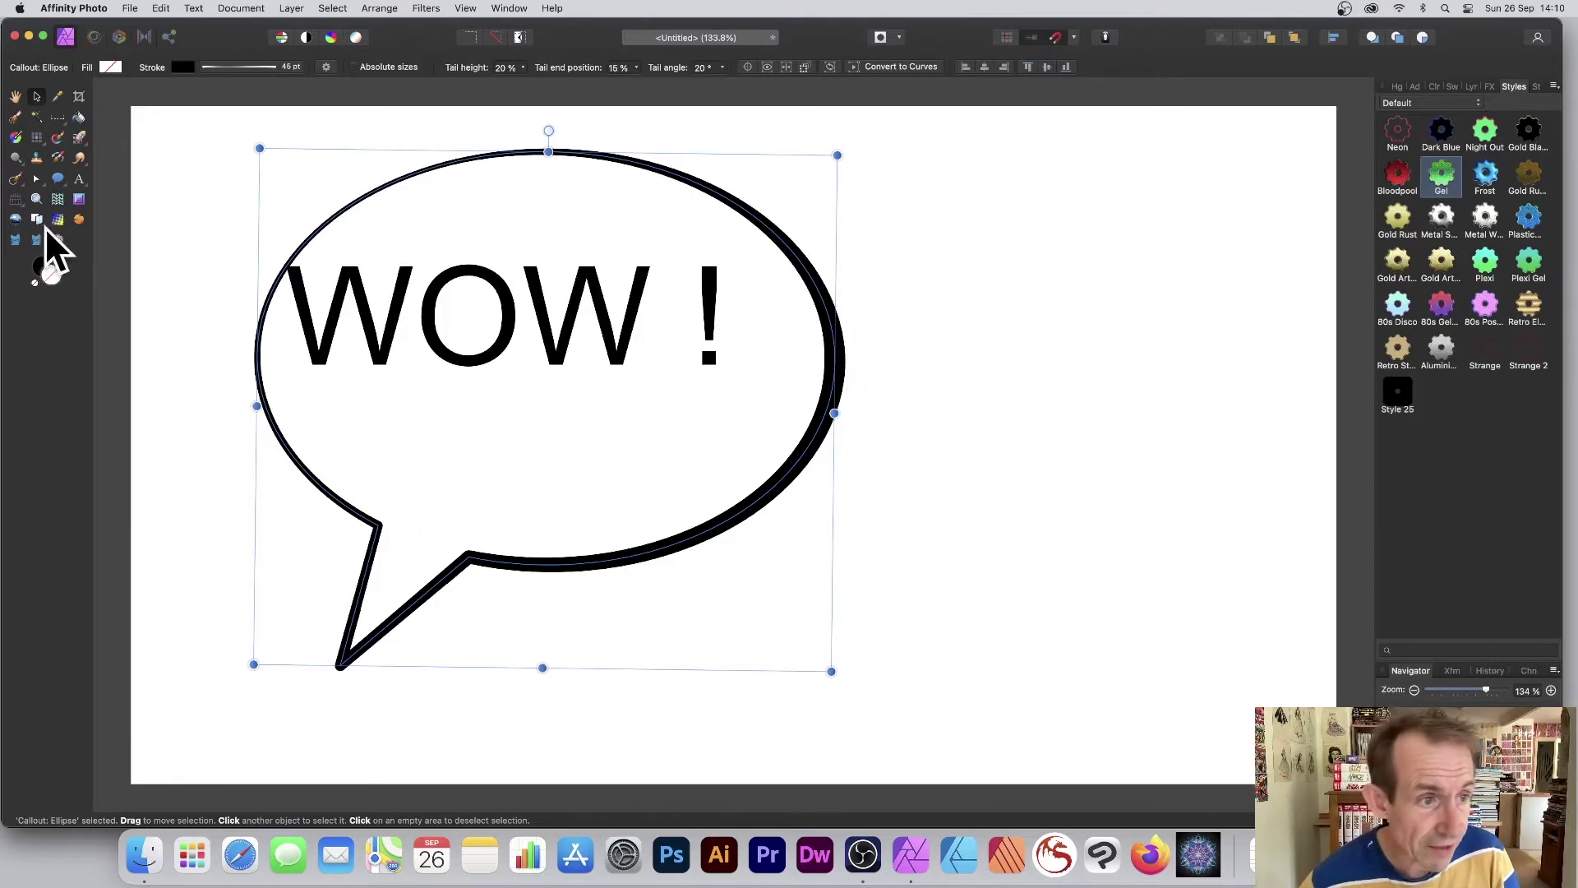
# Set the balloon's tail angle to 16° and tail height to 32%.
pyautogui.click(57, 178)
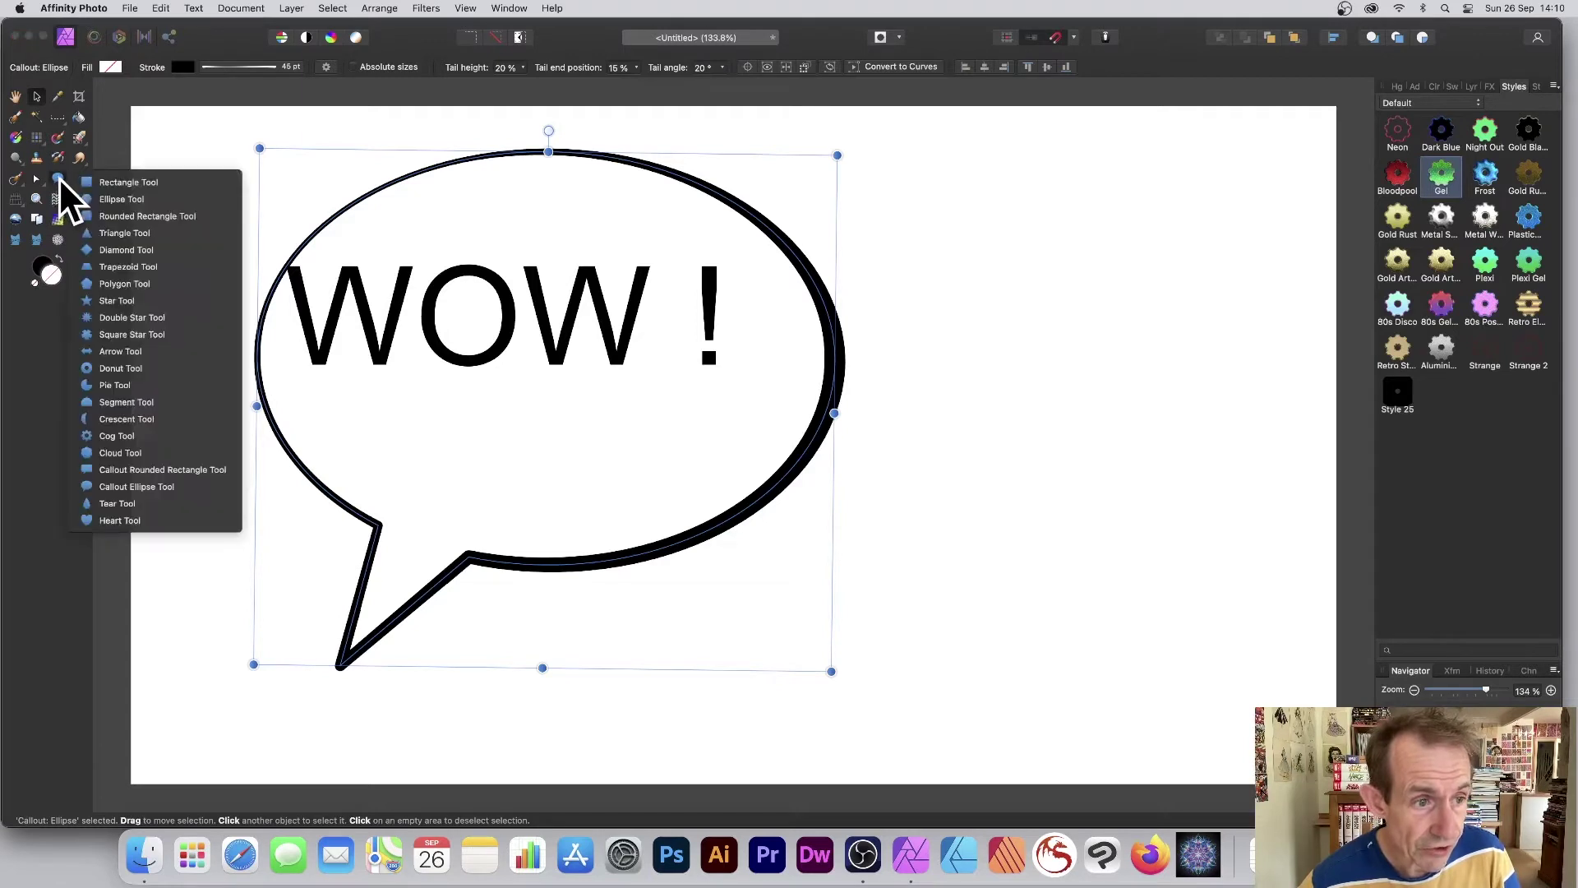
pyautogui.click(137, 490)
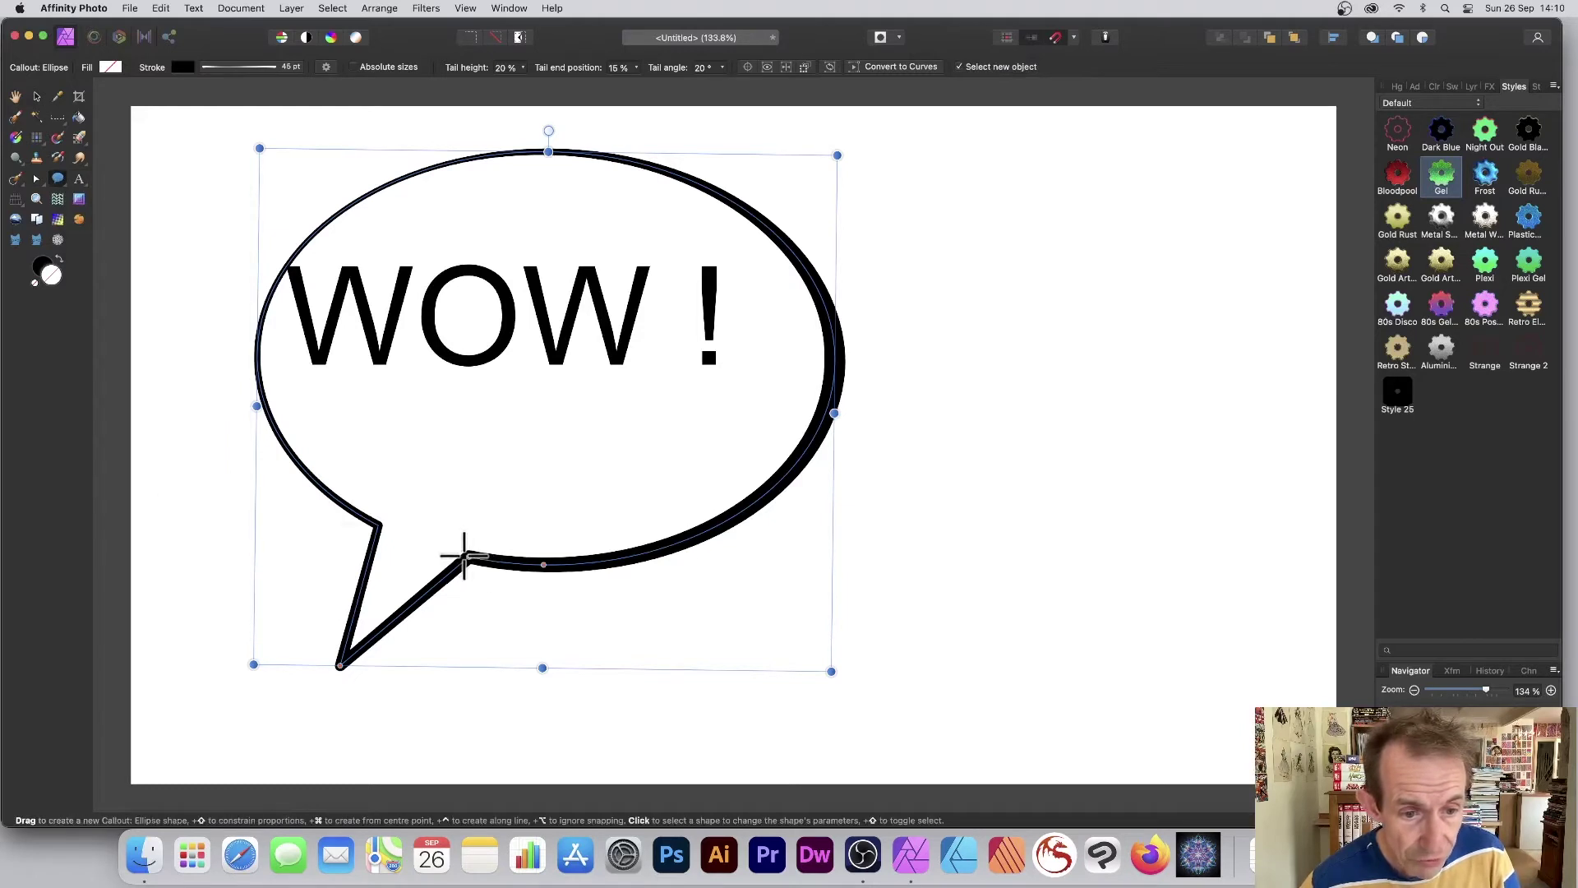
pyautogui.moveTo(472, 556)
pyautogui.mouseDown()
pyautogui.moveTo(491, 560)
pyautogui.moveTo(477, 557)
pyautogui.mouseUp()
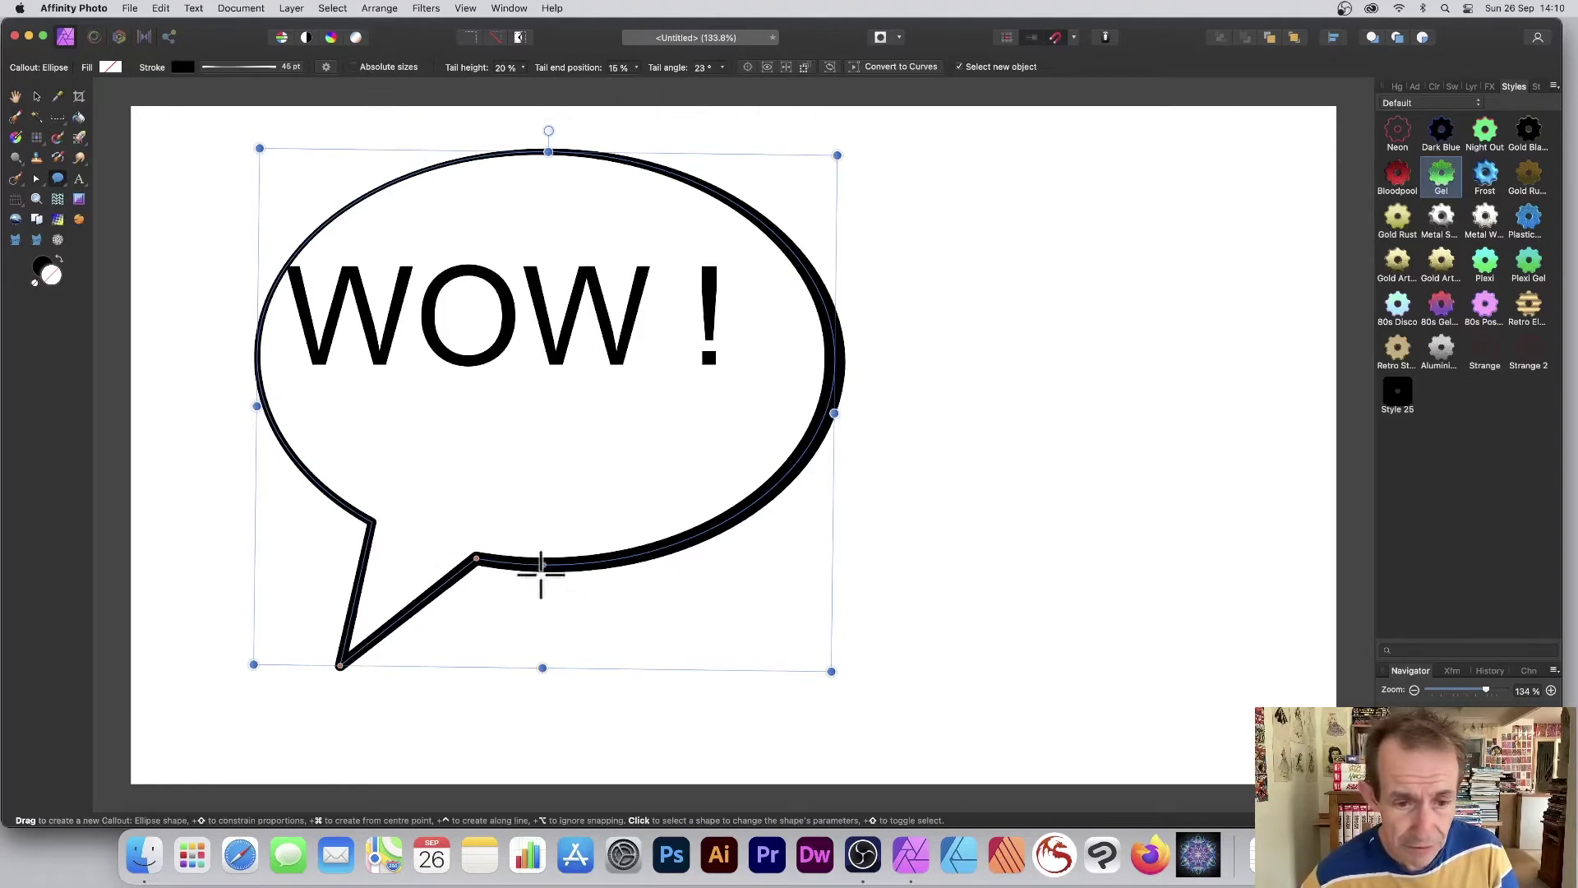
pyautogui.moveTo(542, 571); pyautogui.dragTo(512, 414)
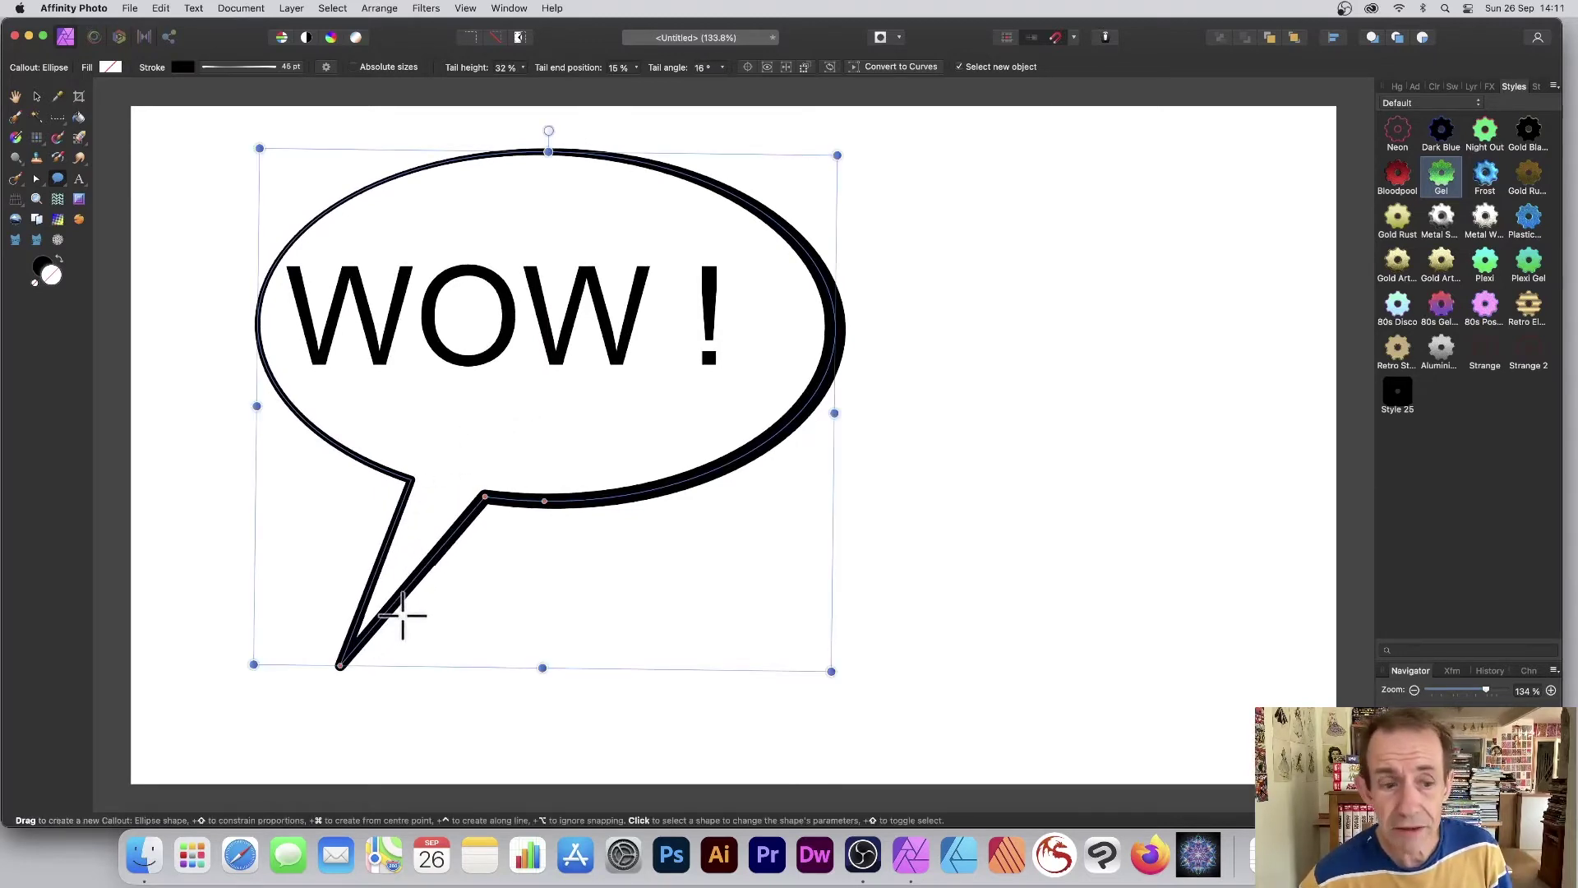
# Slide the tail tip along the bottom to a tail end position of 25%.
pyautogui.moveTo(337, 666); pyautogui.dragTo(874, 680)
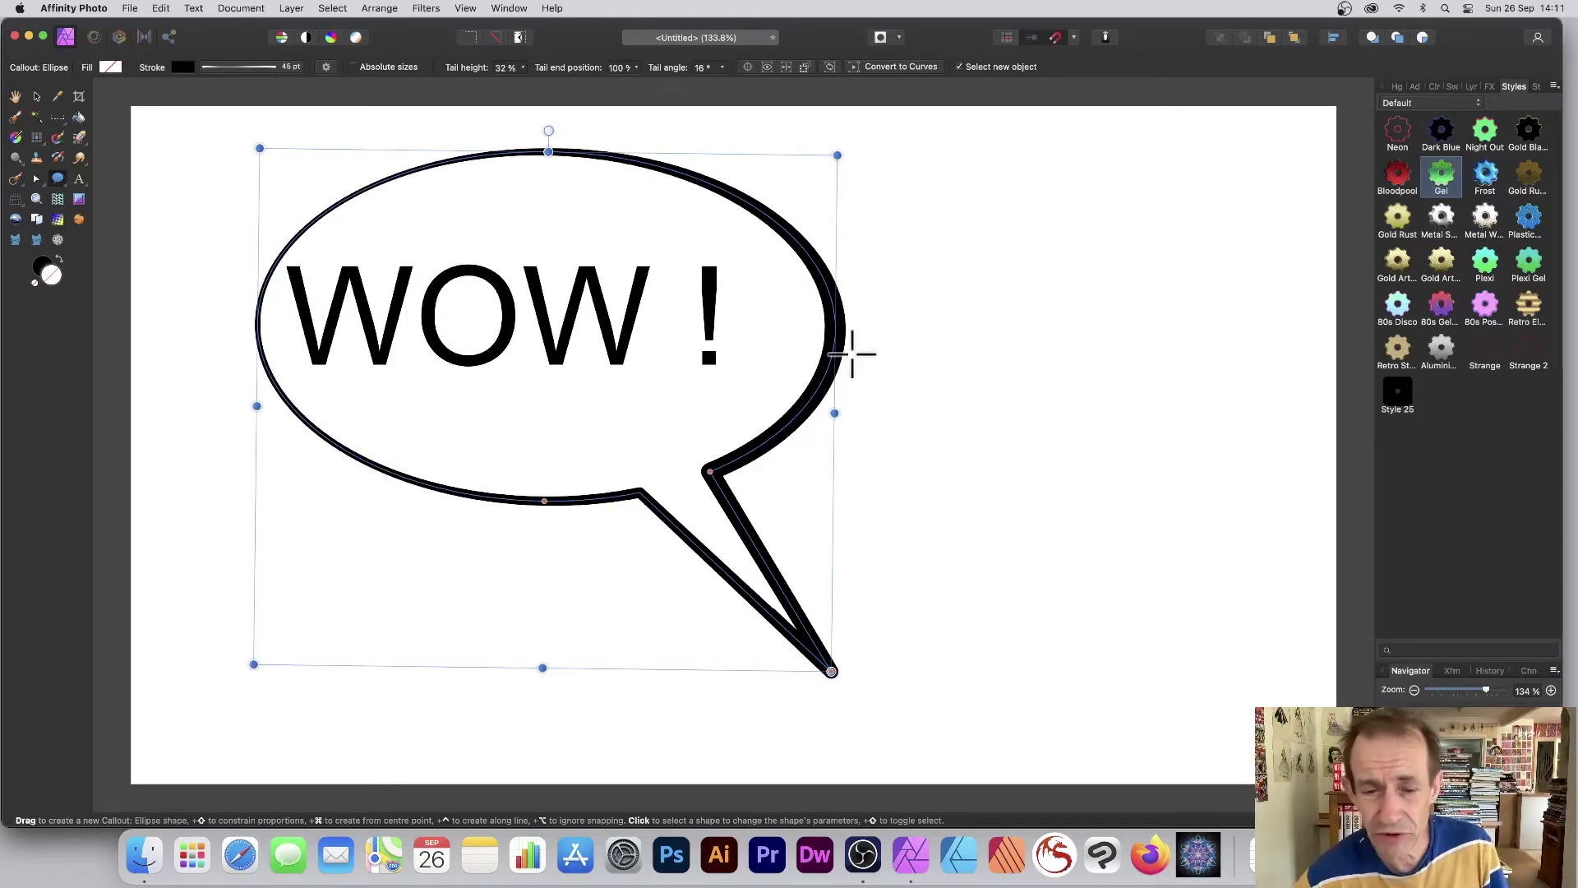
pyautogui.moveTo(830, 672); pyautogui.dragTo(11, 644)
pyautogui.click(635, 68)
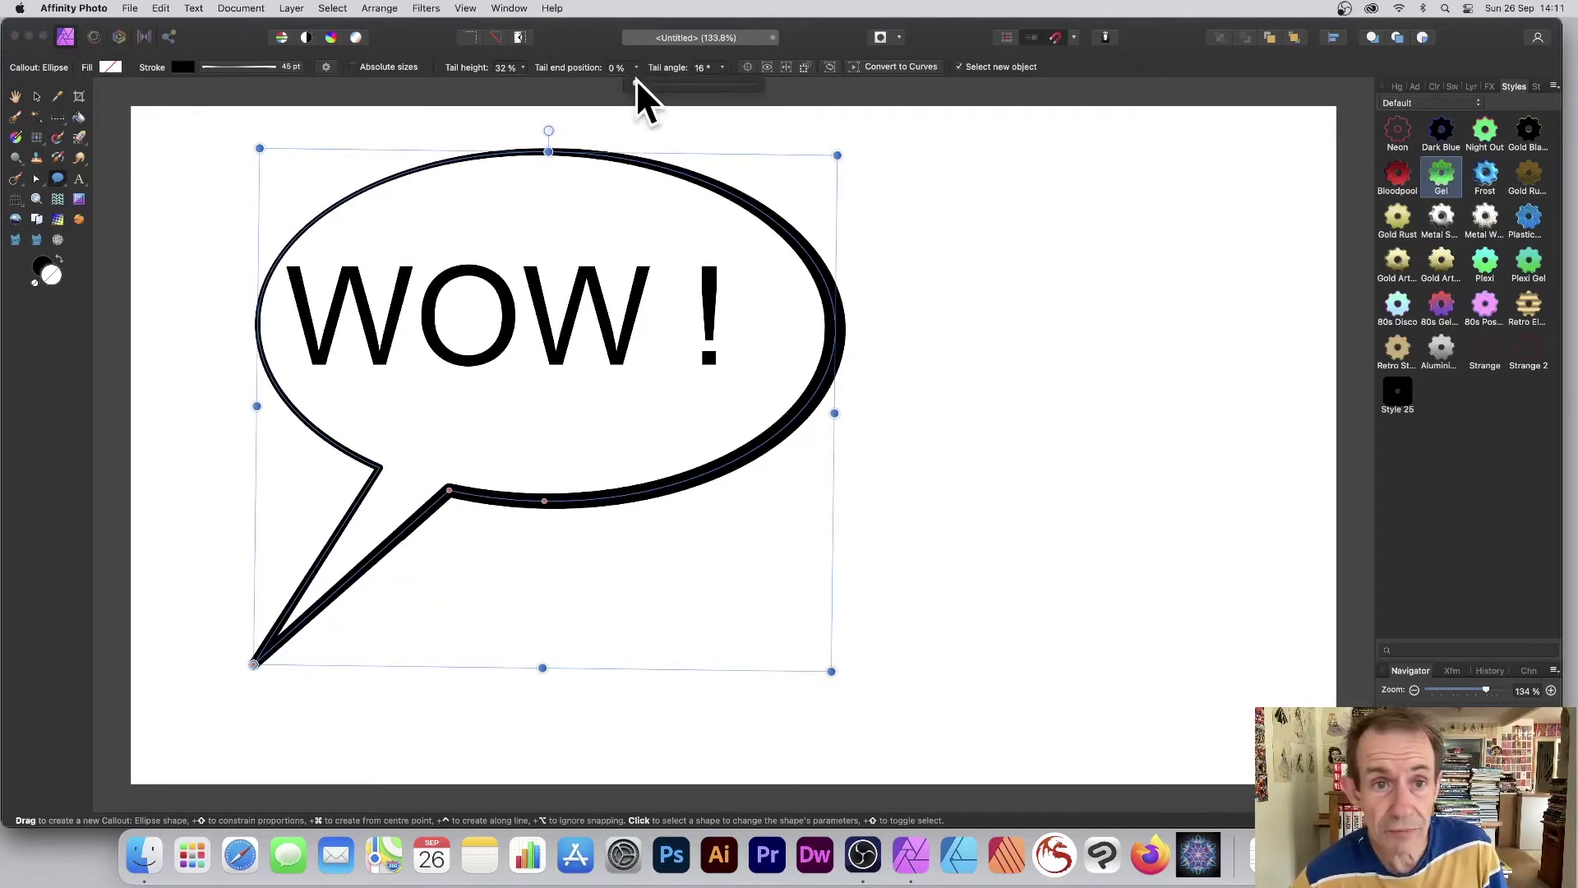
pyautogui.moveTo(637, 81)
pyautogui.mouseDown()
pyautogui.moveTo(695, 82)
pyautogui.moveTo(664, 83)
pyautogui.mouseUp()
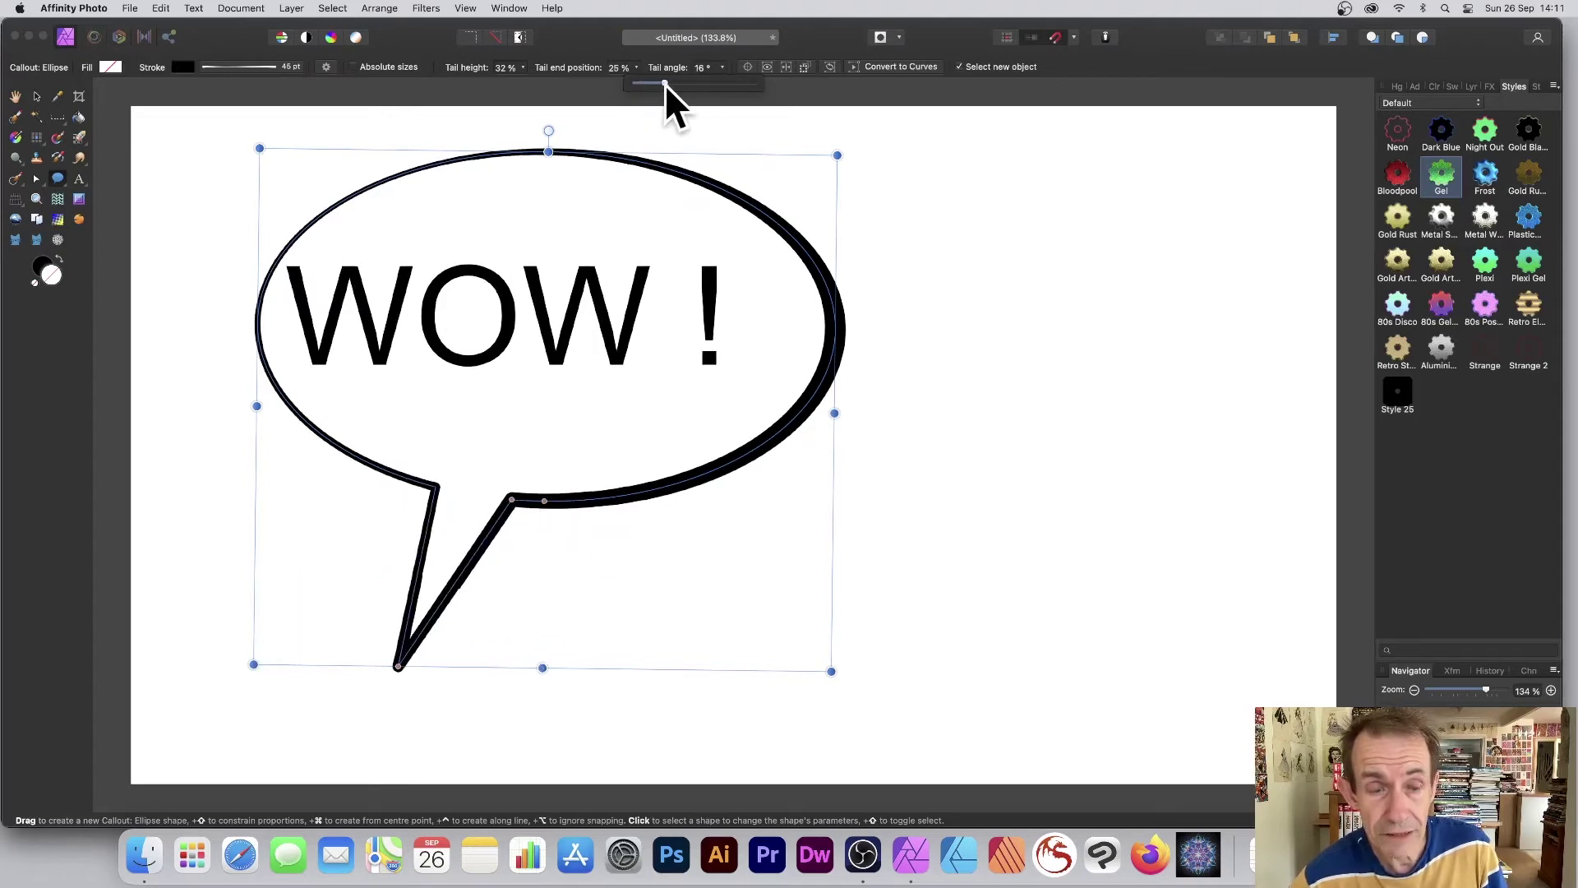
# Delete the WOW ! text and nudge the empty balloon slightly up and left.
pyautogui.click(36, 97)
pyautogui.click(407, 304)
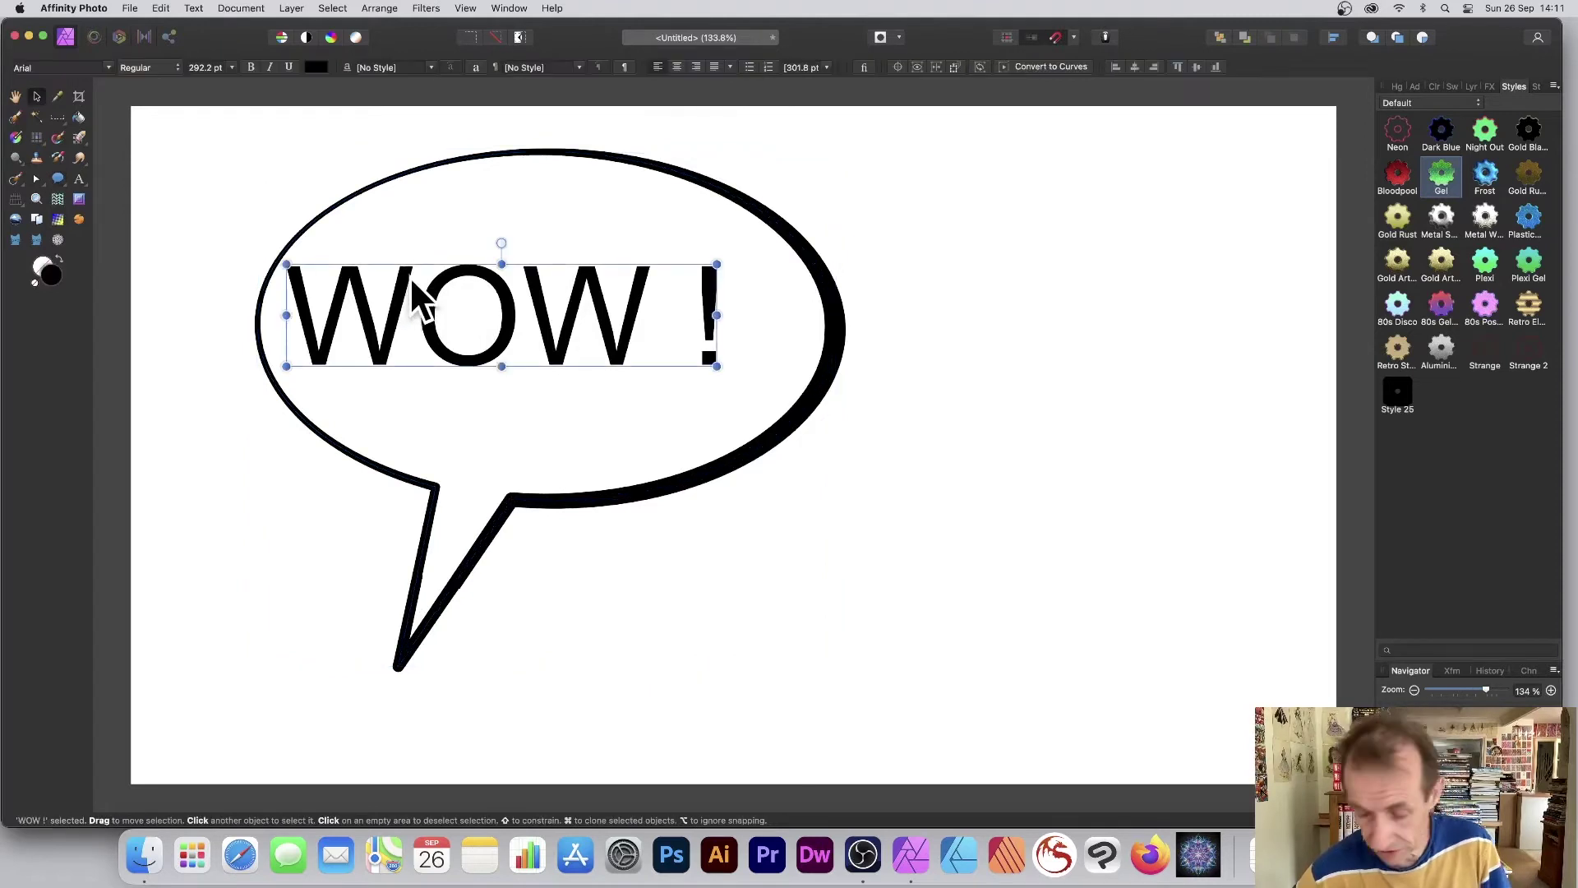
pyautogui.press('BackSpace')
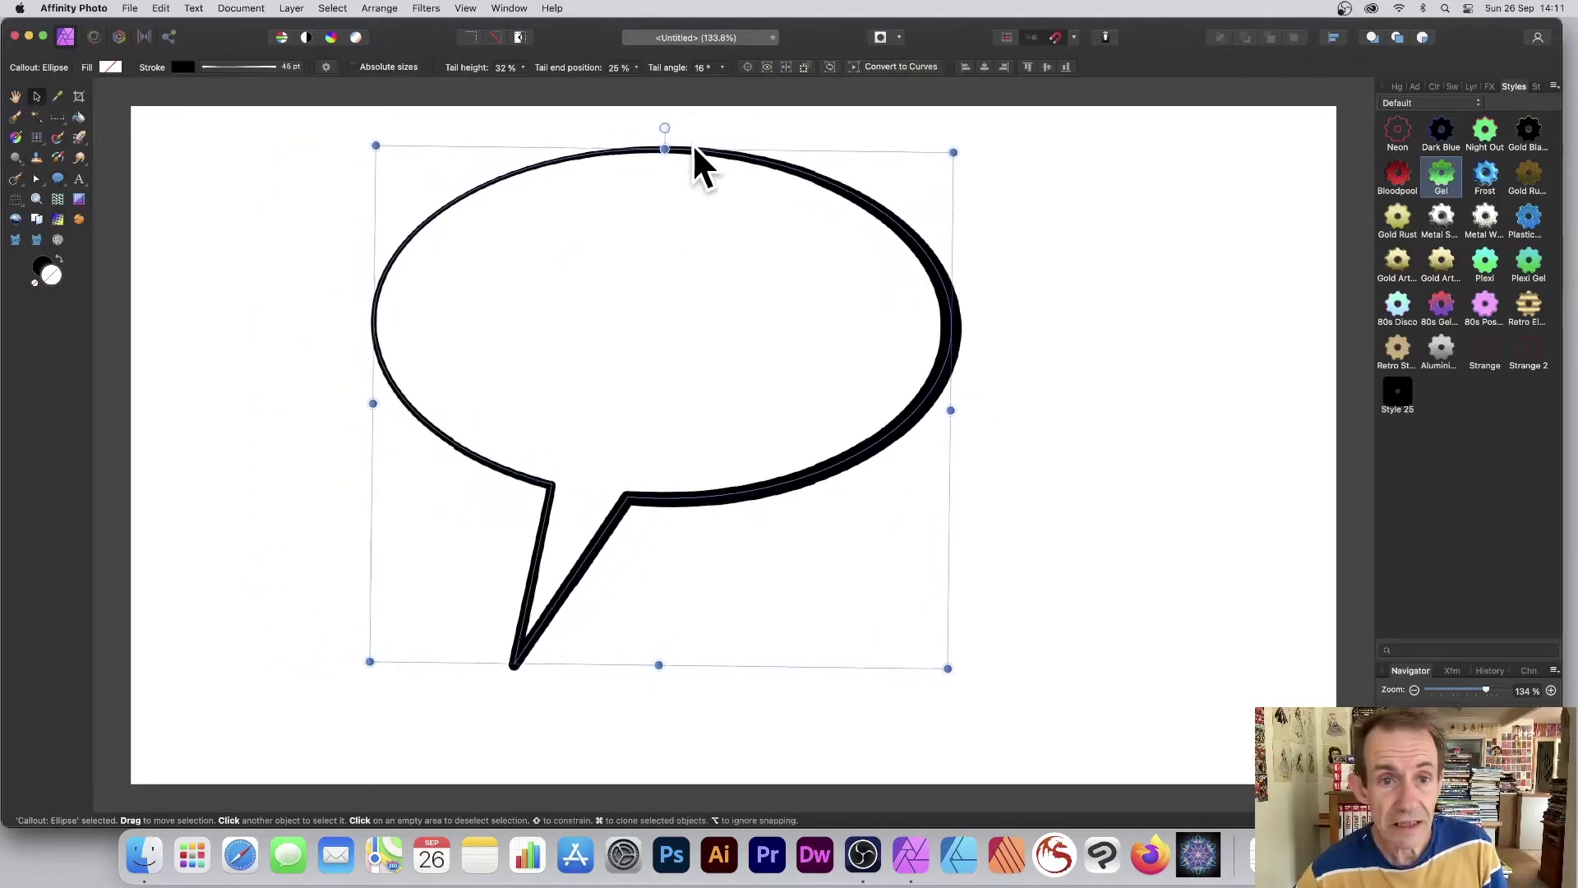
pyautogui.moveTo(693, 141); pyautogui.dragTo(690, 138)
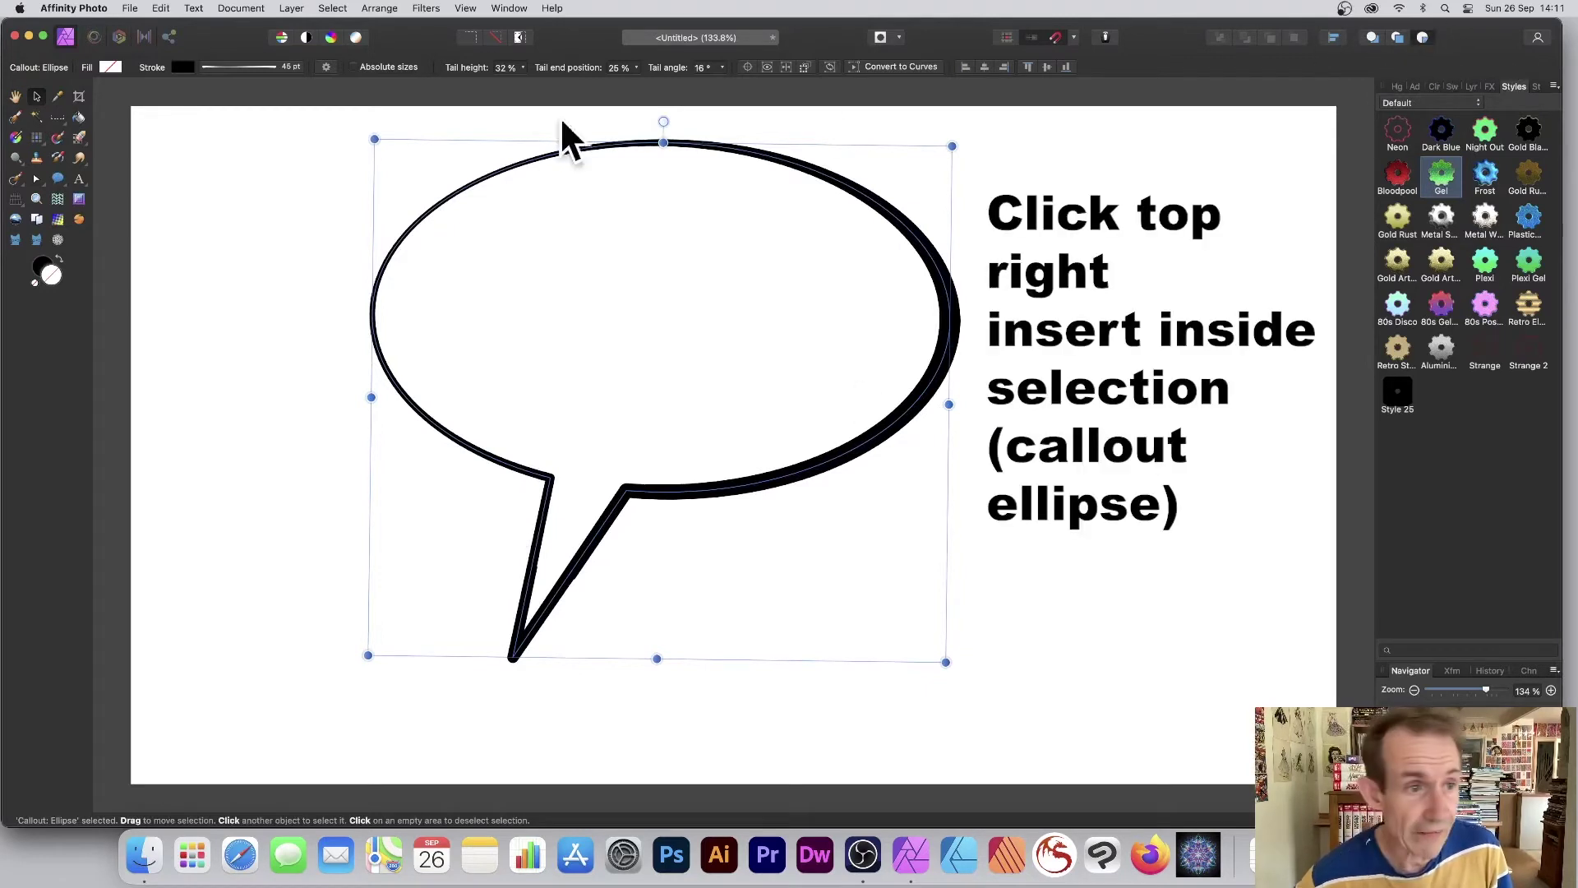
pyautogui.moveTo(60, 176); pyautogui.dragTo(113, 184)
# Draw a tall red-filled rectangle and move it left over the balloon.
pyautogui.moveTo(474, 109); pyautogui.dragTo(720, 550)
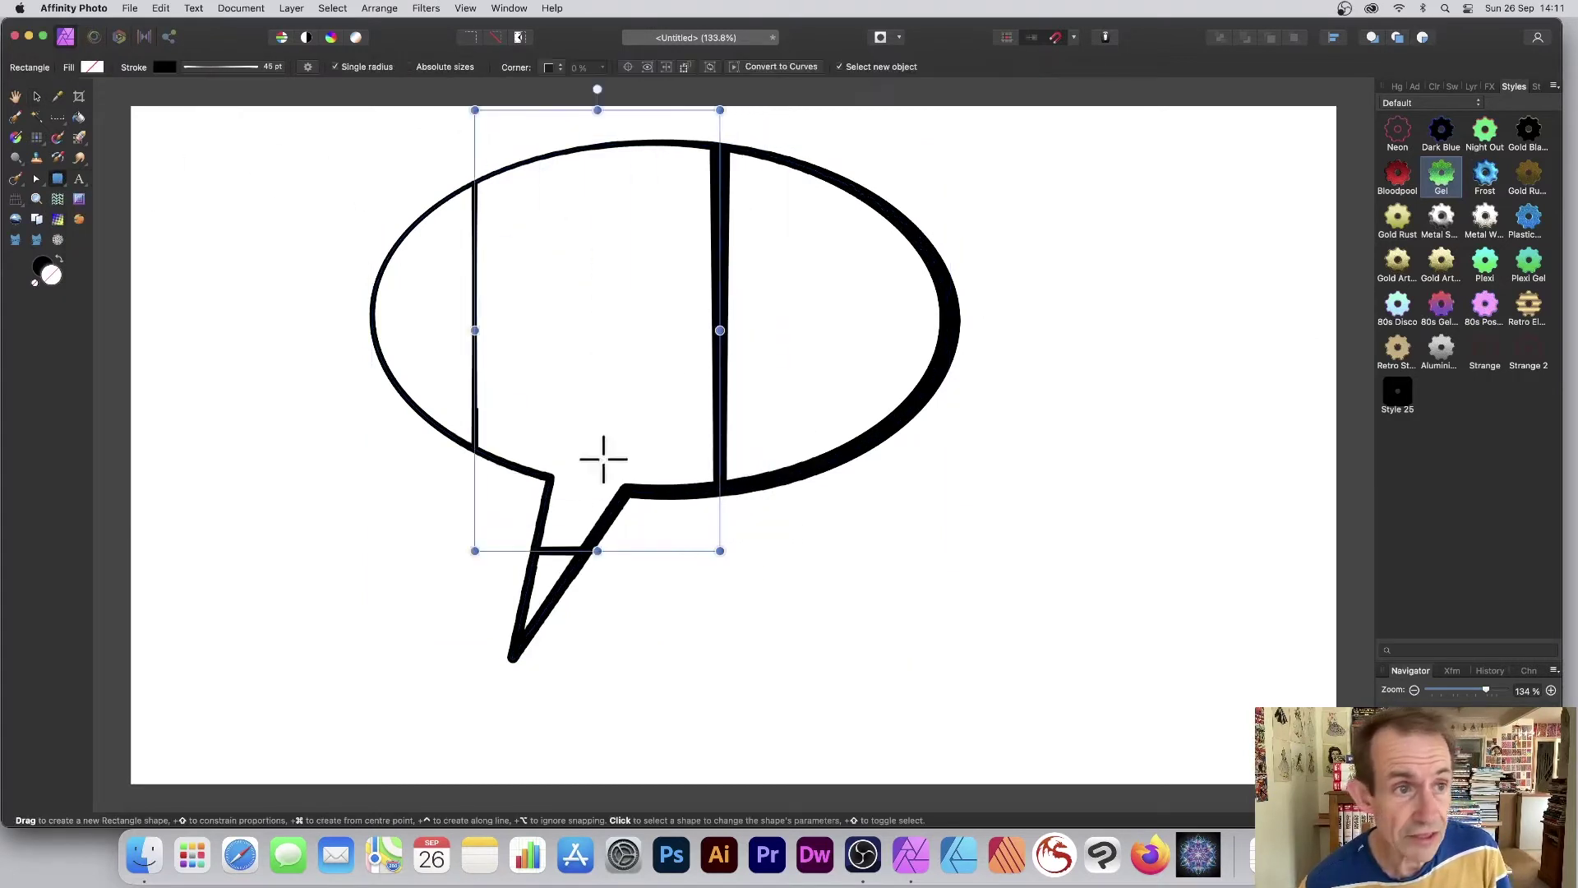
pyautogui.click(92, 65)
pyautogui.click(205, 172)
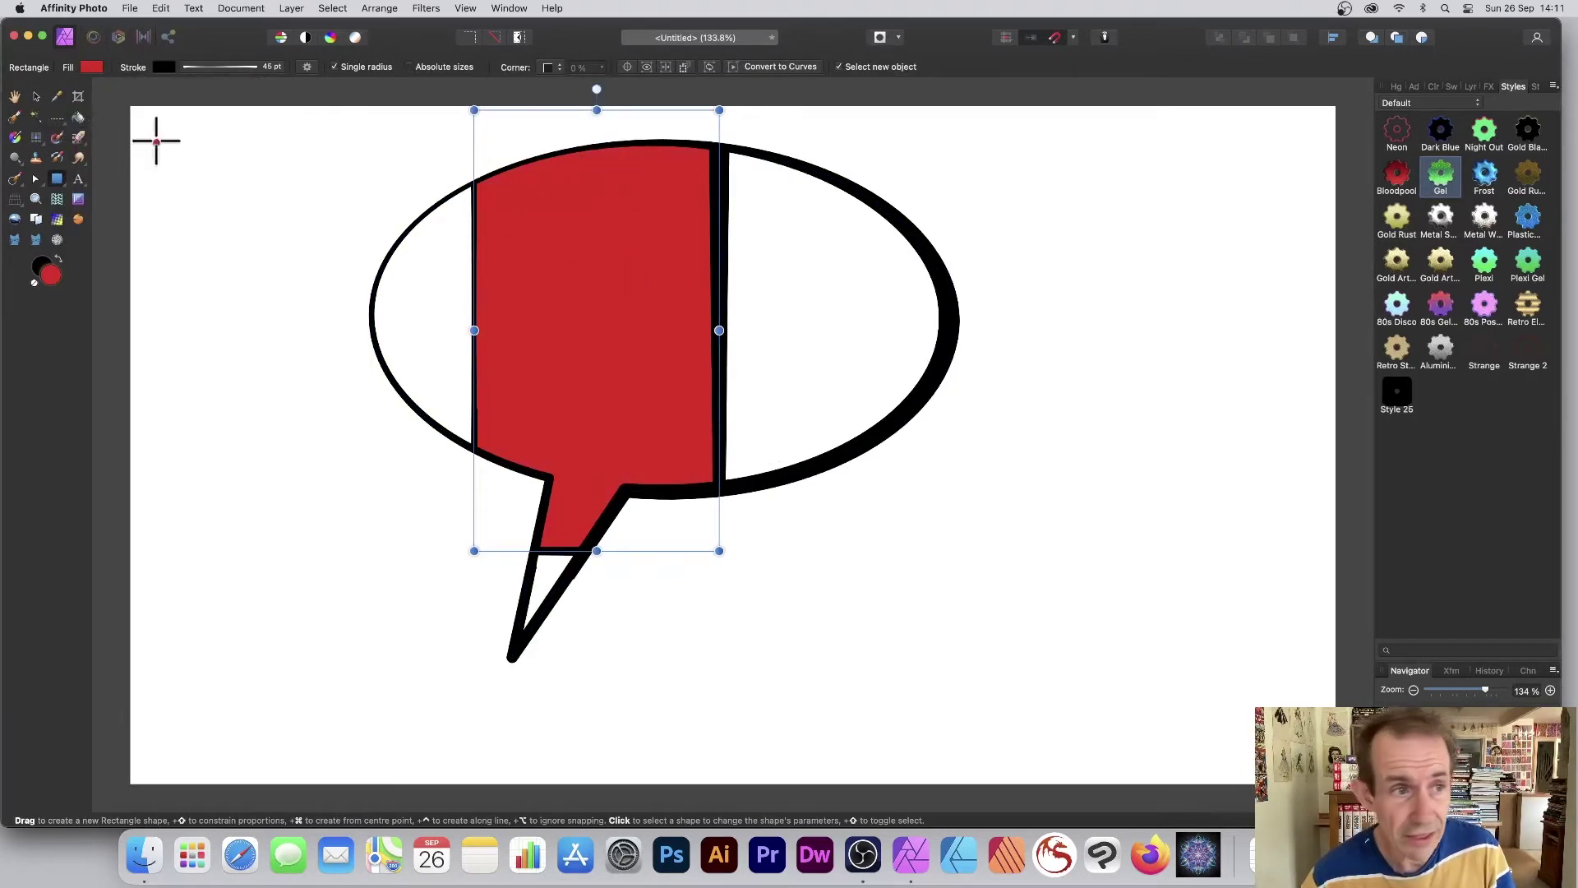
pyautogui.click(36, 97)
pyautogui.moveTo(583, 279)
pyautogui.mouseDown()
pyautogui.moveTo(426, 293)
pyautogui.moveTo(951, 324)
pyautogui.moveTo(975, 306)
pyautogui.mouseUp()
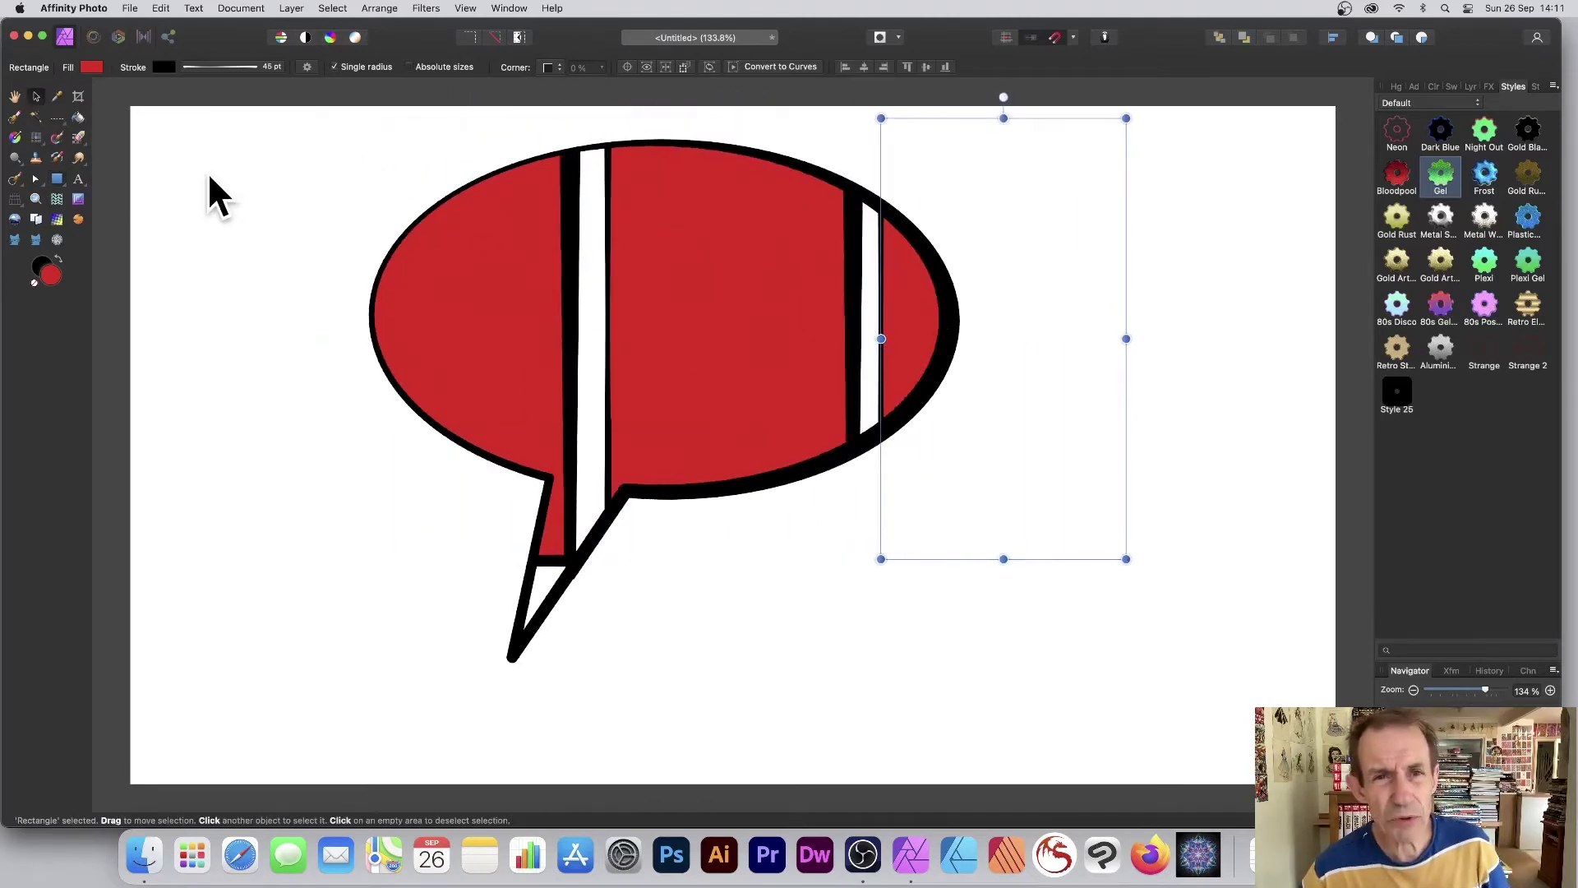
# Undo the red rectangles, then shift the balloon slightly left and down.
pyautogui.press('super+z')
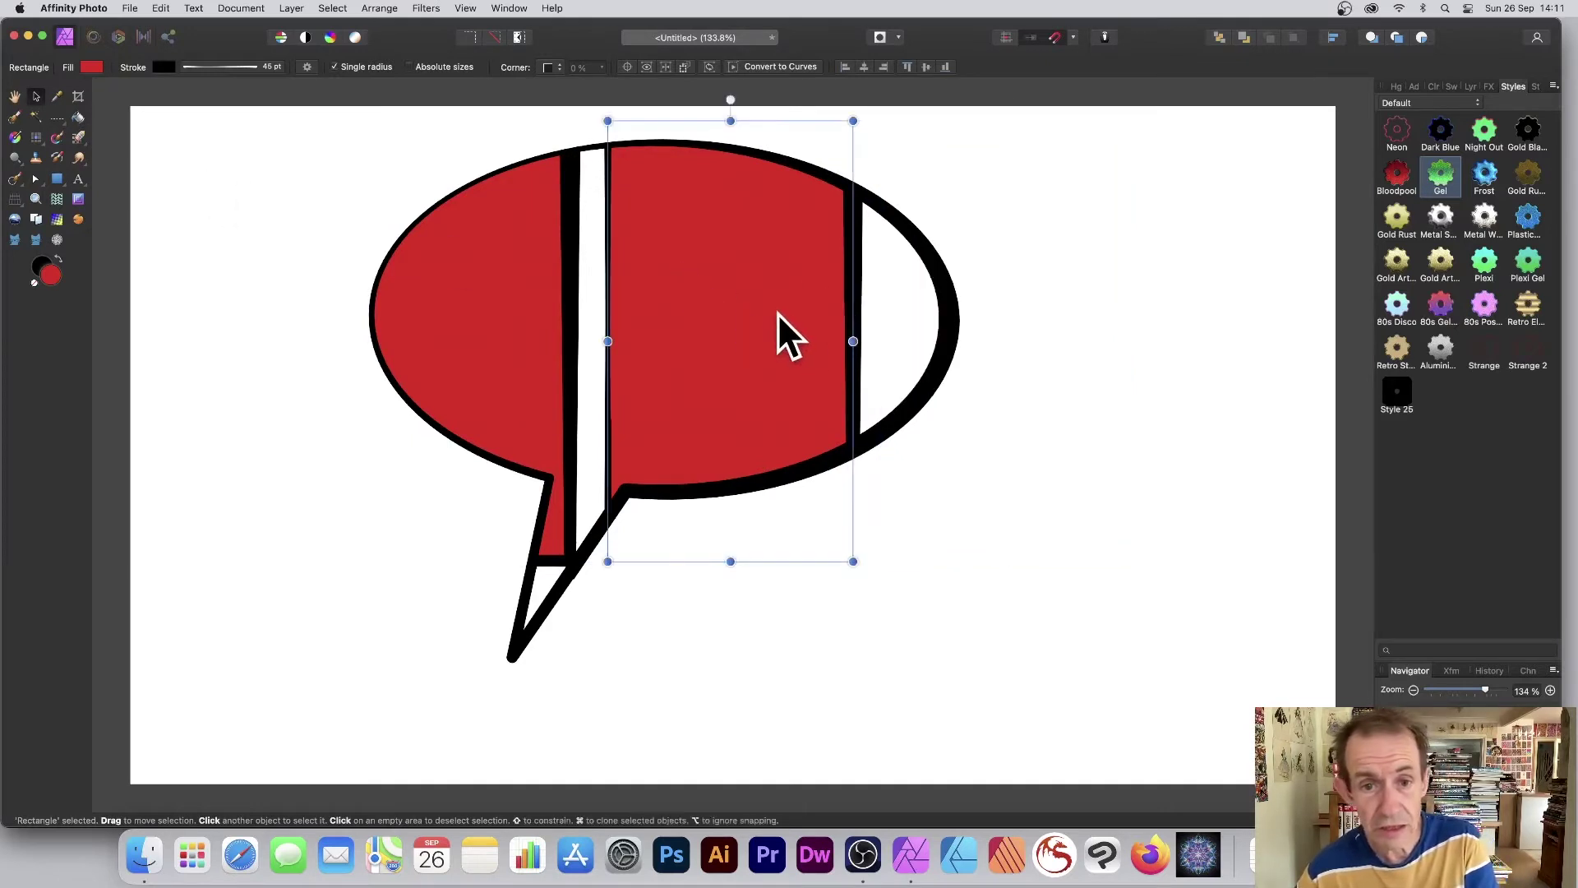
pyautogui.press('super+z')
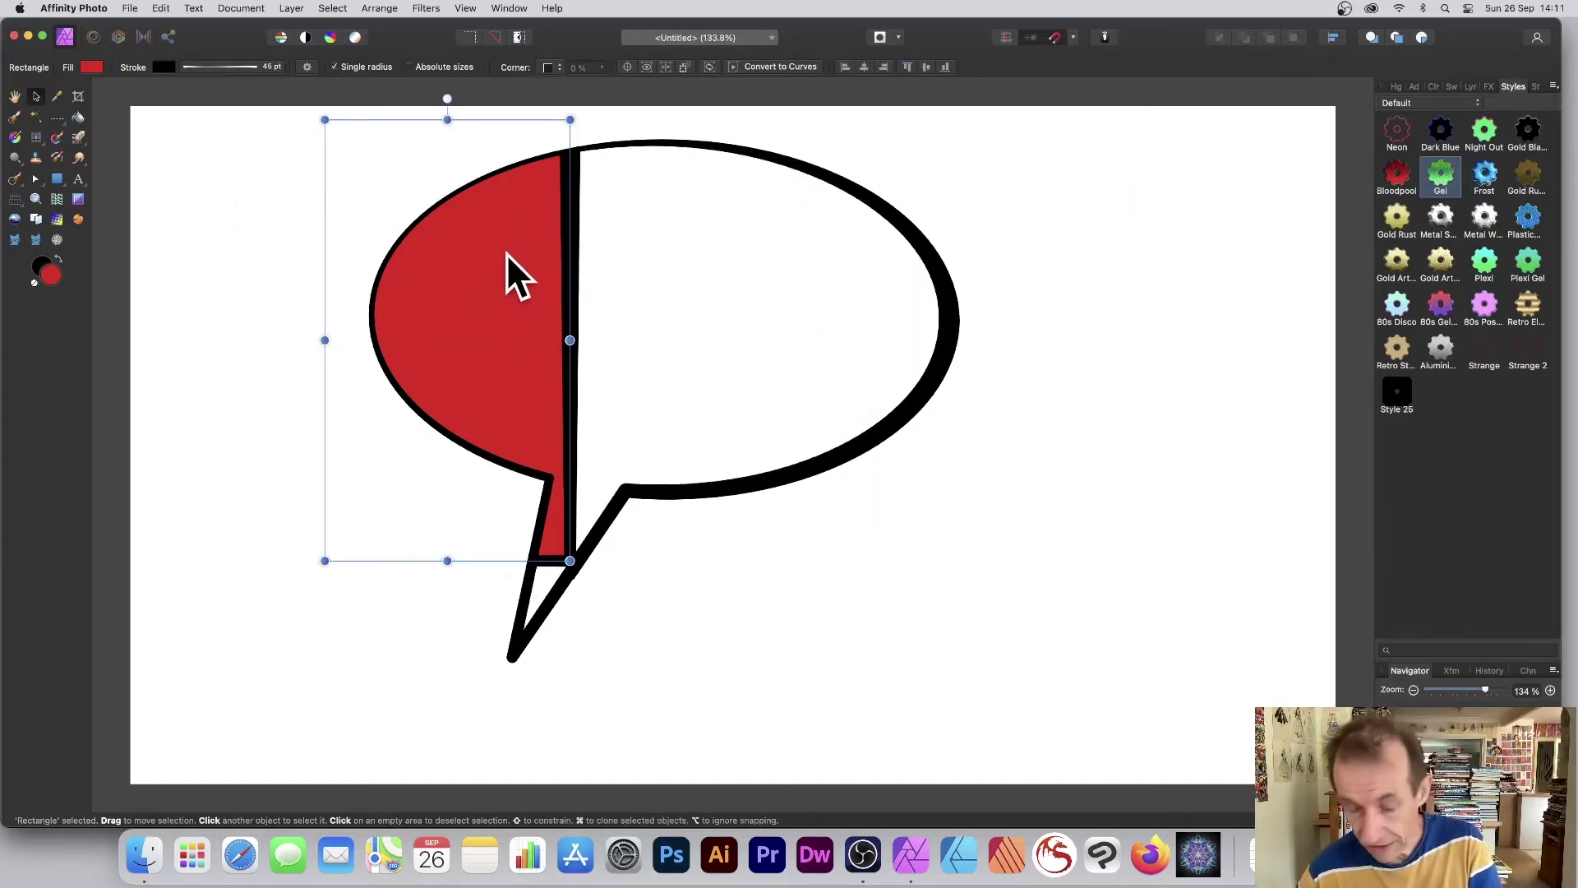
pyautogui.press('super+z')
pyautogui.moveTo(607, 144); pyautogui.dragTo(565, 175)
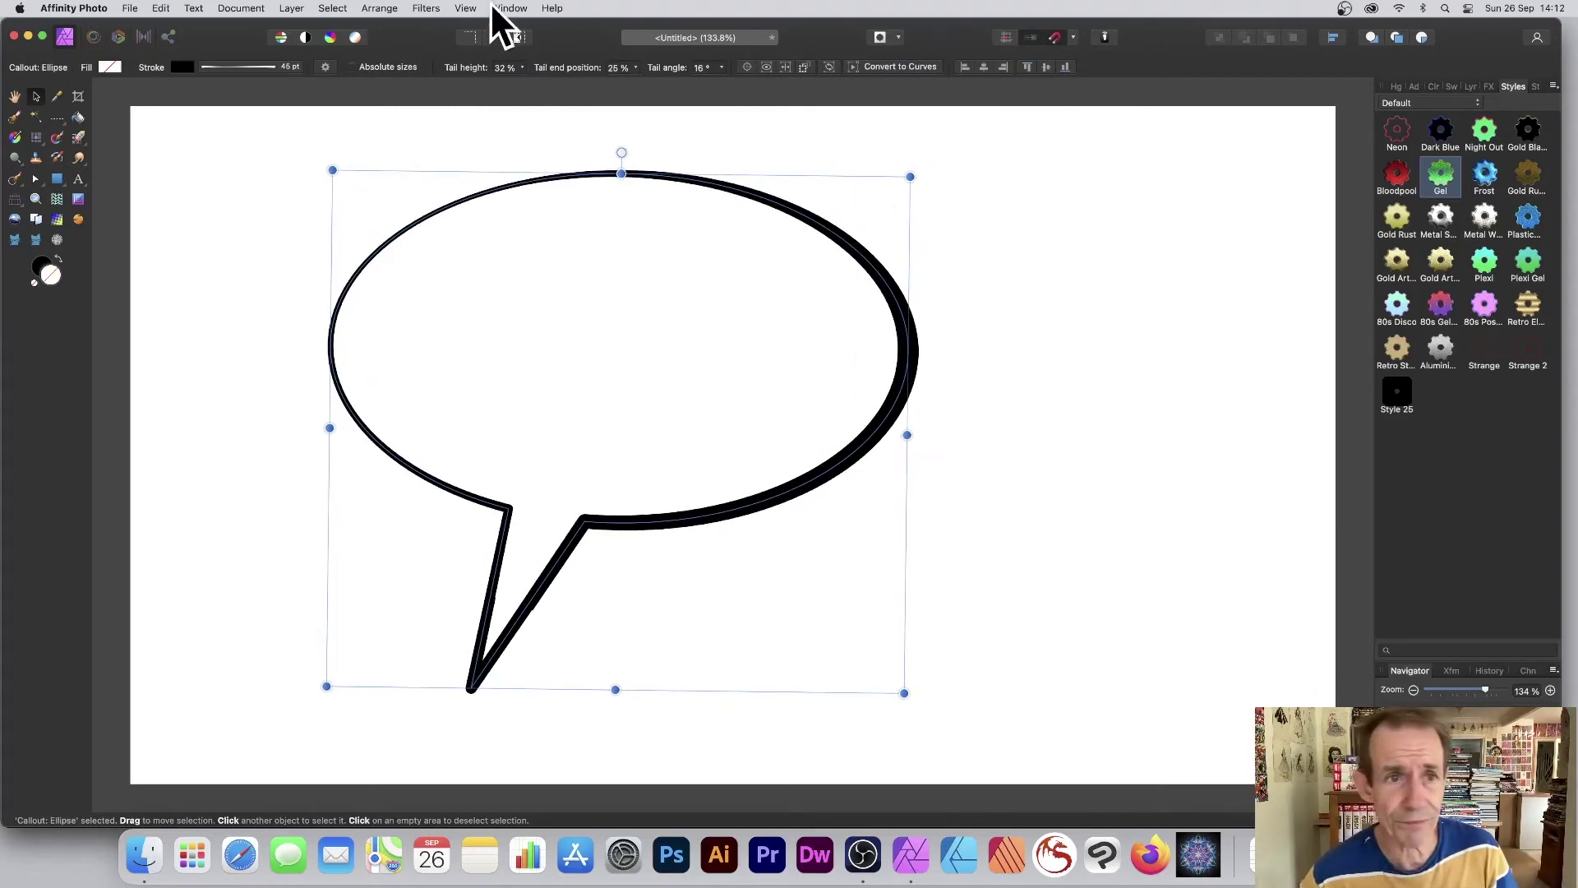
# Add a live Ripple distortion filter layer to the balloon.
pyautogui.click(292, 8)
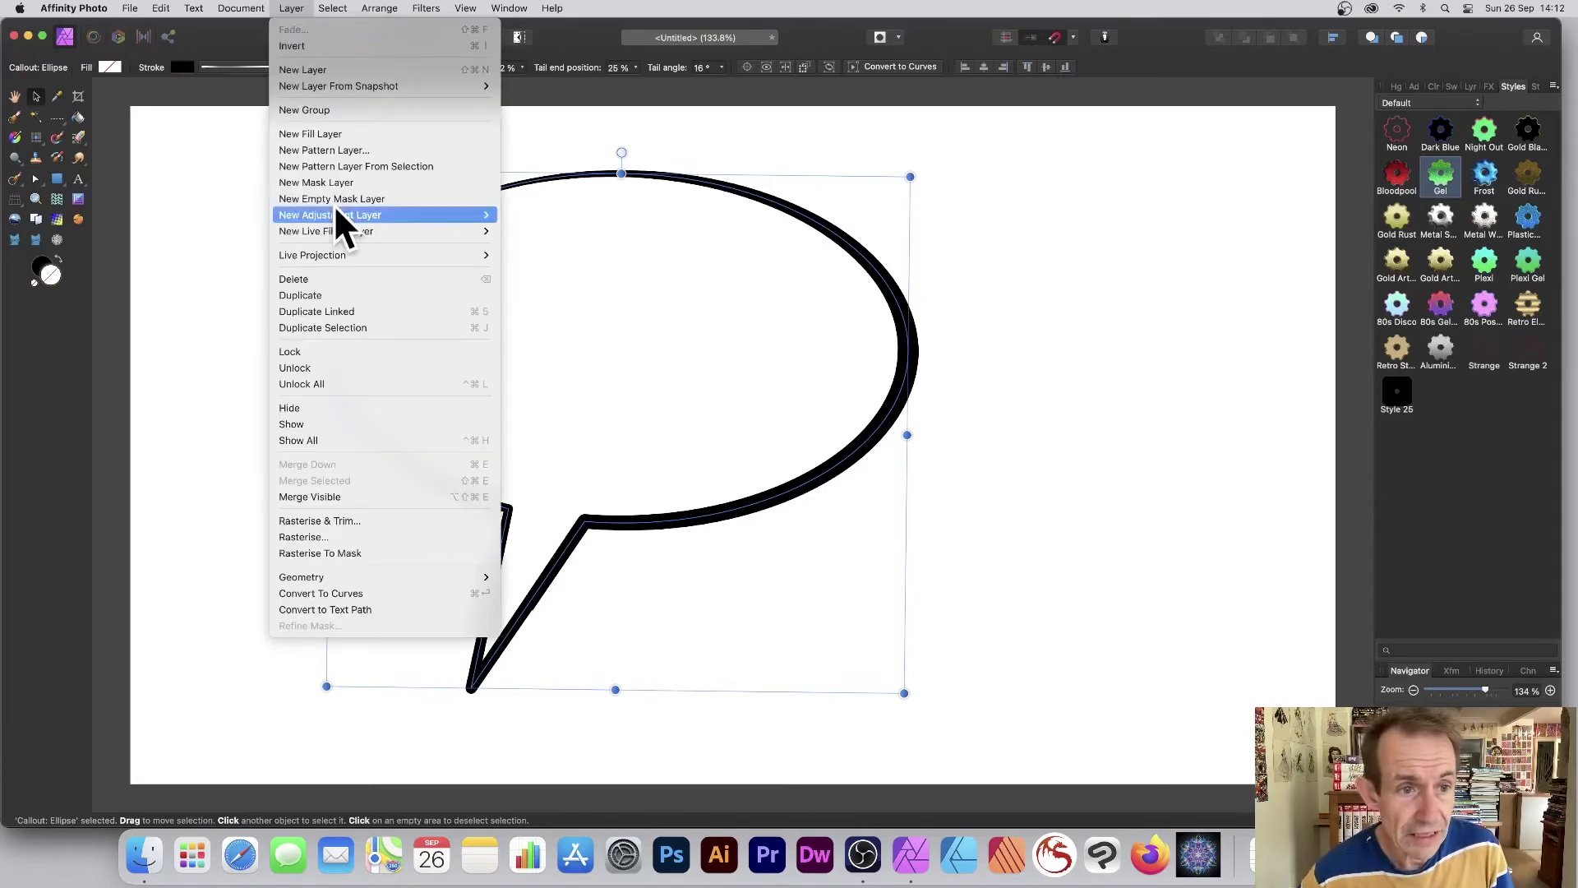
pyautogui.moveTo(335, 233)
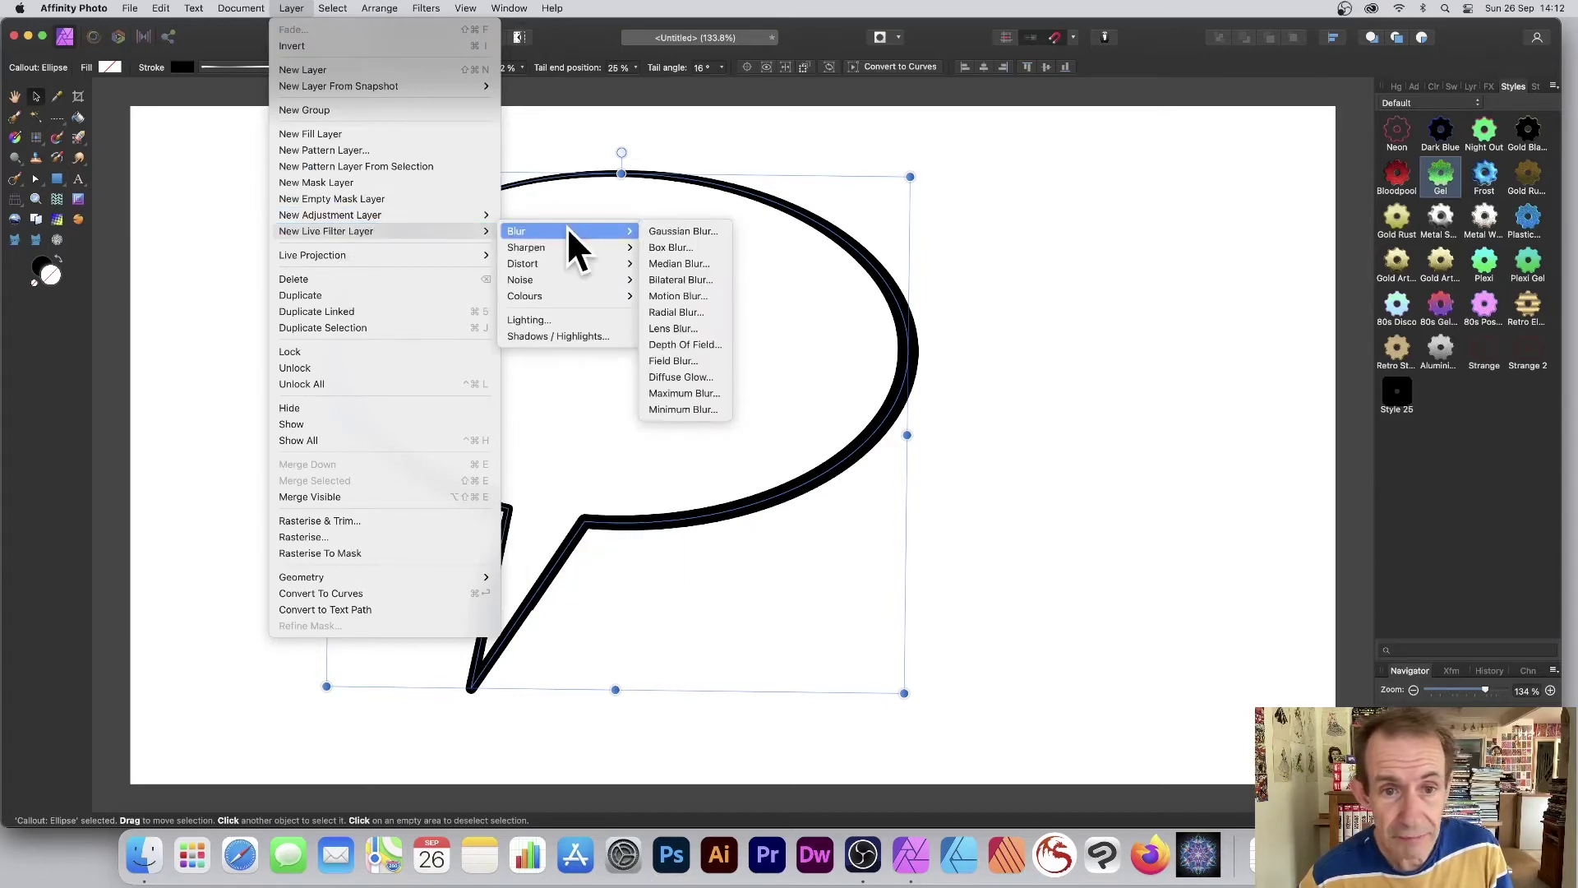
pyautogui.moveTo(550, 263)
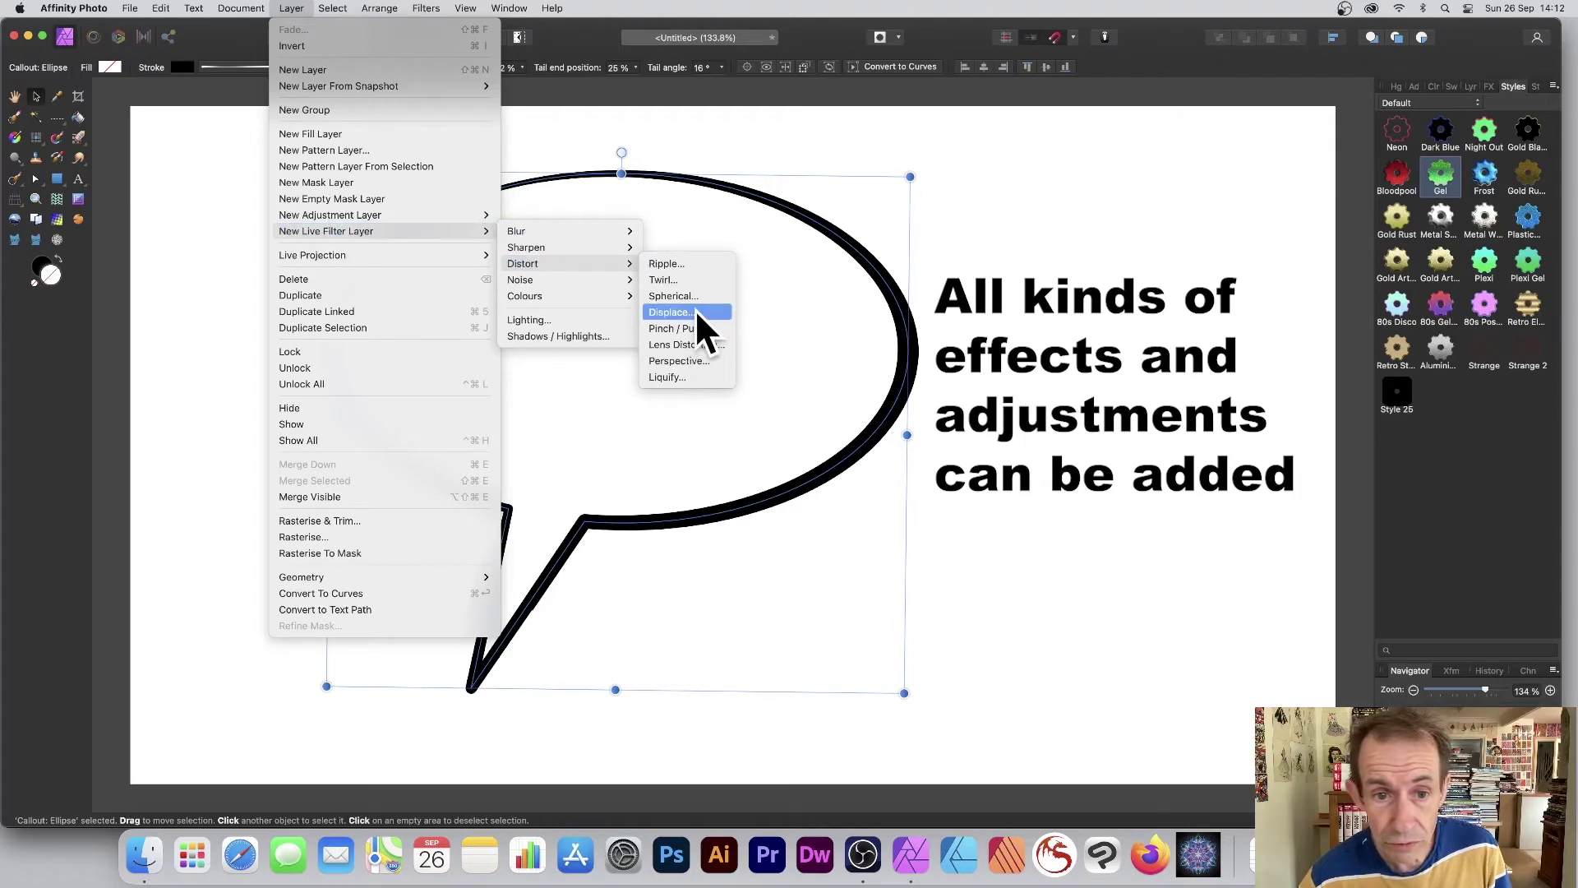
pyautogui.click(688, 263)
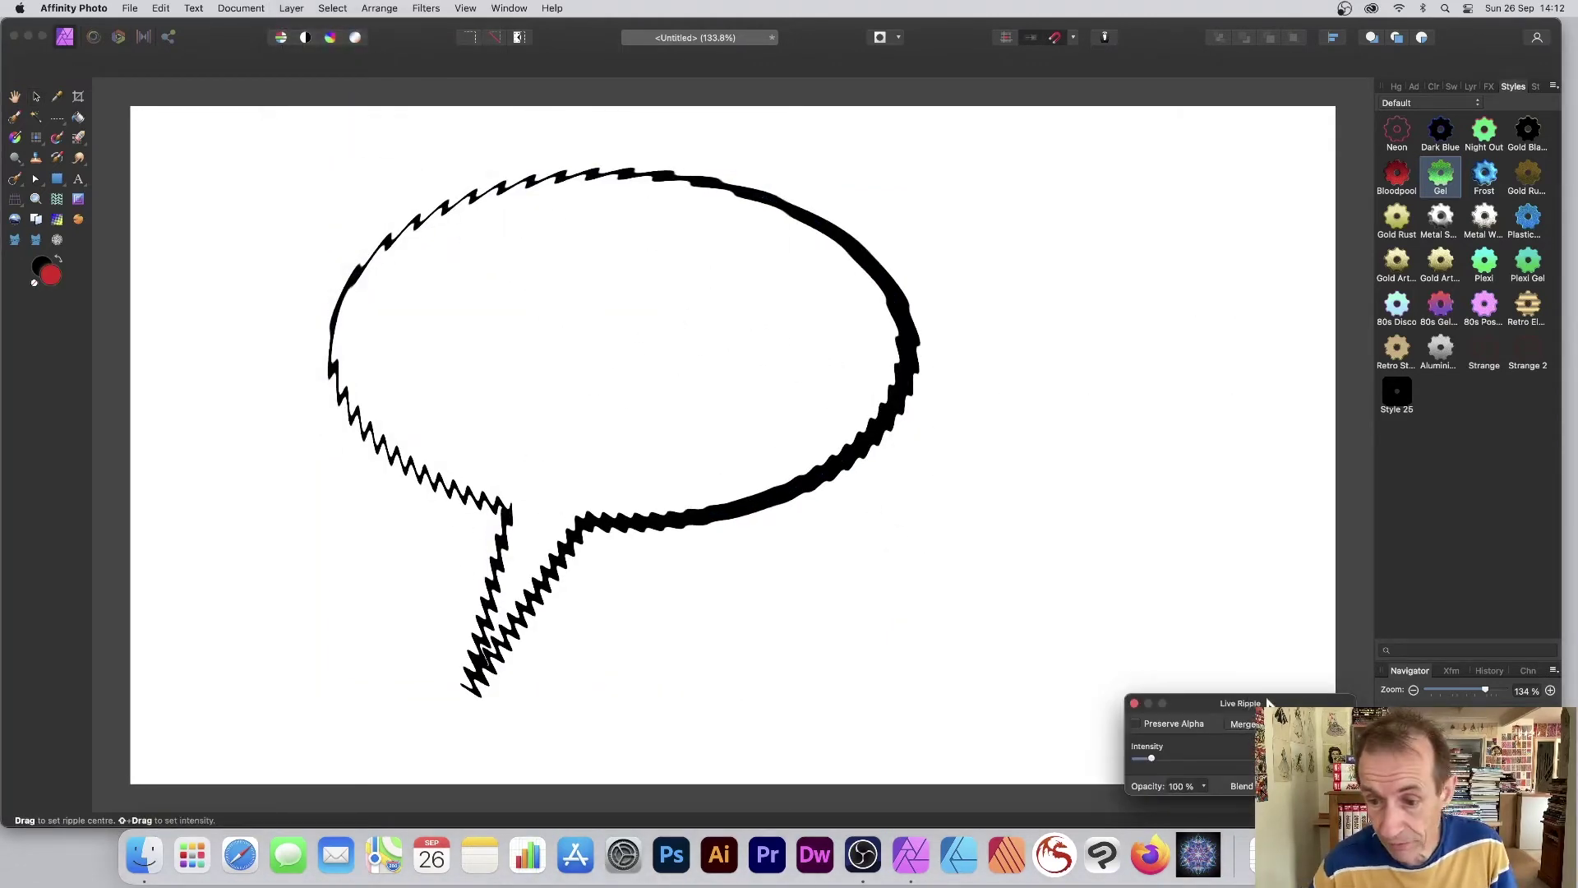
# Reposition the ripple centre across the balloon and set its intensity to about 53.444.
pyautogui.moveTo(1268, 704); pyautogui.dragTo(966, 380)
pyautogui.moveTo(850, 435); pyautogui.dragTo(856, 435)
pyautogui.moveTo(665, 218); pyautogui.dragTo(564, 553)
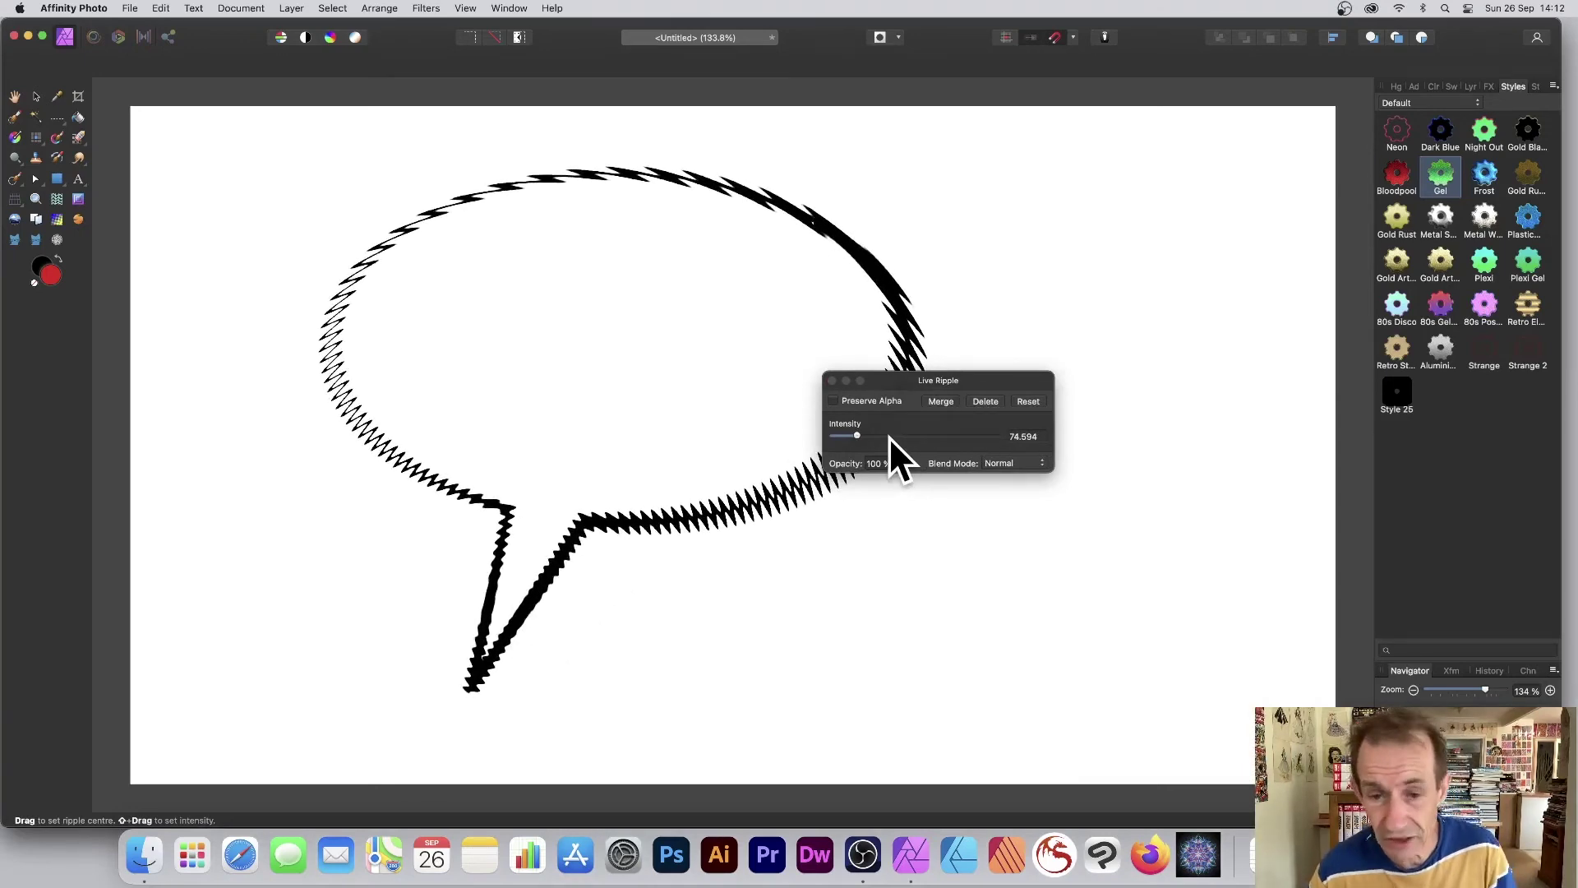
pyautogui.moveTo(861, 437)
pyautogui.mouseDown()
pyautogui.moveTo(876, 434)
pyautogui.moveTo(849, 433)
pyautogui.mouseUp()
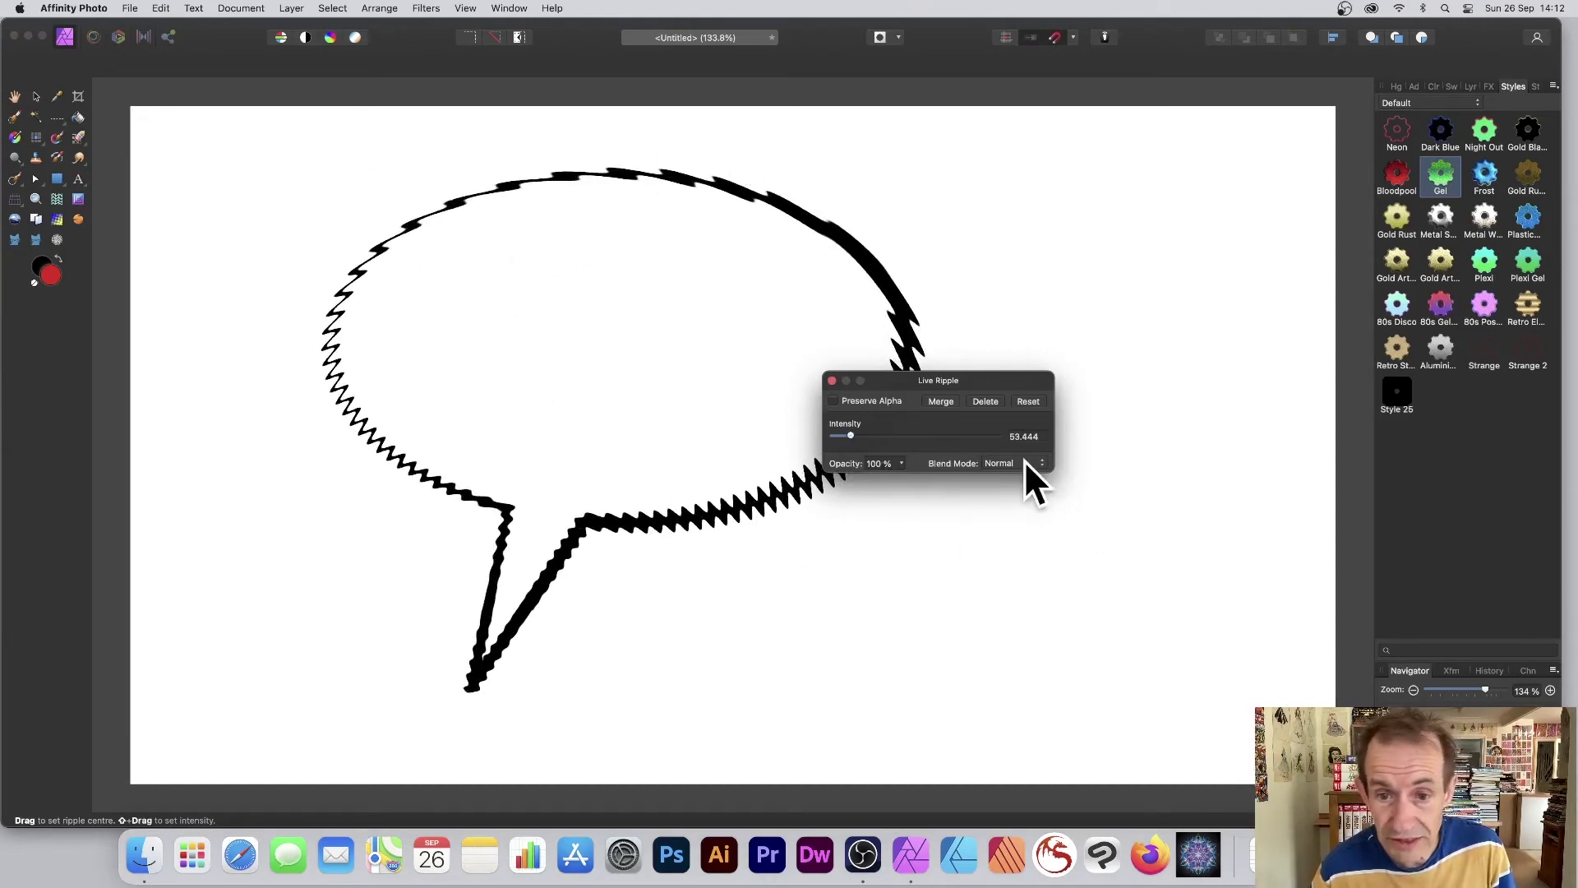
pyautogui.click(832, 380)
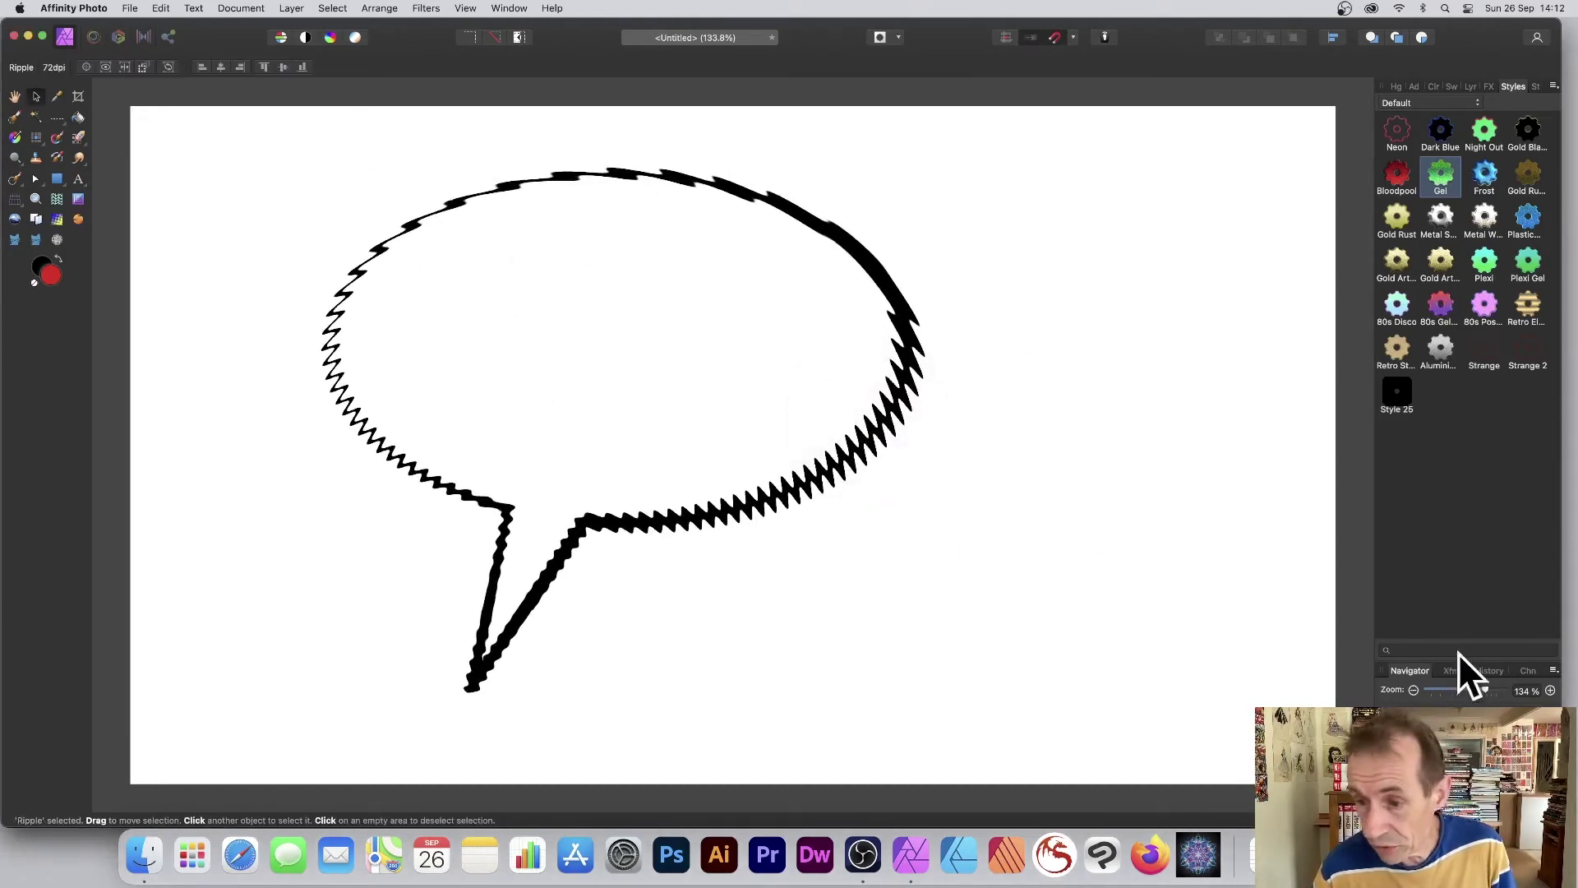
# Float the Layers panel beside the canvas, select the Callout layer, and open the Layer menu.
pyautogui.click(1471, 87)
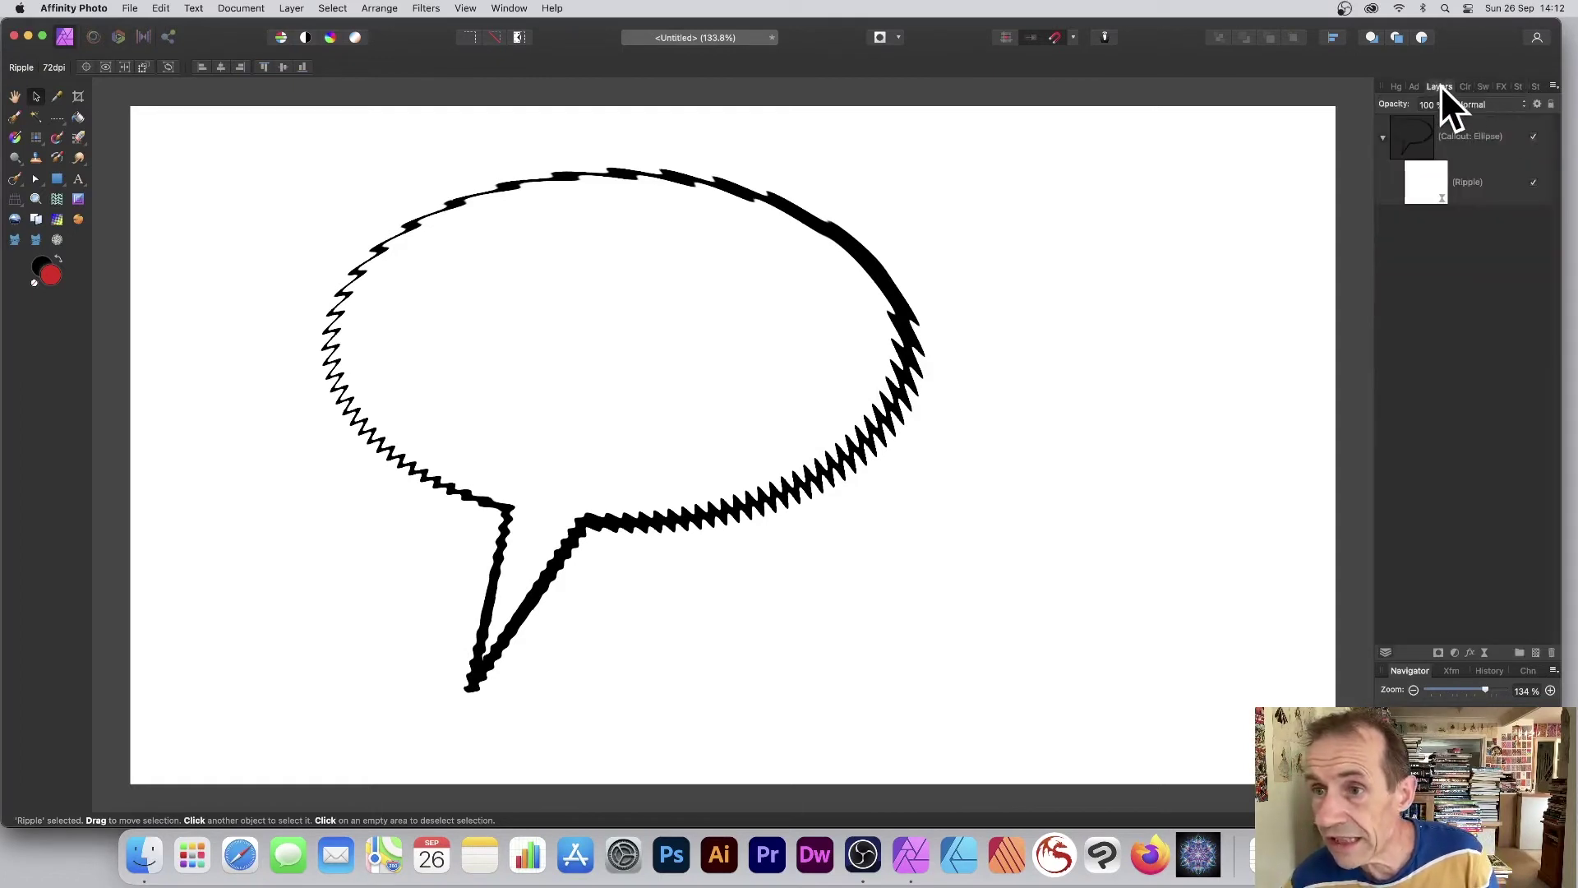
pyautogui.moveTo(1440, 85); pyautogui.dragTo(1004, 145)
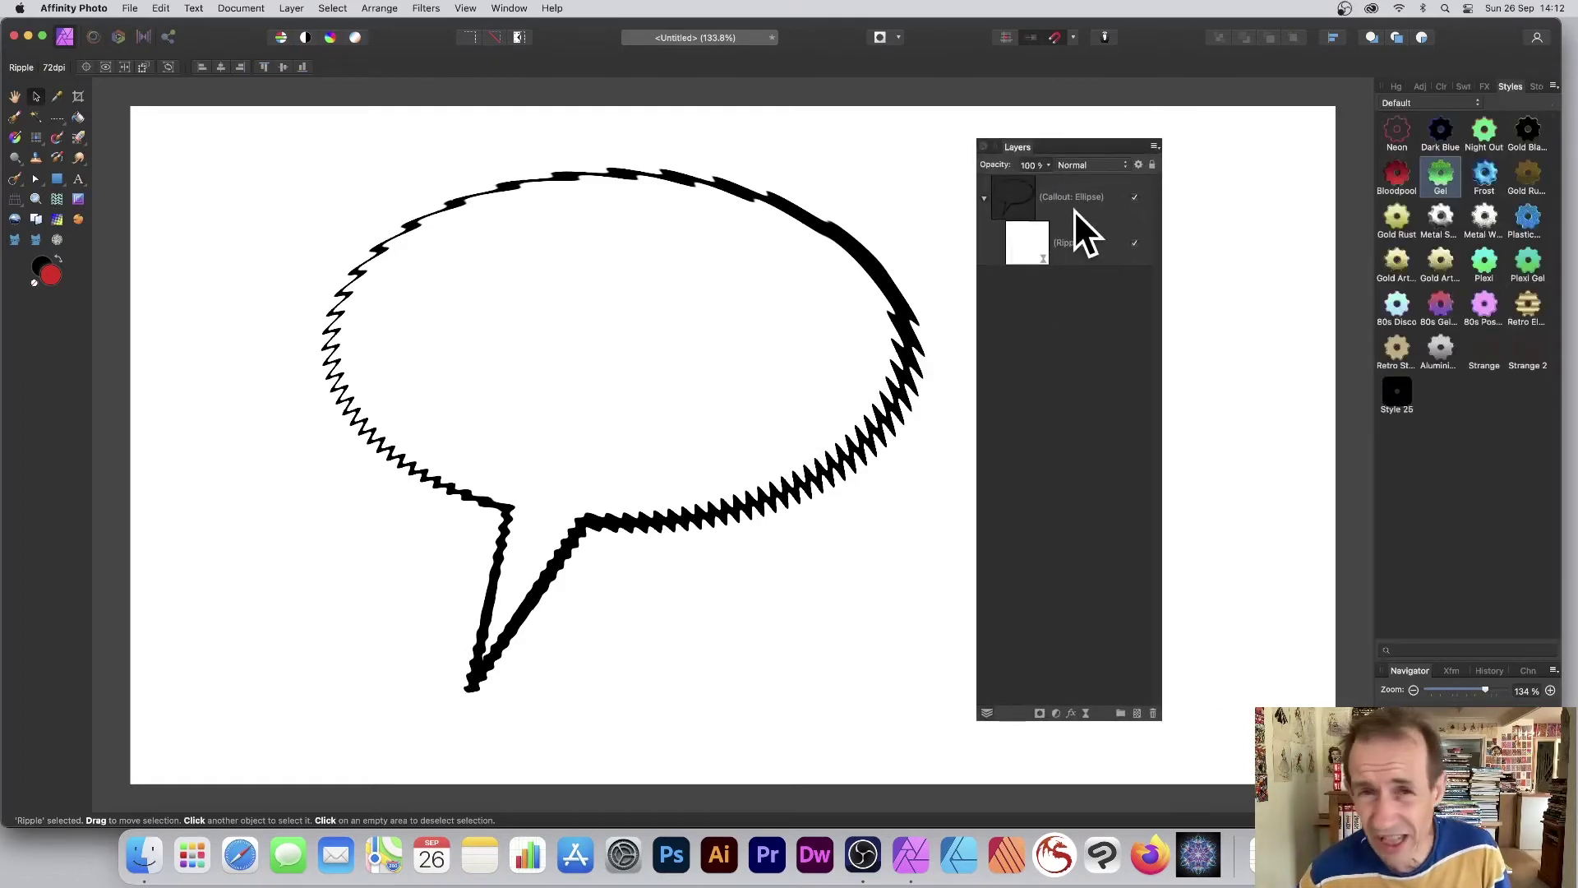
pyautogui.click(1024, 196)
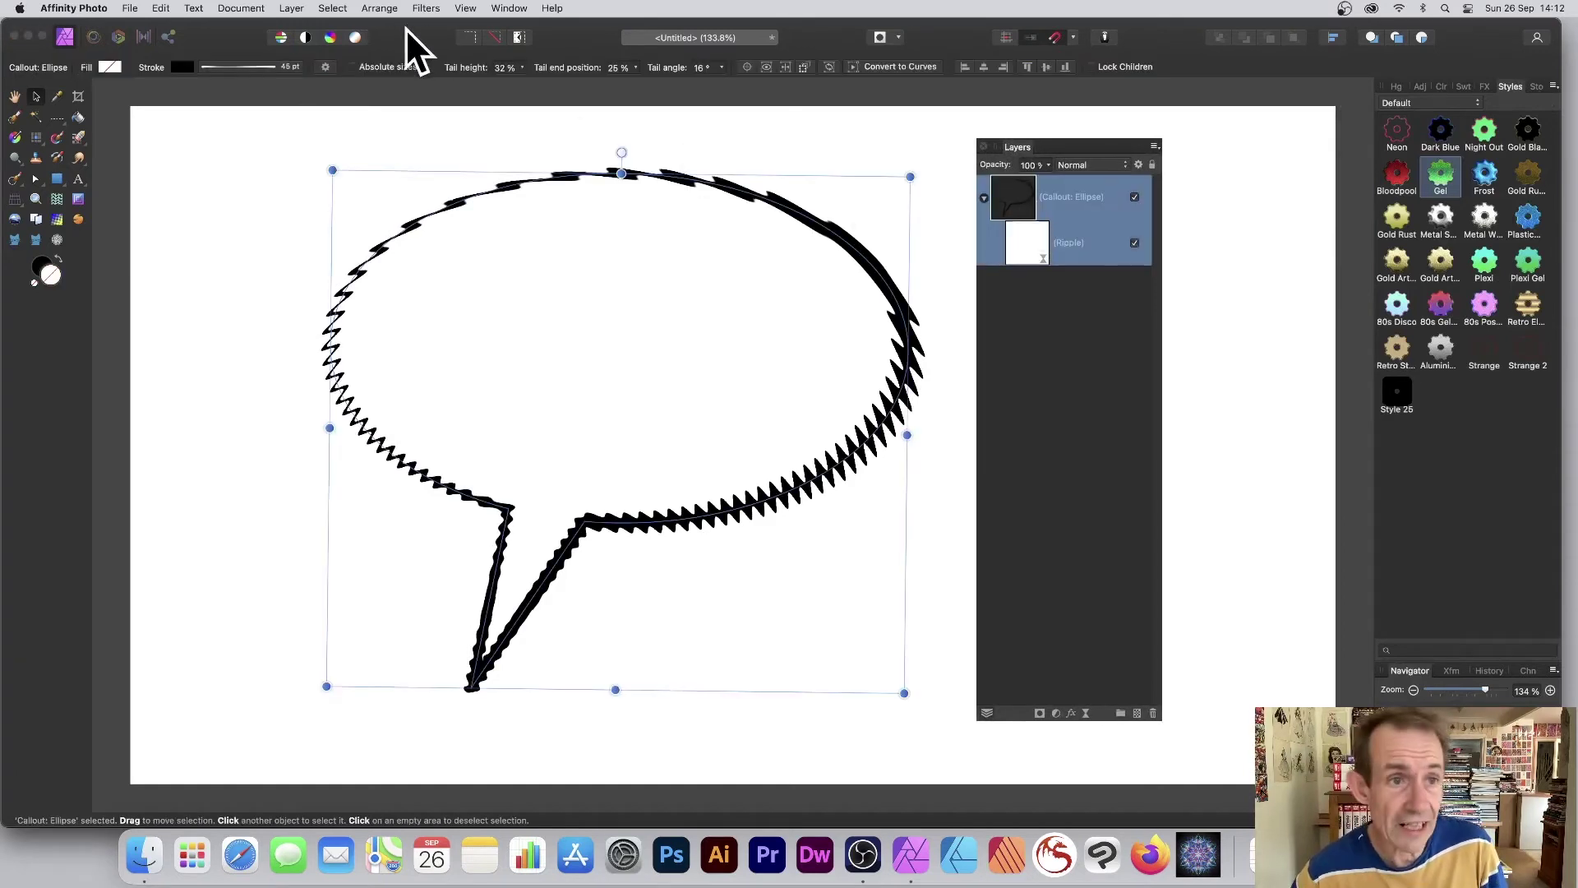
pyautogui.click(291, 8)
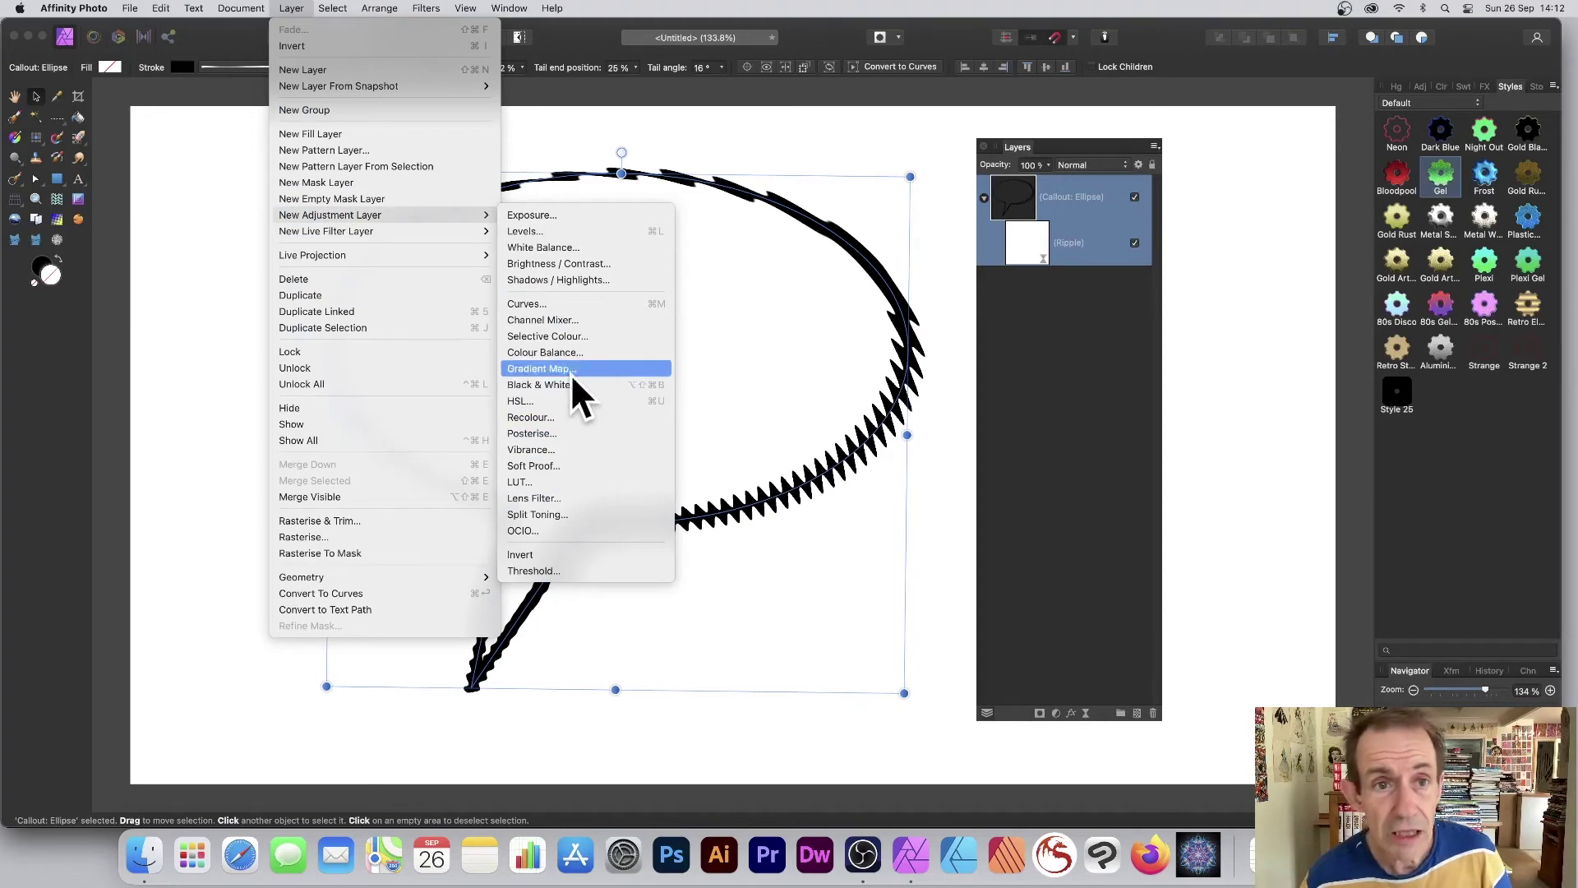
# Give the callout an Outer Shadow layer effect with a 5.4 px radius.
pyautogui.click(1073, 714)
pyautogui.click(1072, 713)
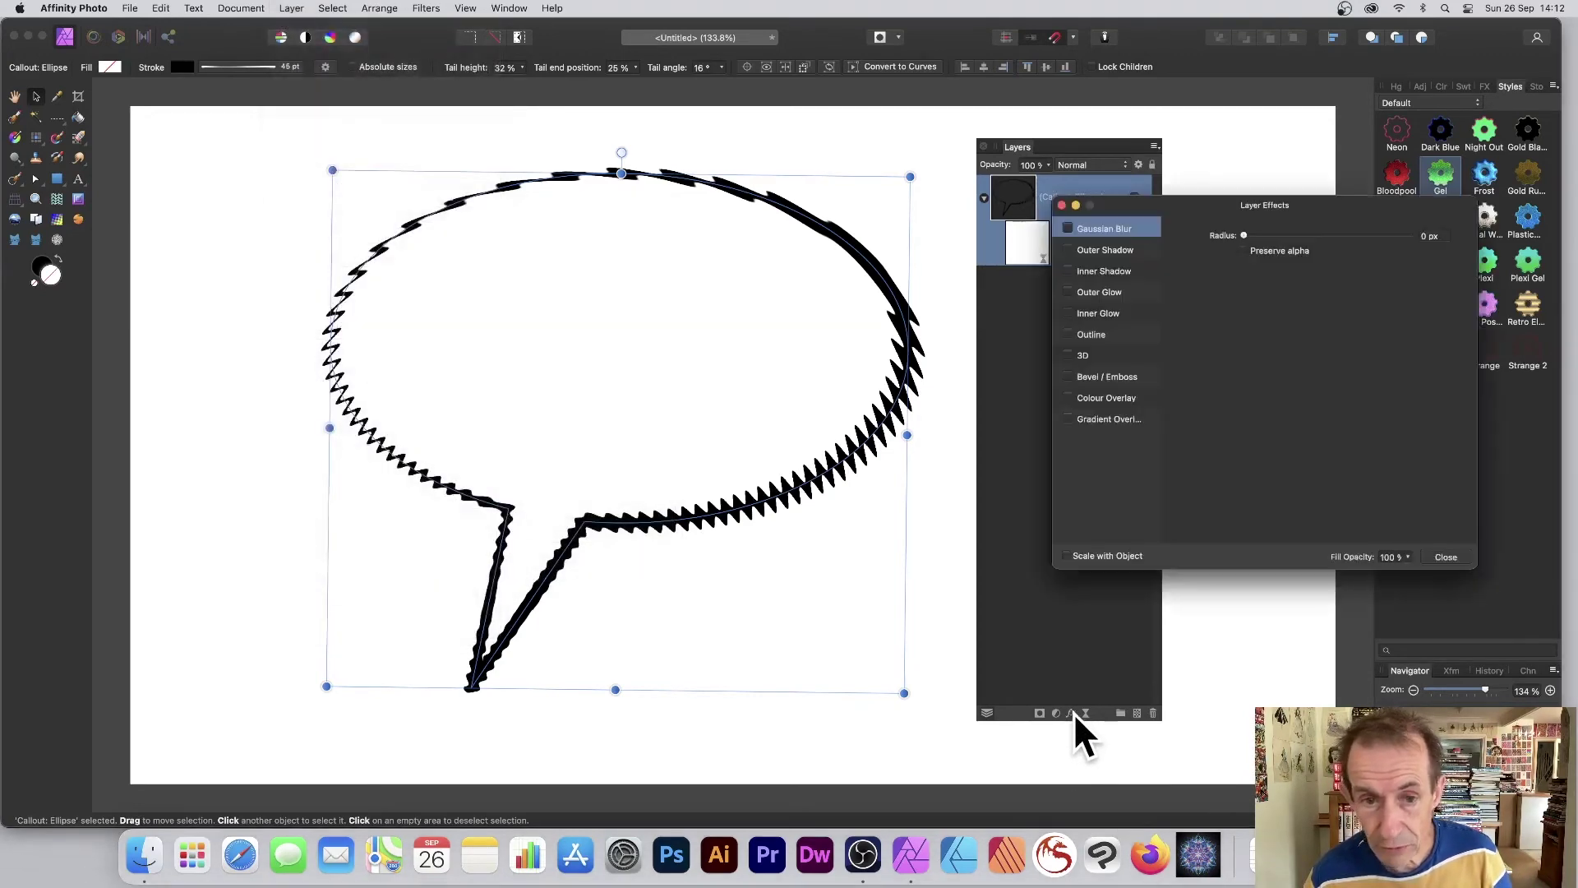
pyautogui.click(1073, 250)
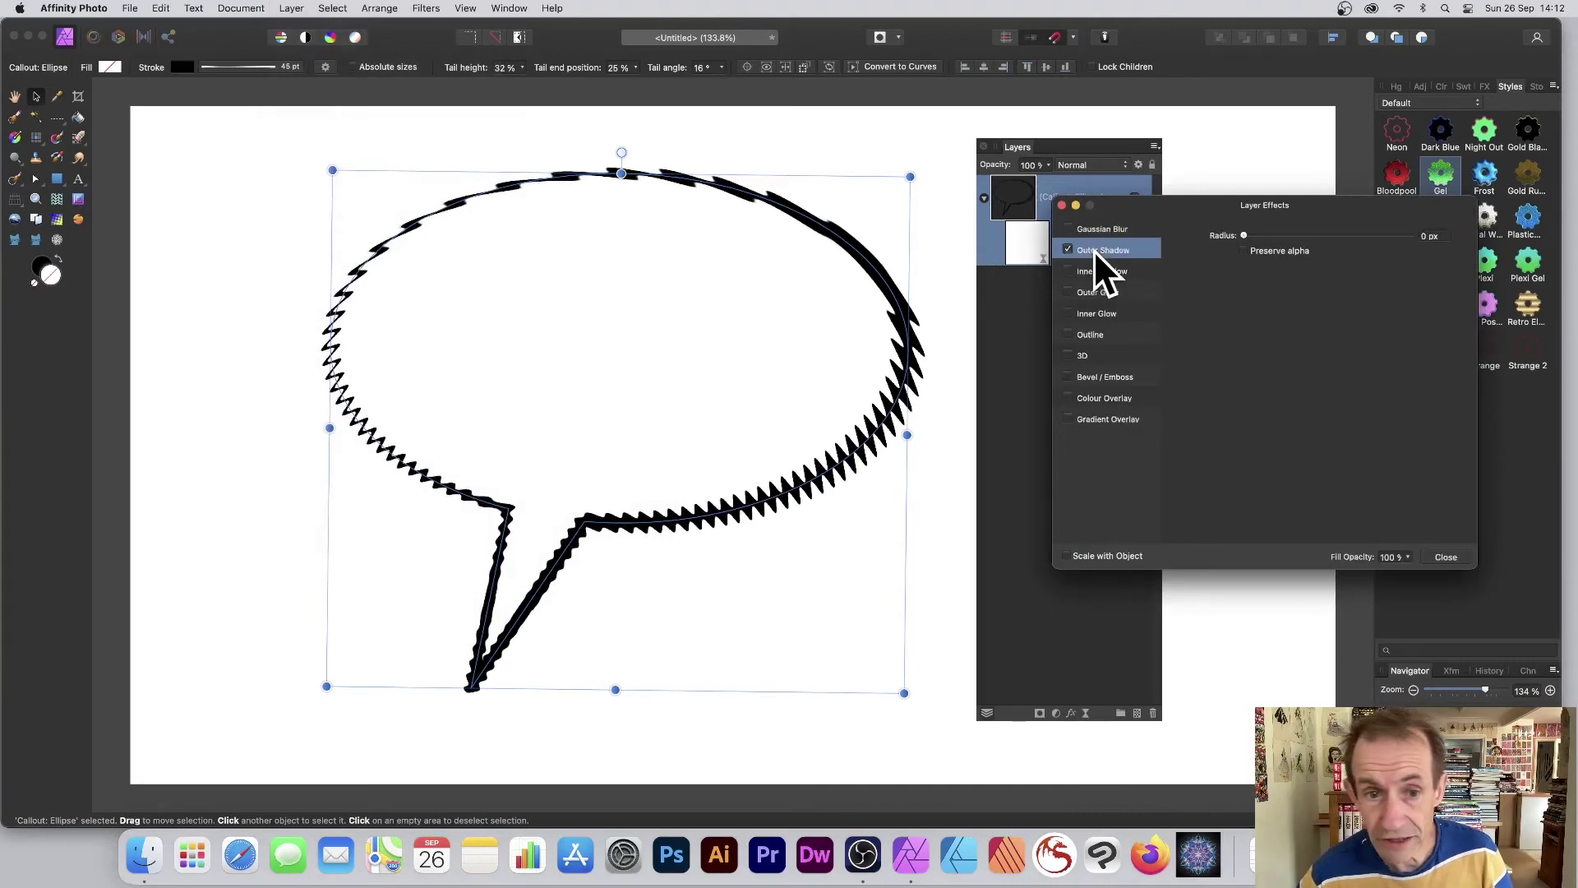
pyautogui.moveTo(1245, 268); pyautogui.dragTo(1338, 308)
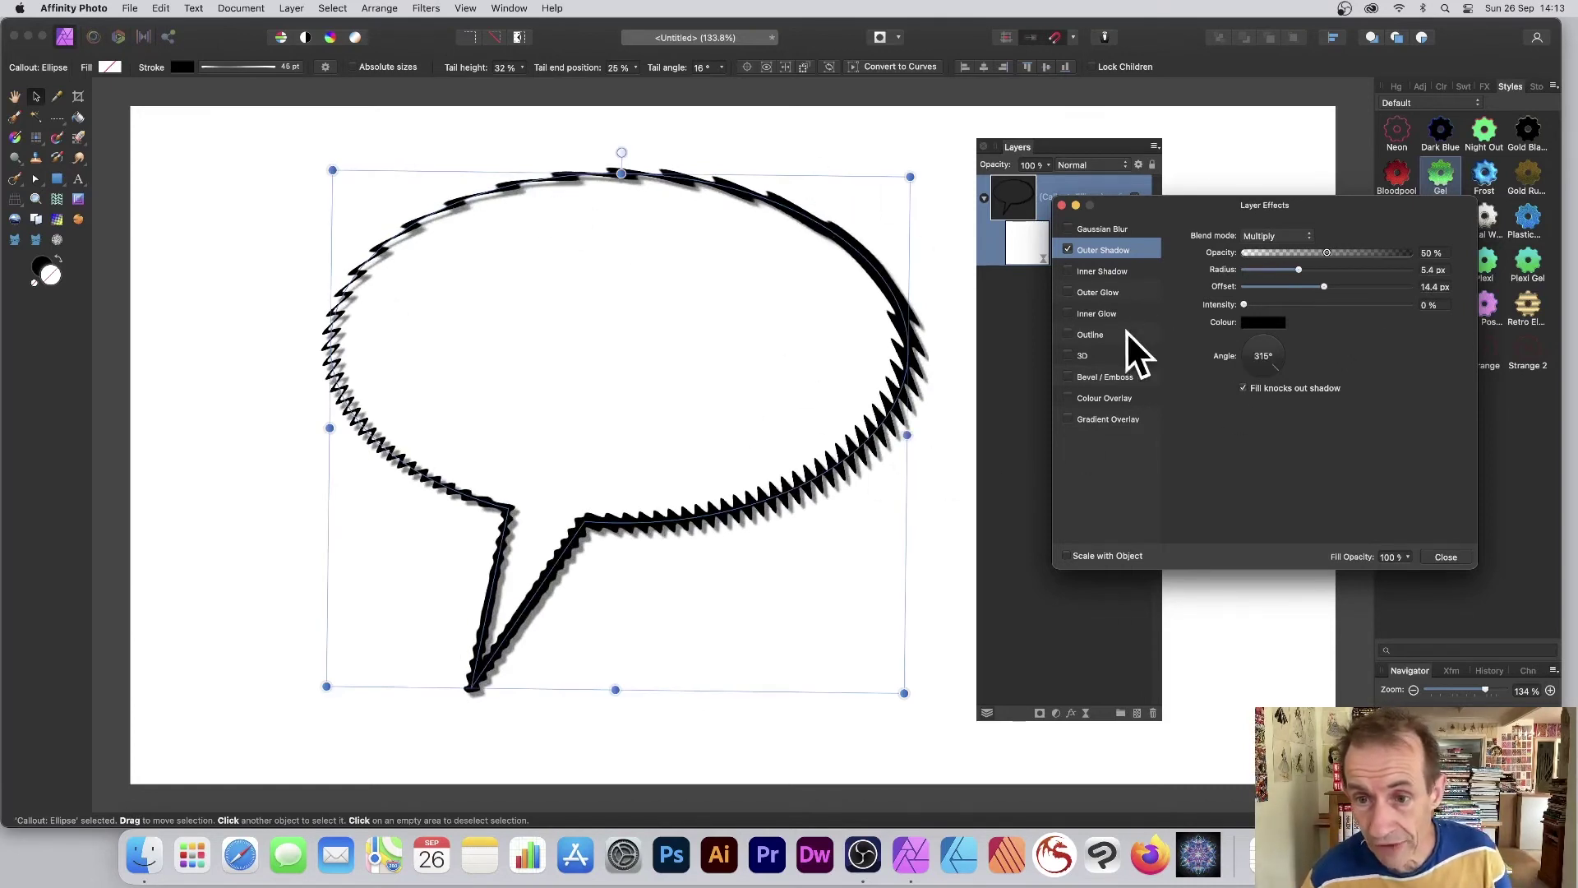
# Try a red 4.9 px Outline effect around the callout.
pyautogui.click(1071, 334)
pyautogui.moveTo(1253, 272); pyautogui.dragTo(1297, 273)
pyautogui.click(1265, 330)
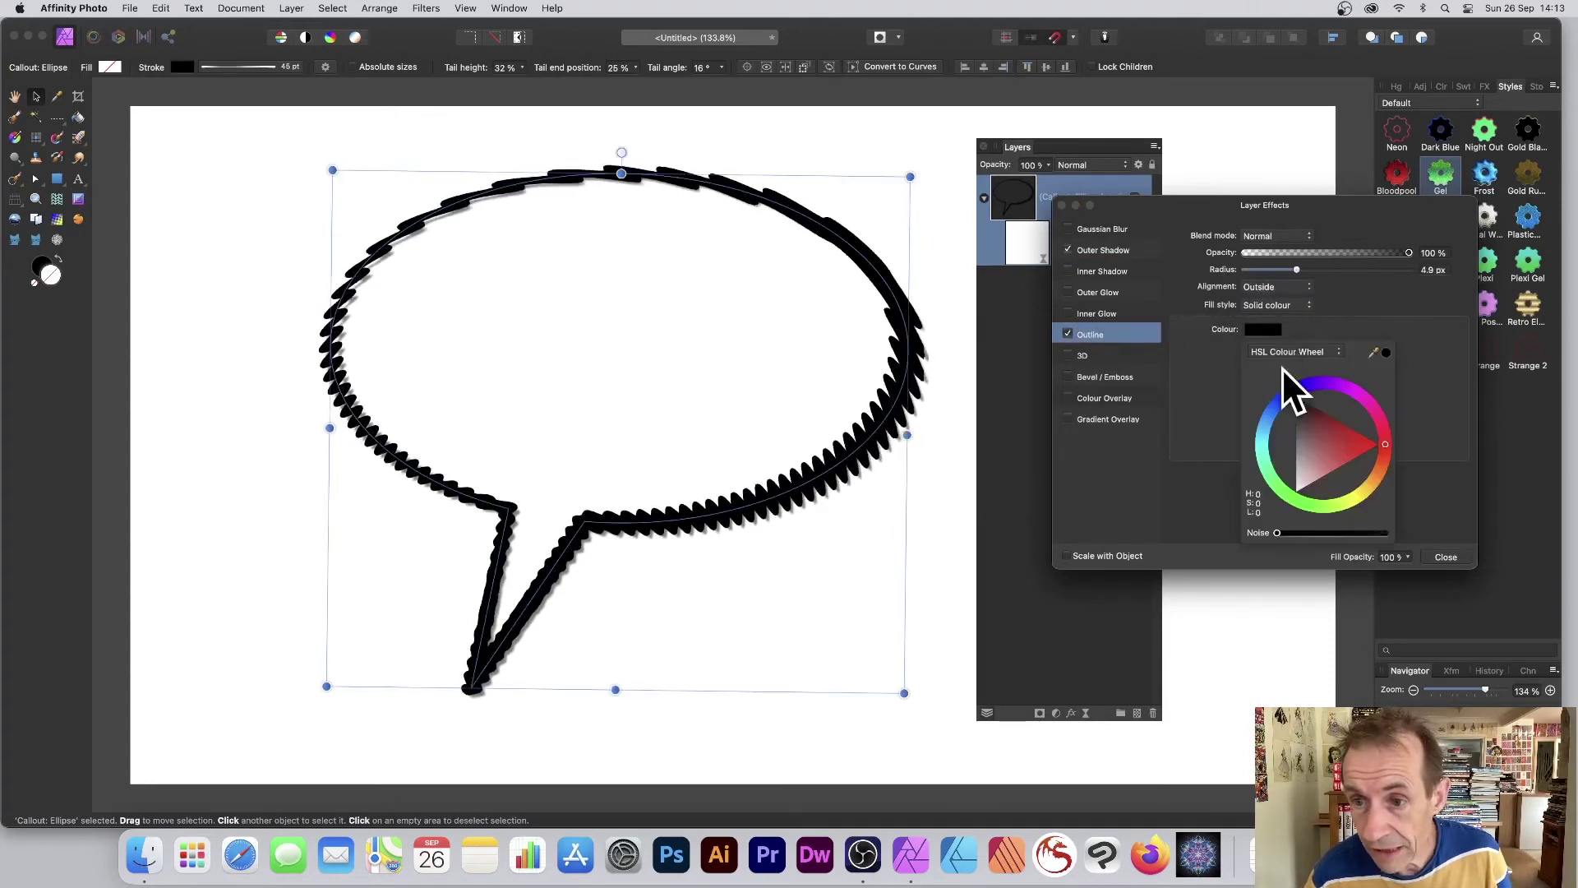
pyautogui.moveTo(1344, 446); pyautogui.dragTo(1372, 444)
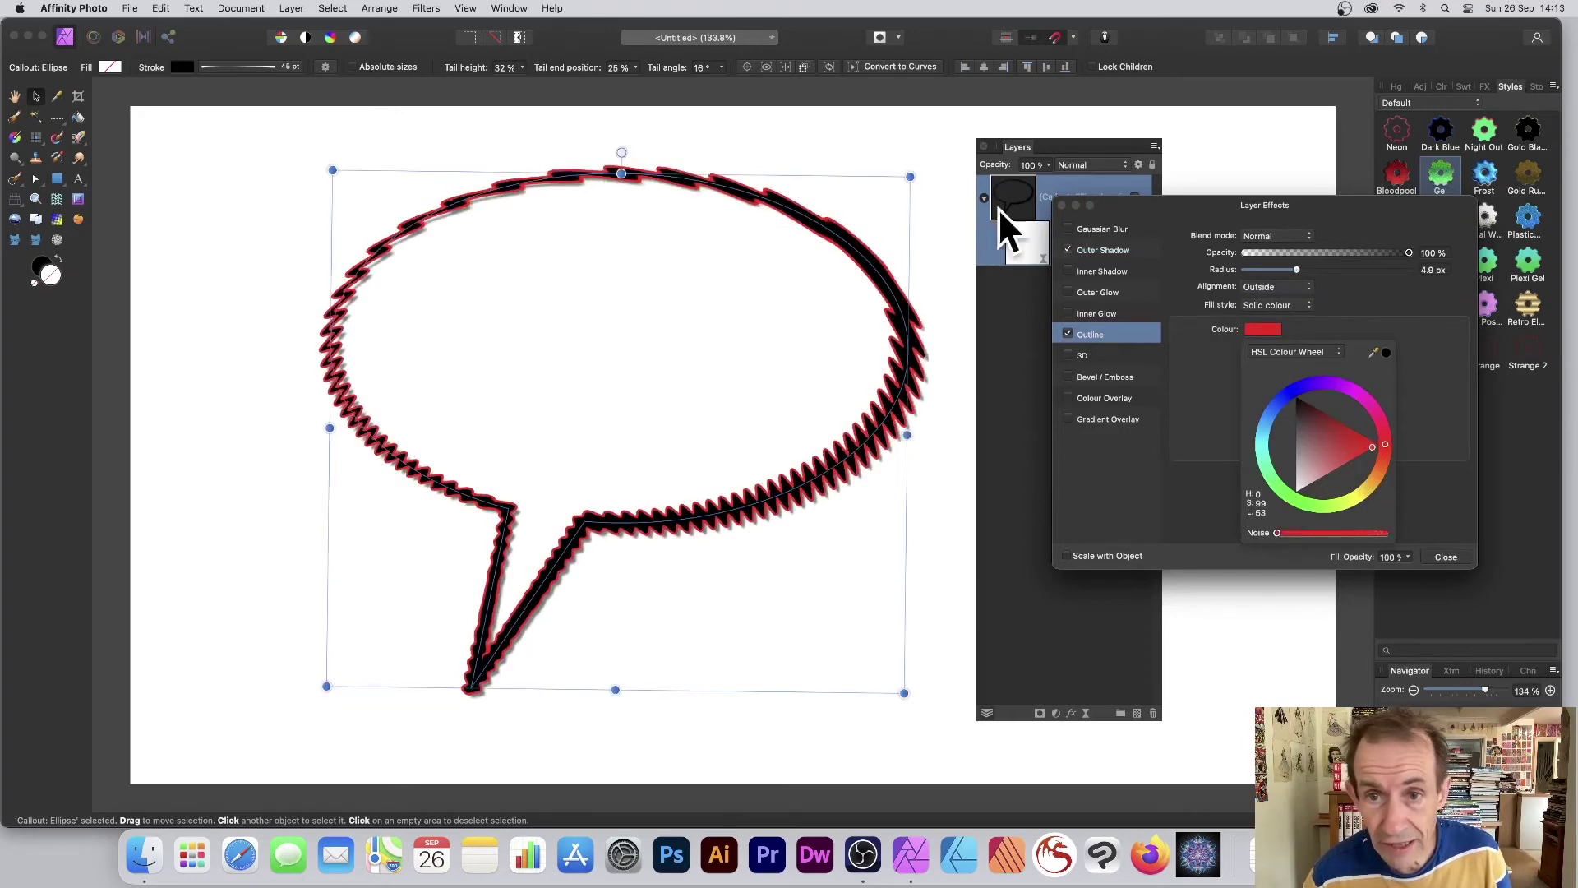
pyautogui.click(1120, 225)
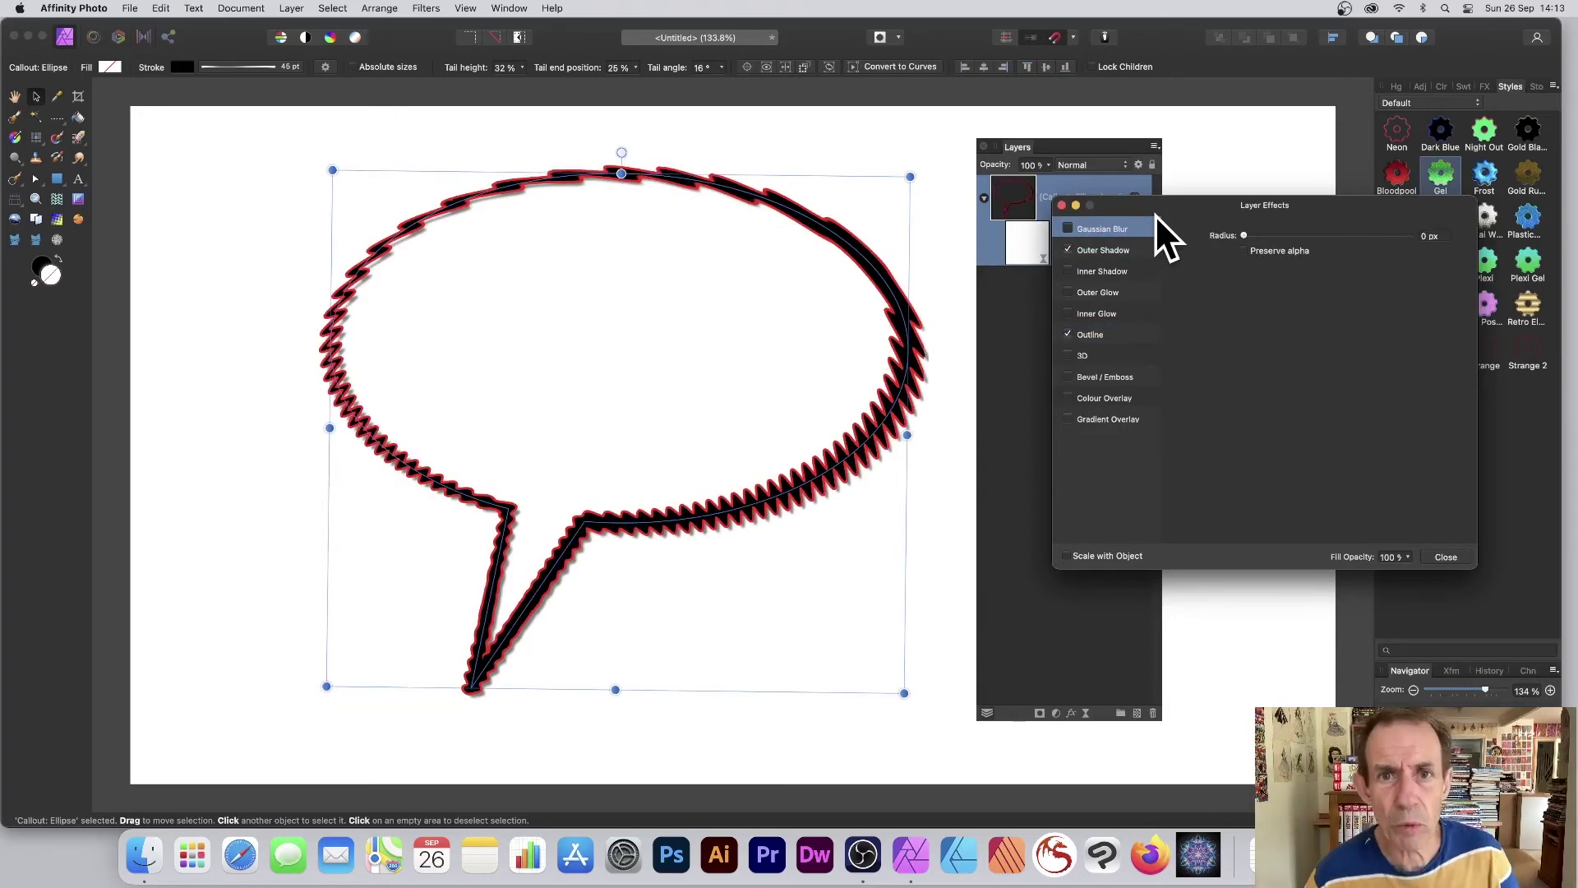
# Discard the red outline, shrink and rotate the callout, and place a duplicate down-right.
pyautogui.press('Escape')
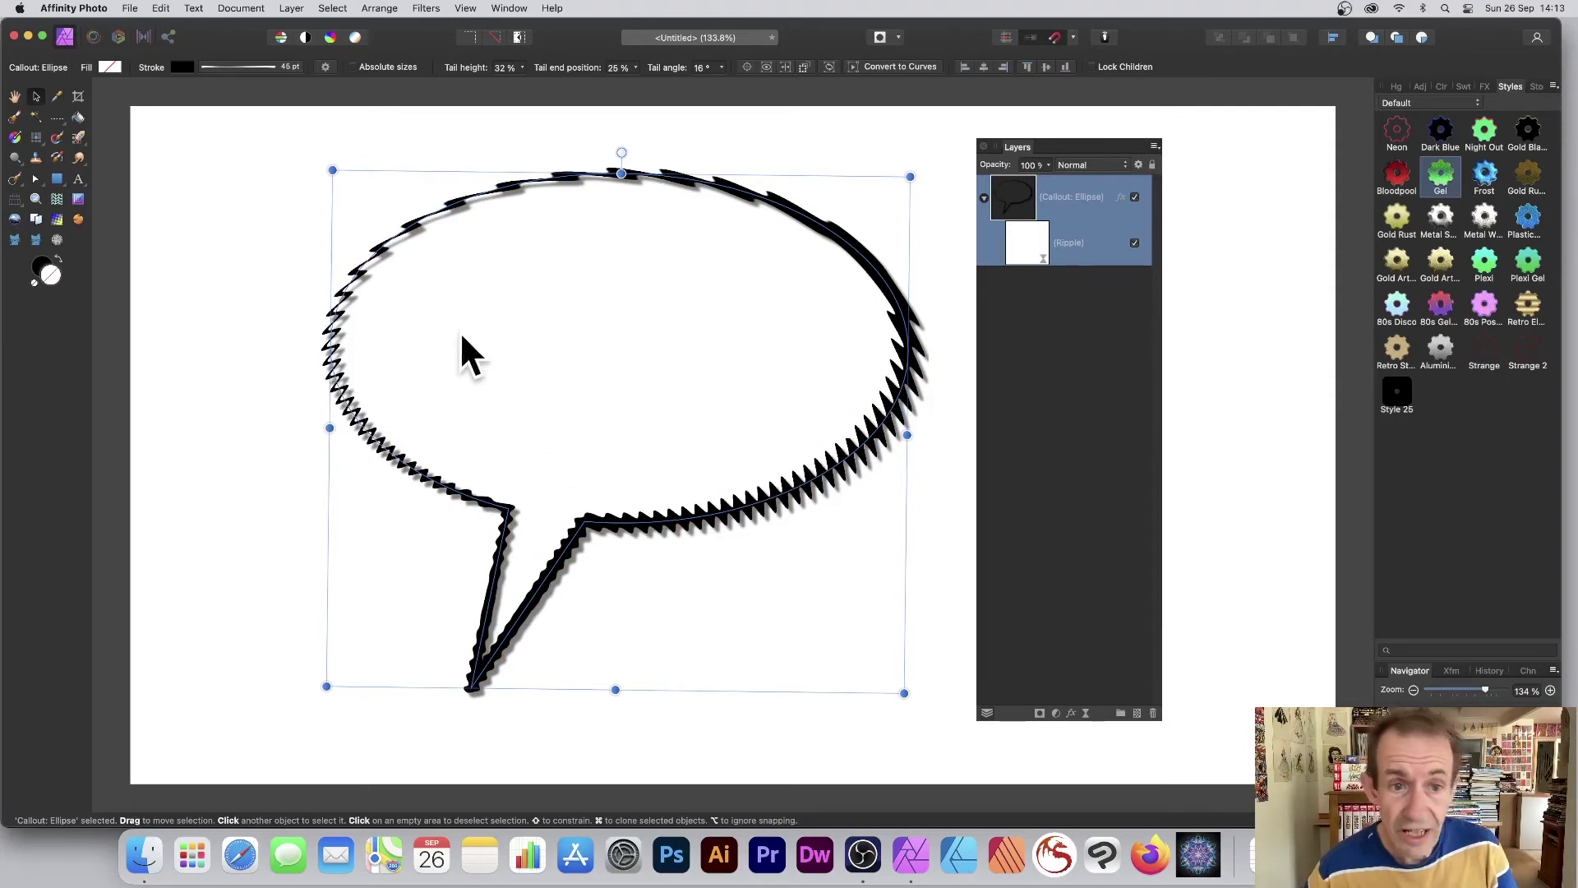
pyautogui.moveTo(904, 692); pyautogui.dragTo(676, 612)
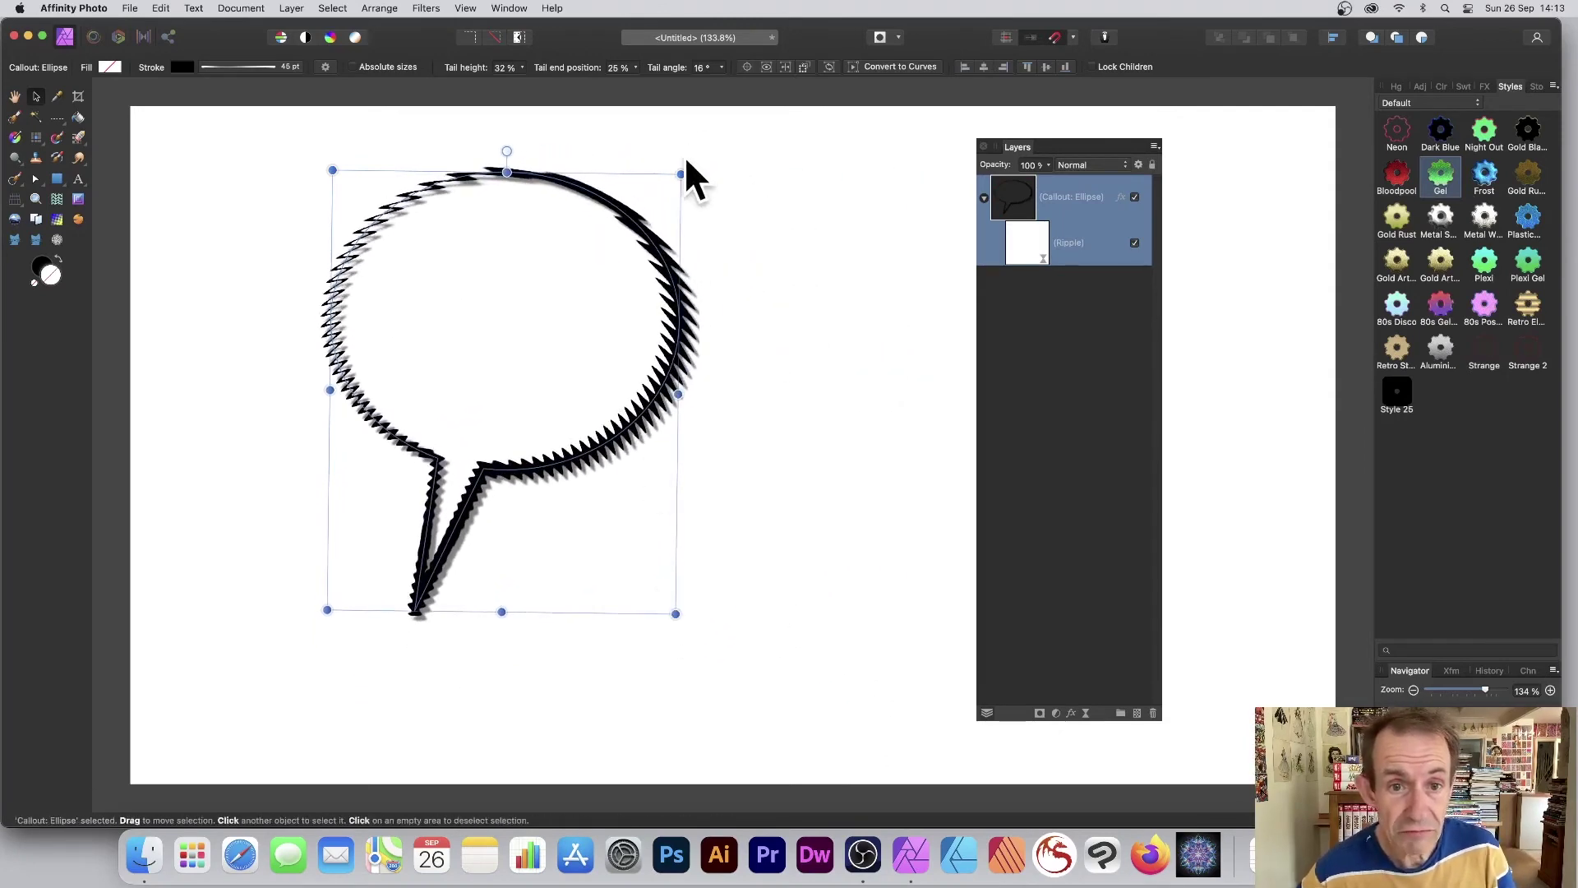
pyautogui.moveTo(684, 169); pyautogui.dragTo(493, 92)
pyautogui.moveTo(575, 226); pyautogui.dragTo(882, 339)
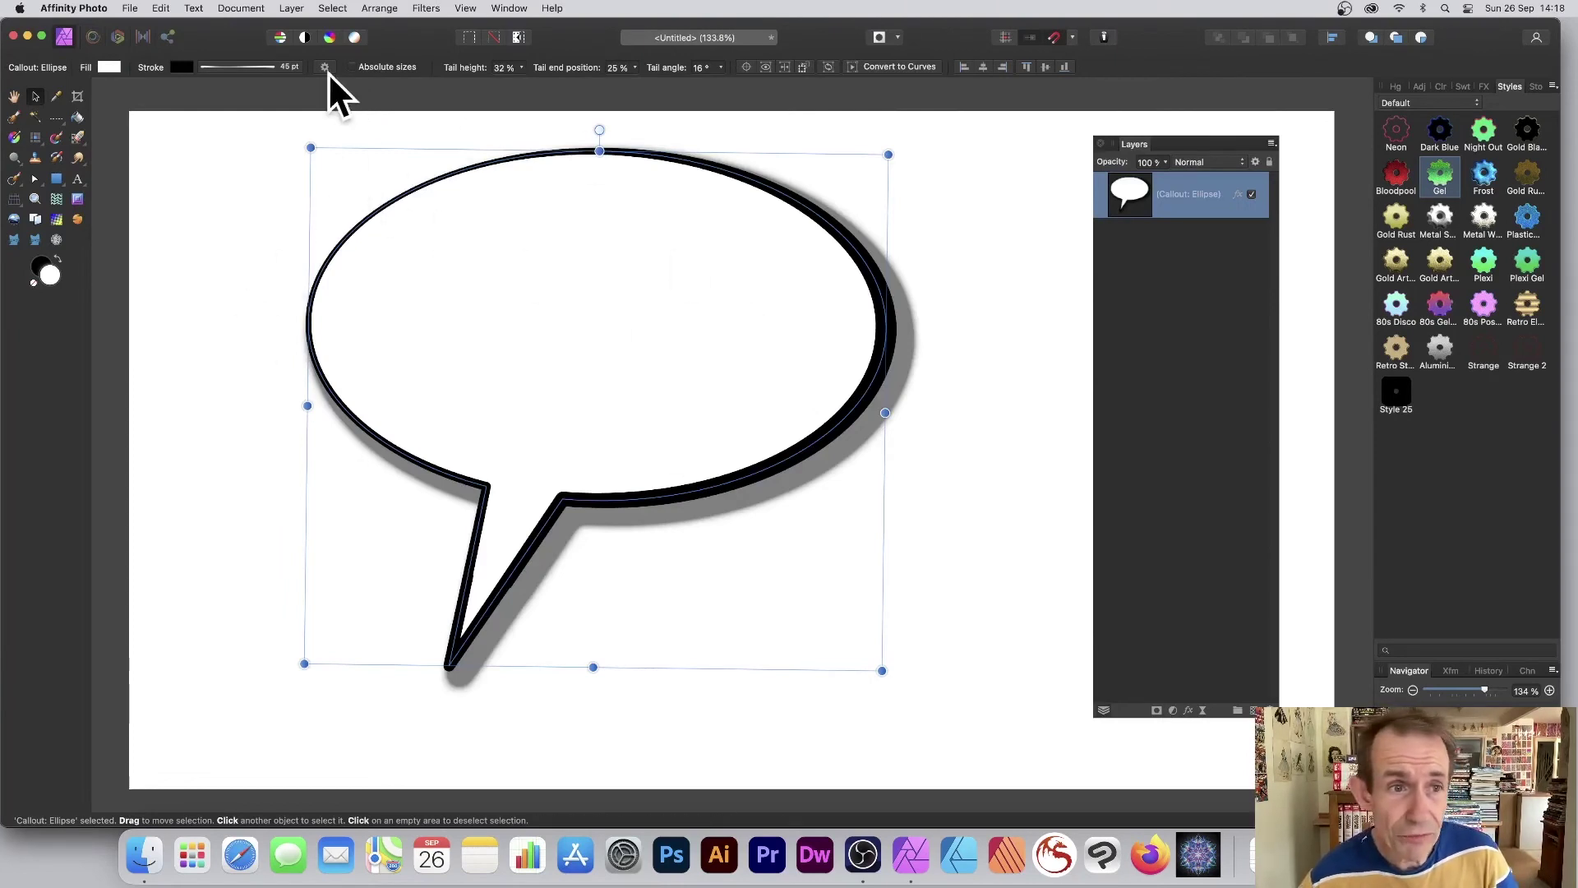
# Save the balloon as a callout preset named 'callout ellipse 3' with category <None>.
pyautogui.click(324, 68)
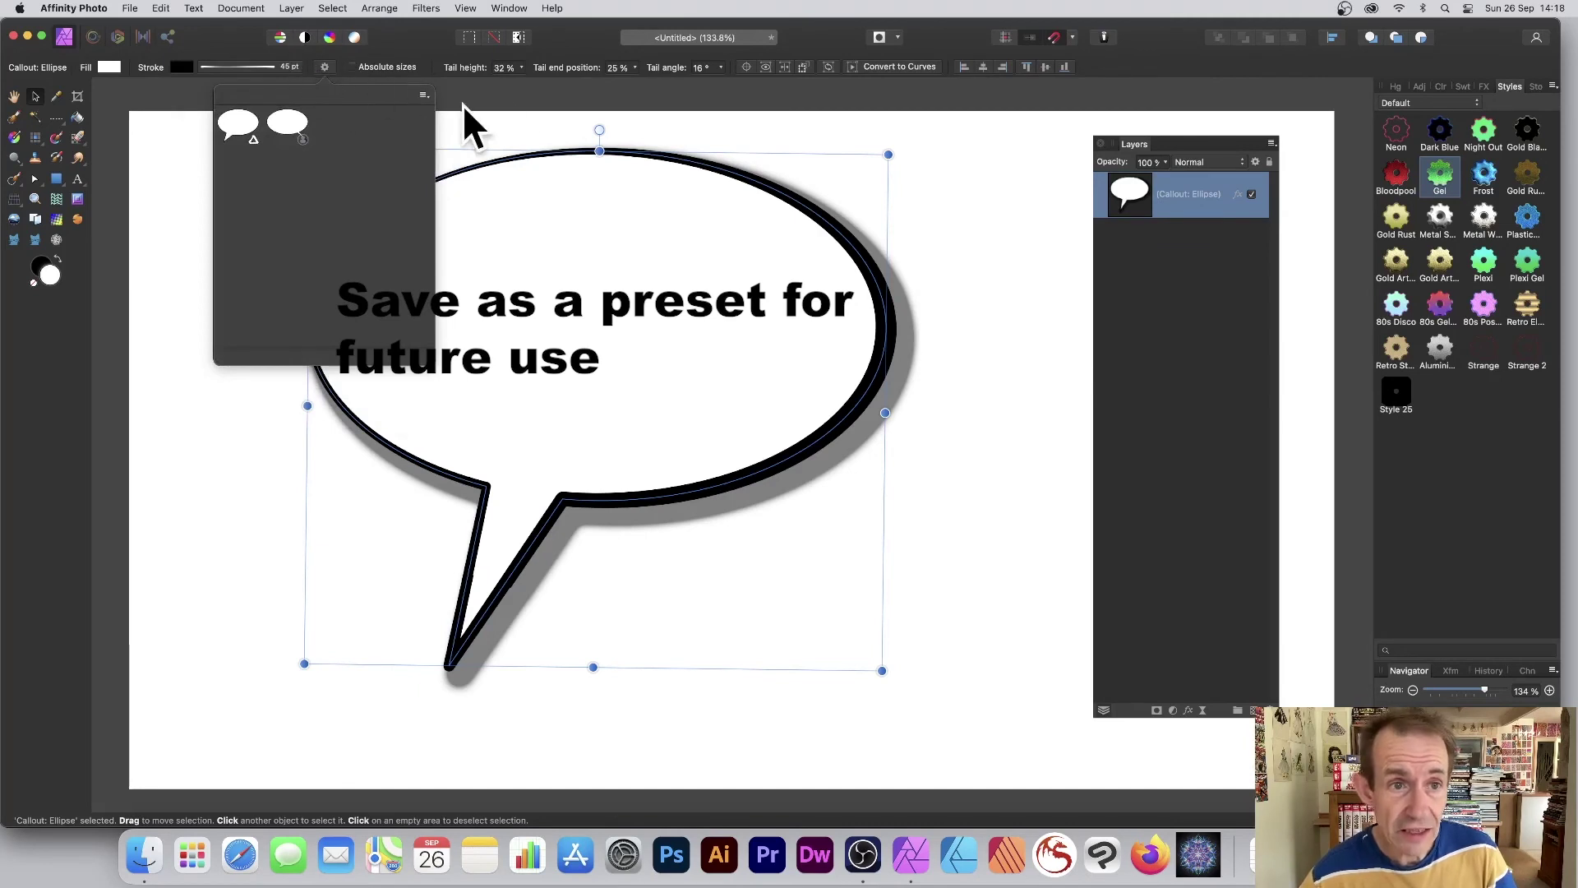
pyautogui.click(424, 96)
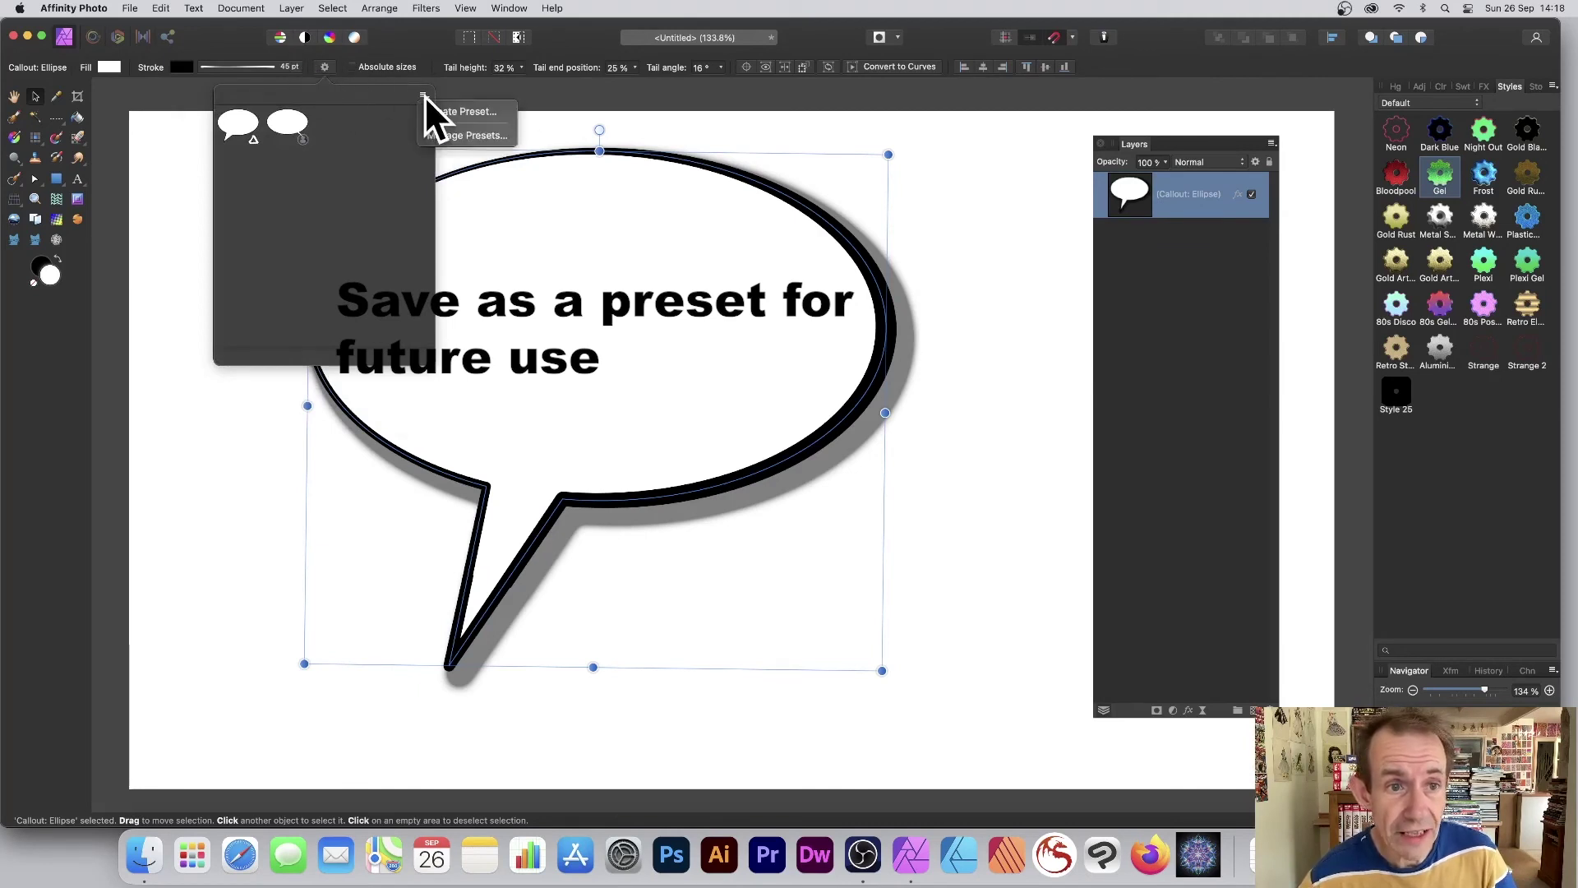
pyautogui.click(469, 116)
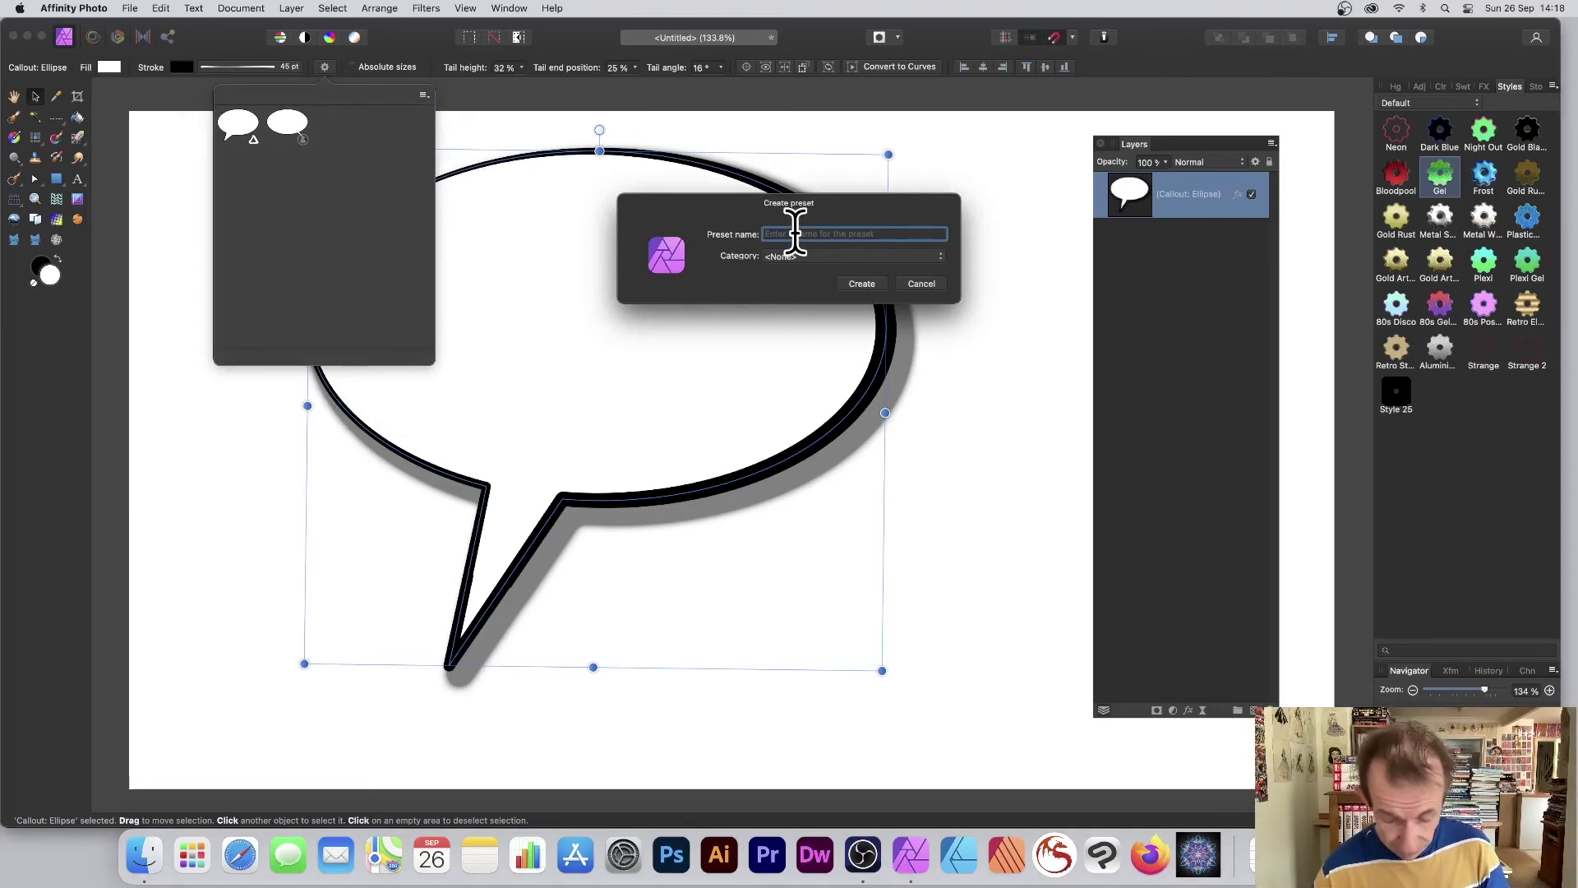
pyautogui.write('callout ellipse 3')
pyautogui.click(824, 255)
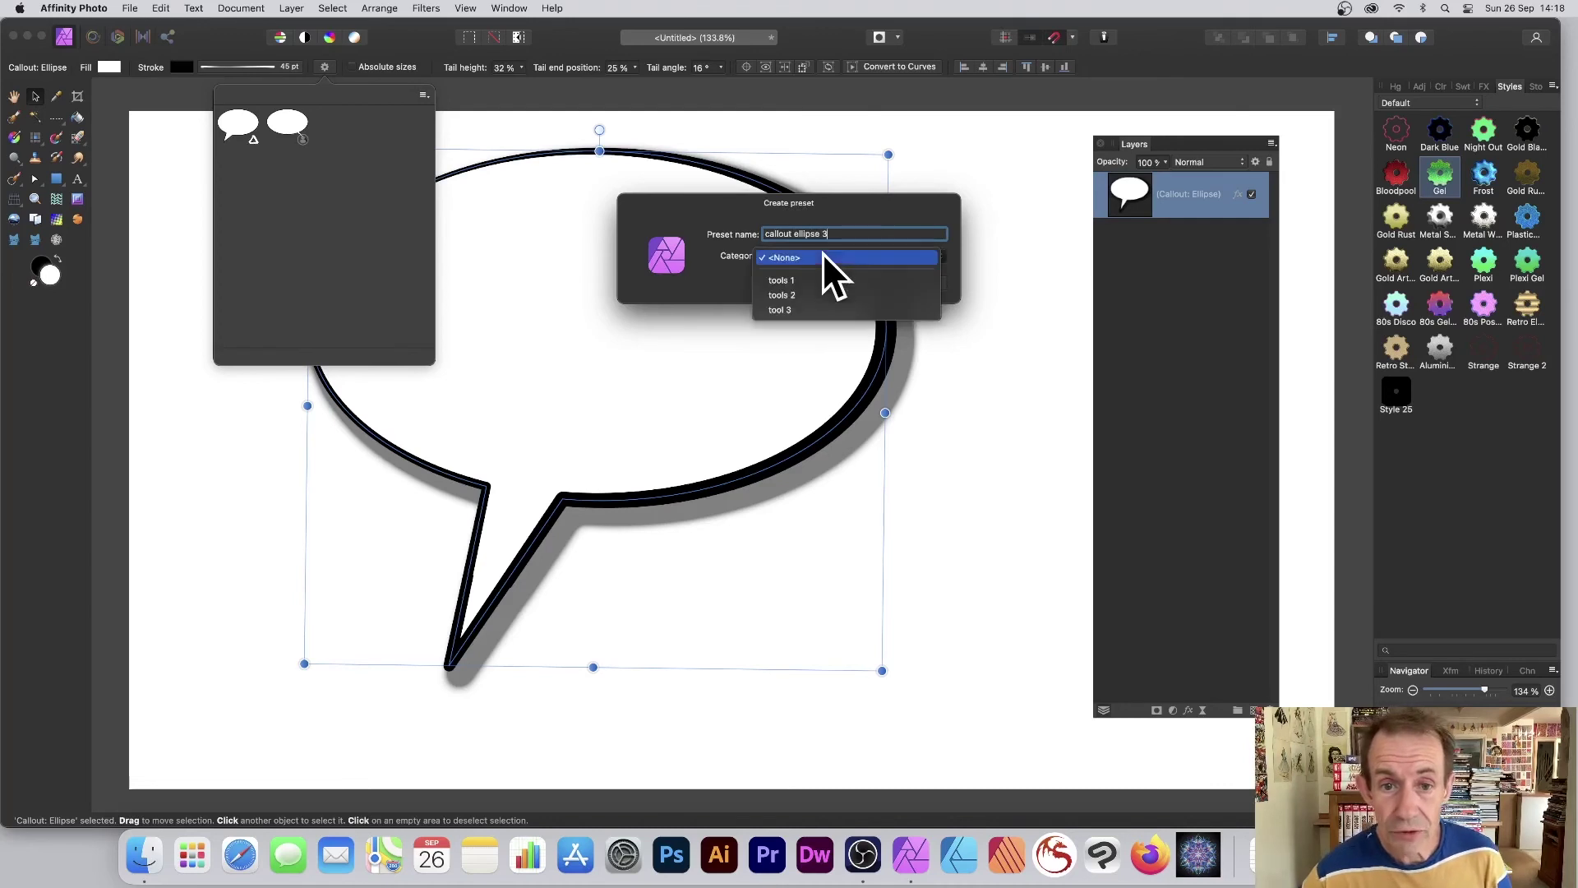
pyautogui.click(908, 229)
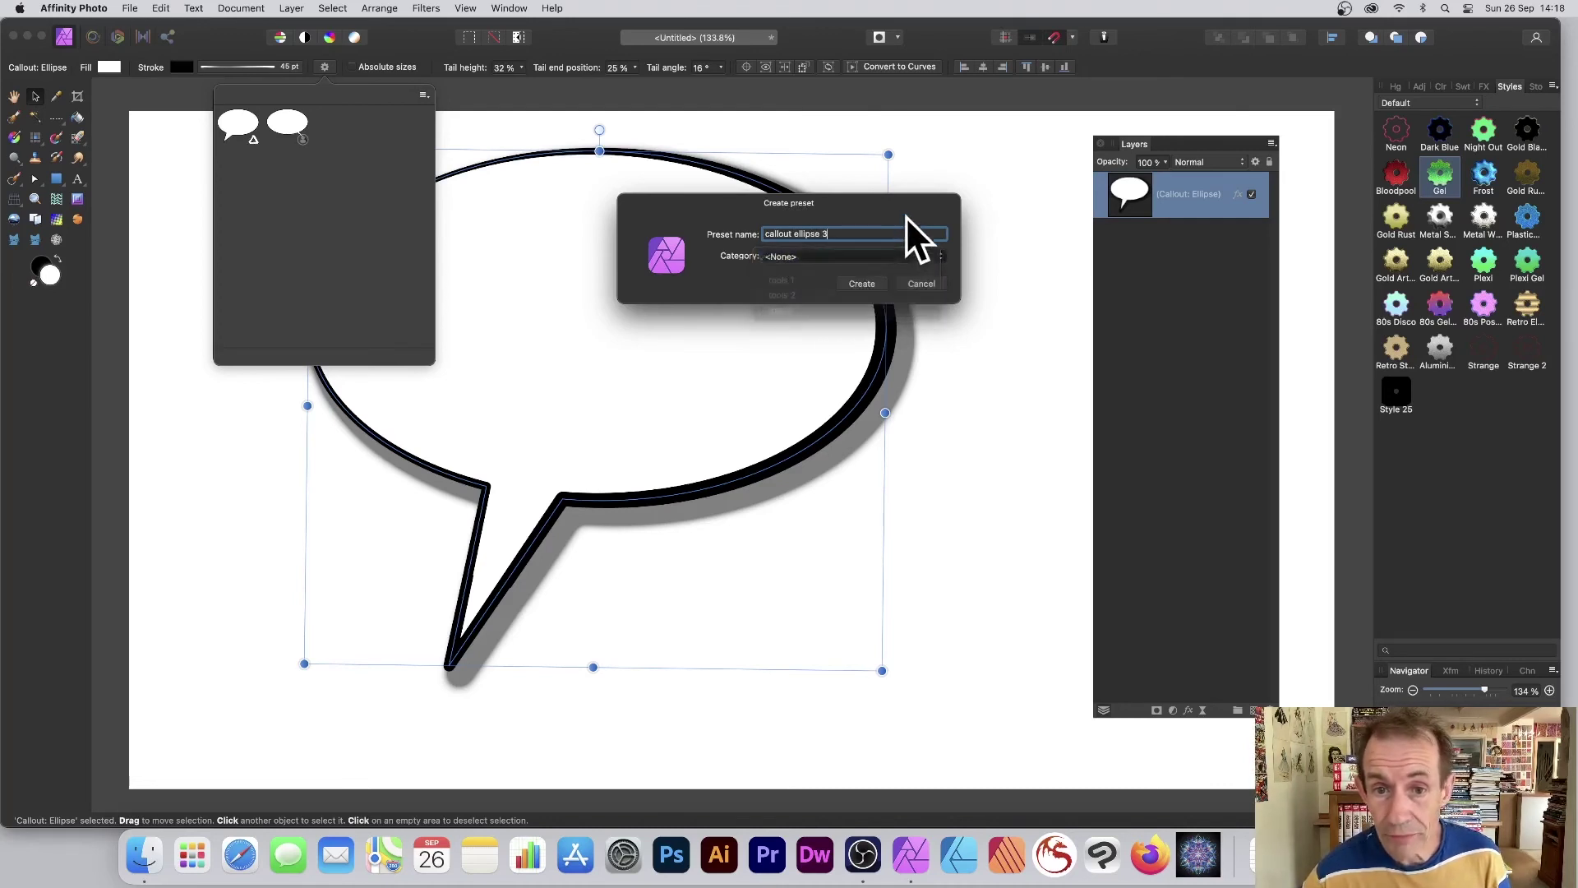
pyautogui.click(862, 283)
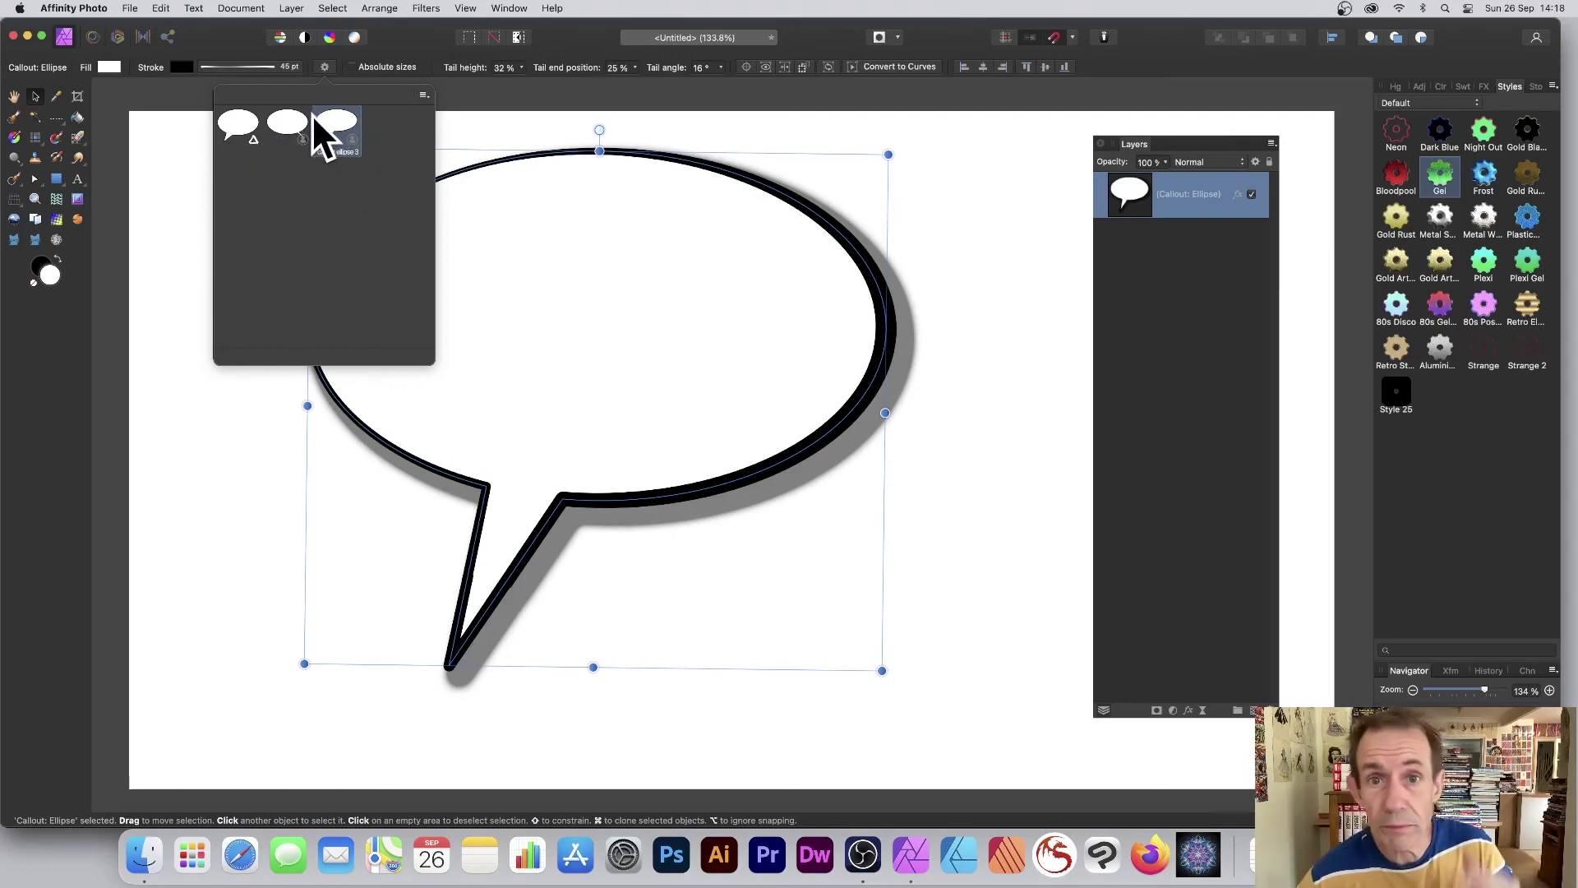
pyautogui.click(571, 31)
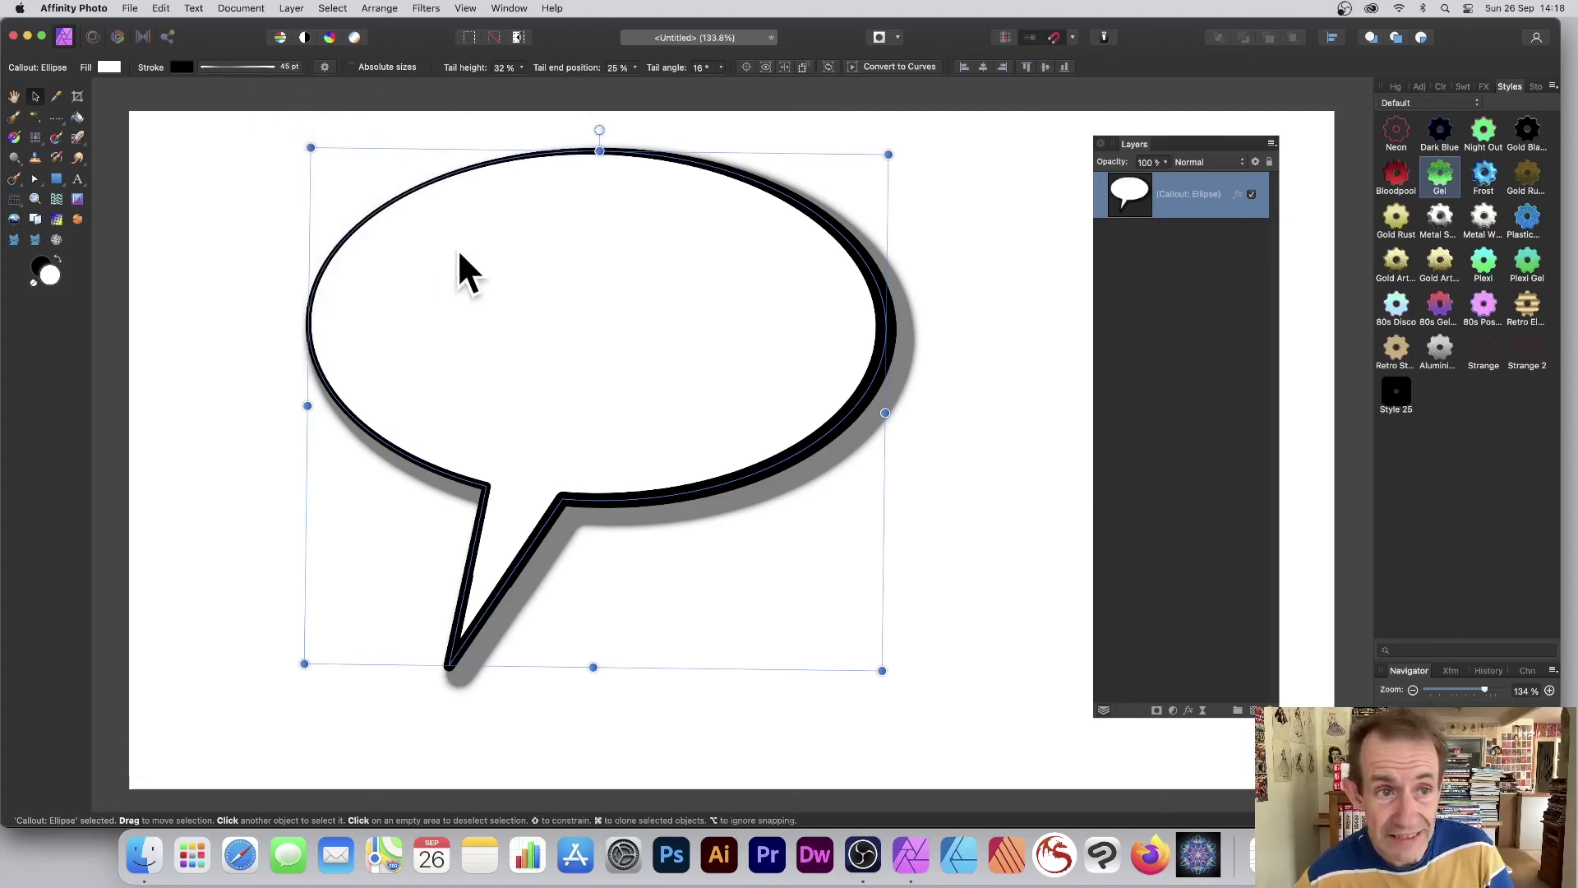
# Apply callout presets, ending with the one whose tail points down-right.
pyautogui.click(324, 69)
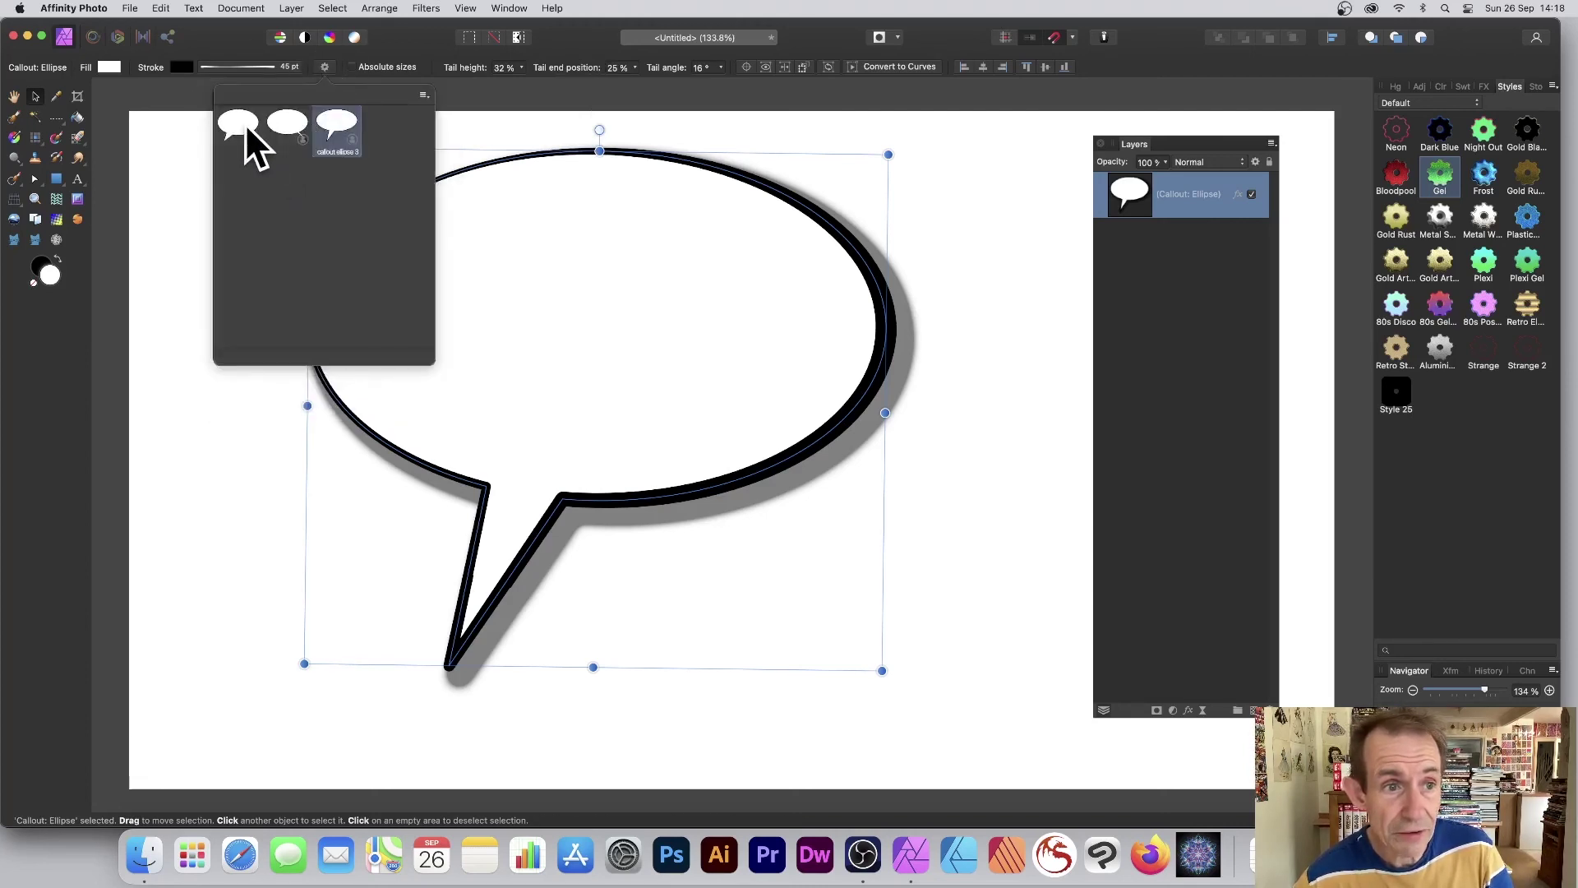
pyautogui.click(245, 123)
pyautogui.click(324, 68)
pyautogui.click(291, 125)
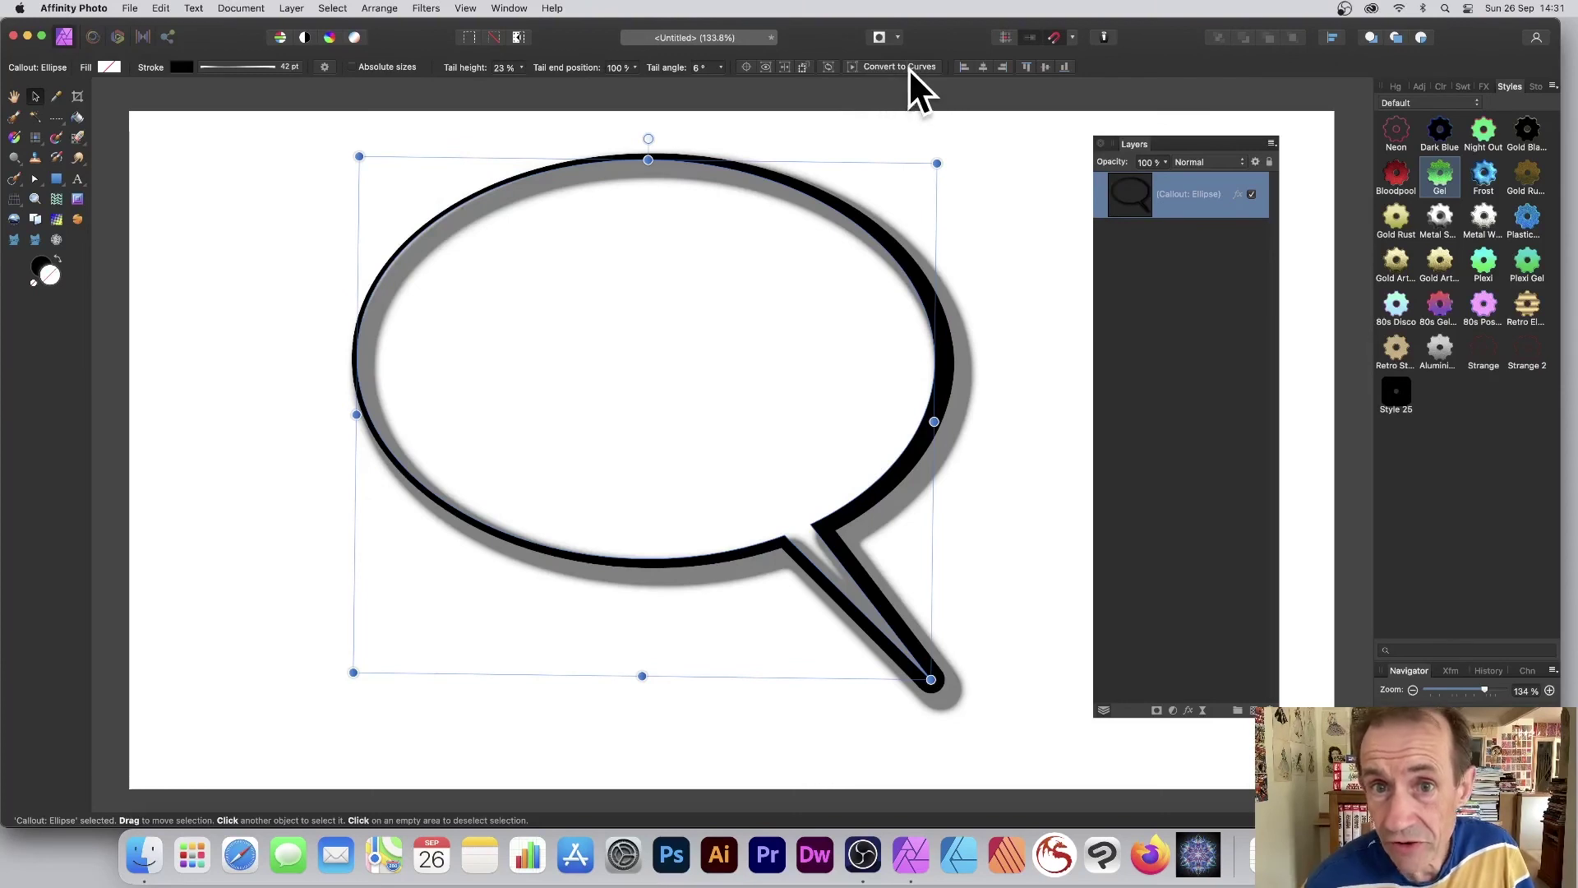
# Convert the balloon shape to curves.
pyautogui.click(906, 69)
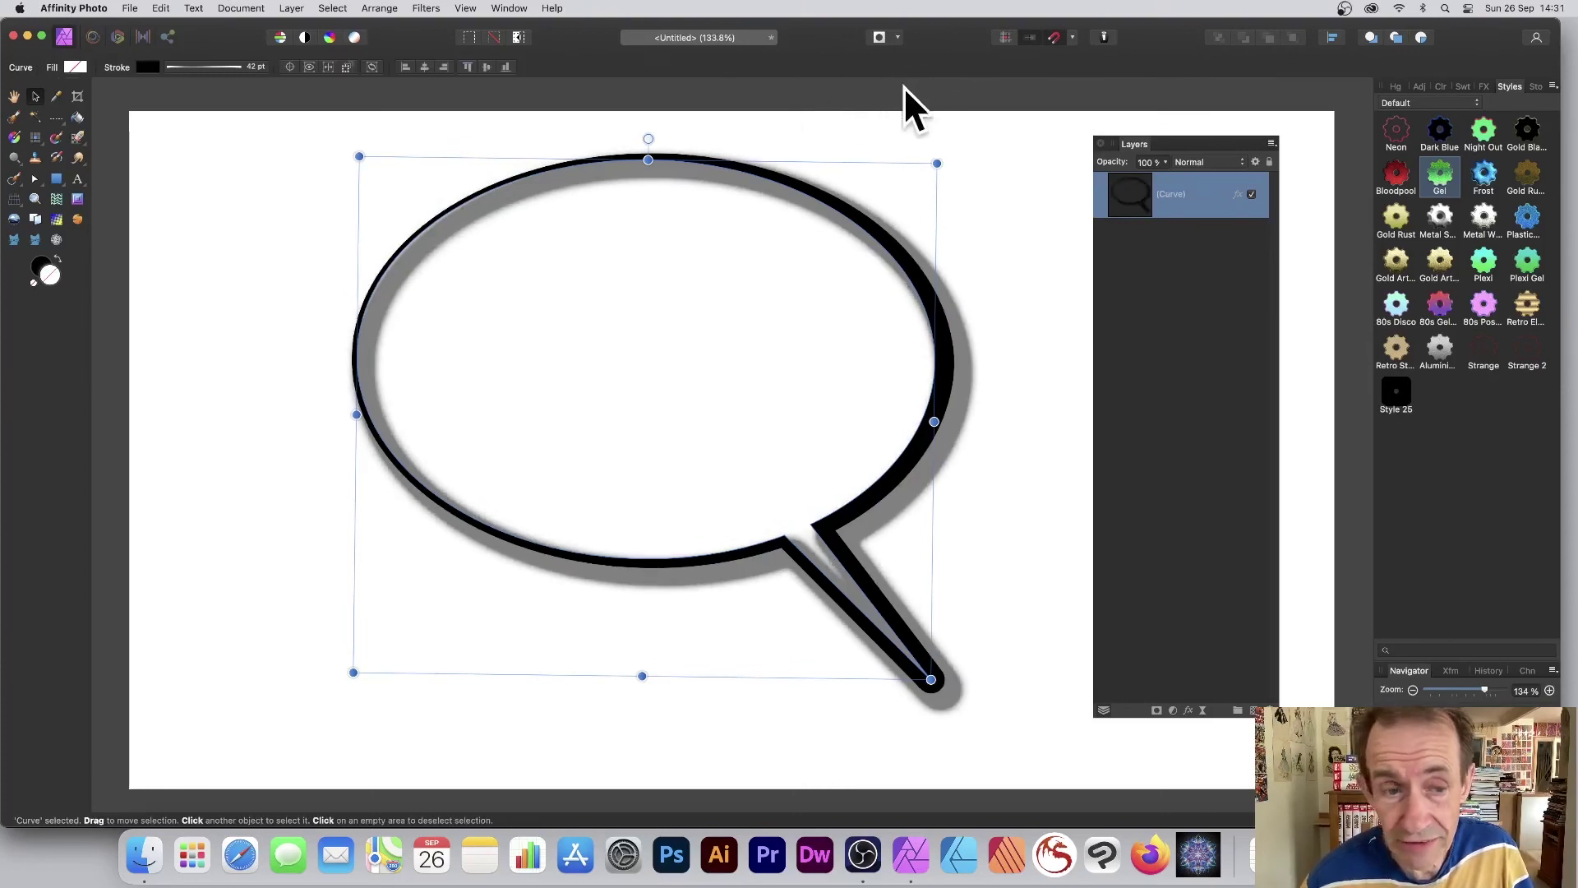
pyautogui.press('super+z')
pyautogui.rightClick(727, 219)
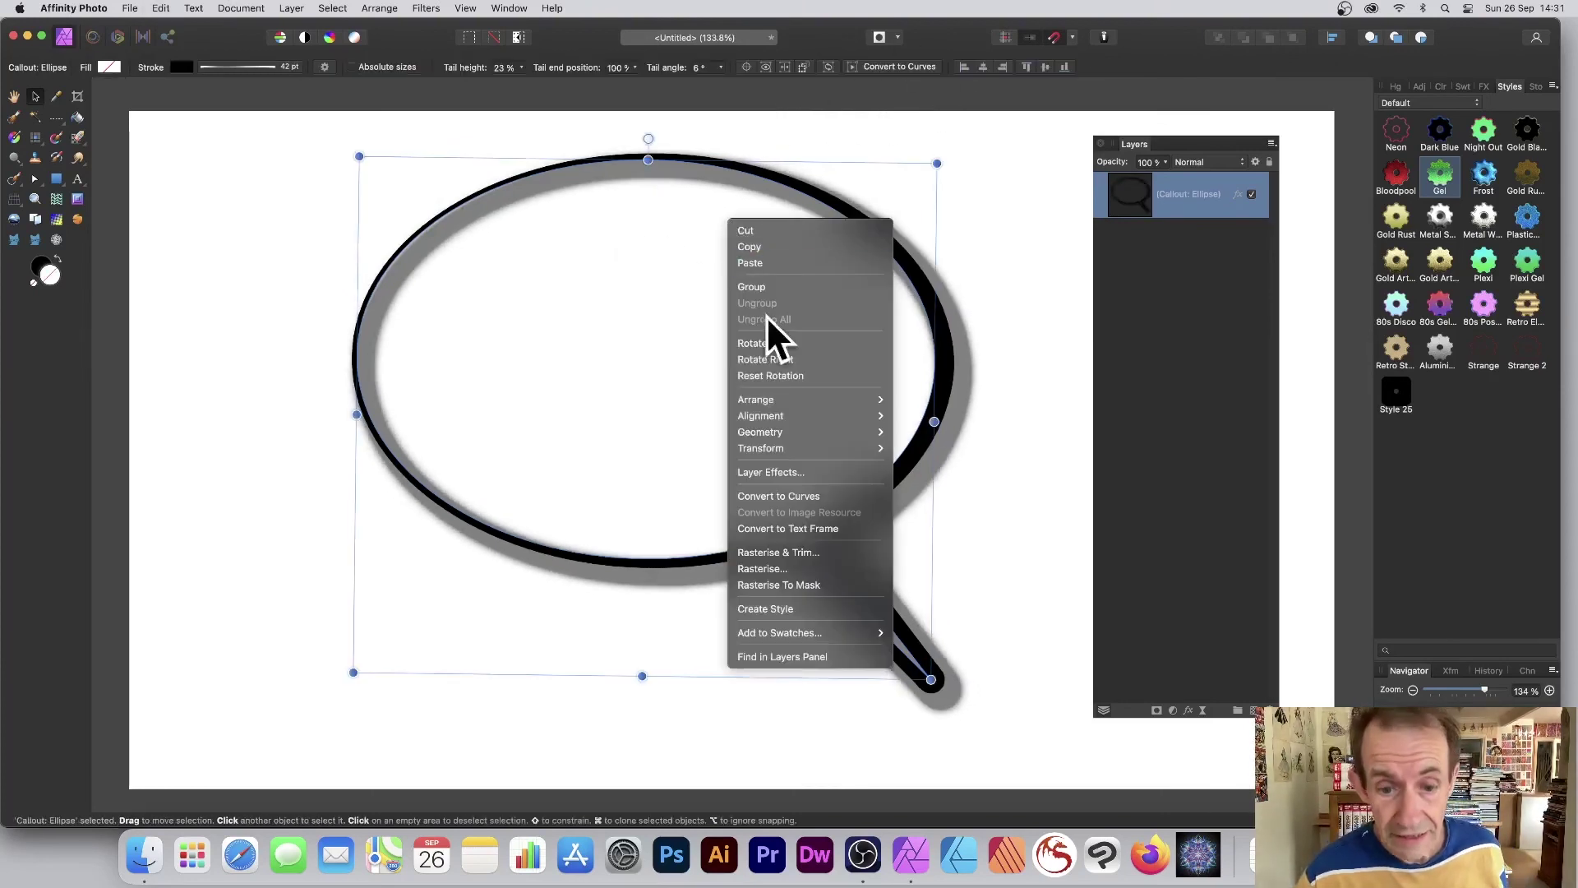
pyautogui.click(824, 498)
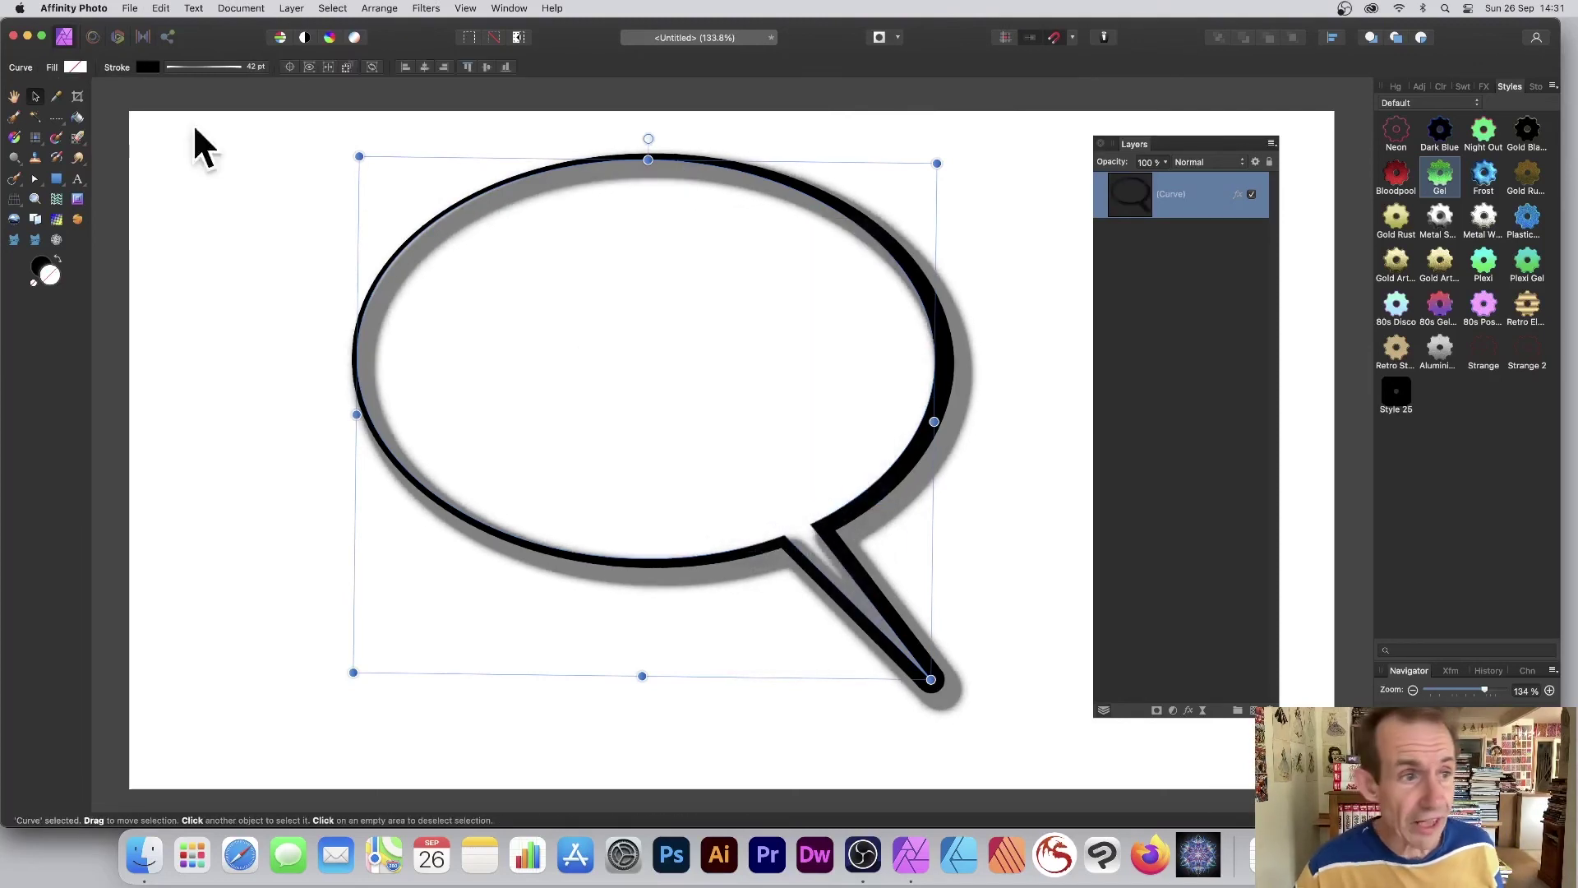
# With the Node tool, pull the left node inward and sweep the upper-left curve outward.
pyautogui.click(34, 178)
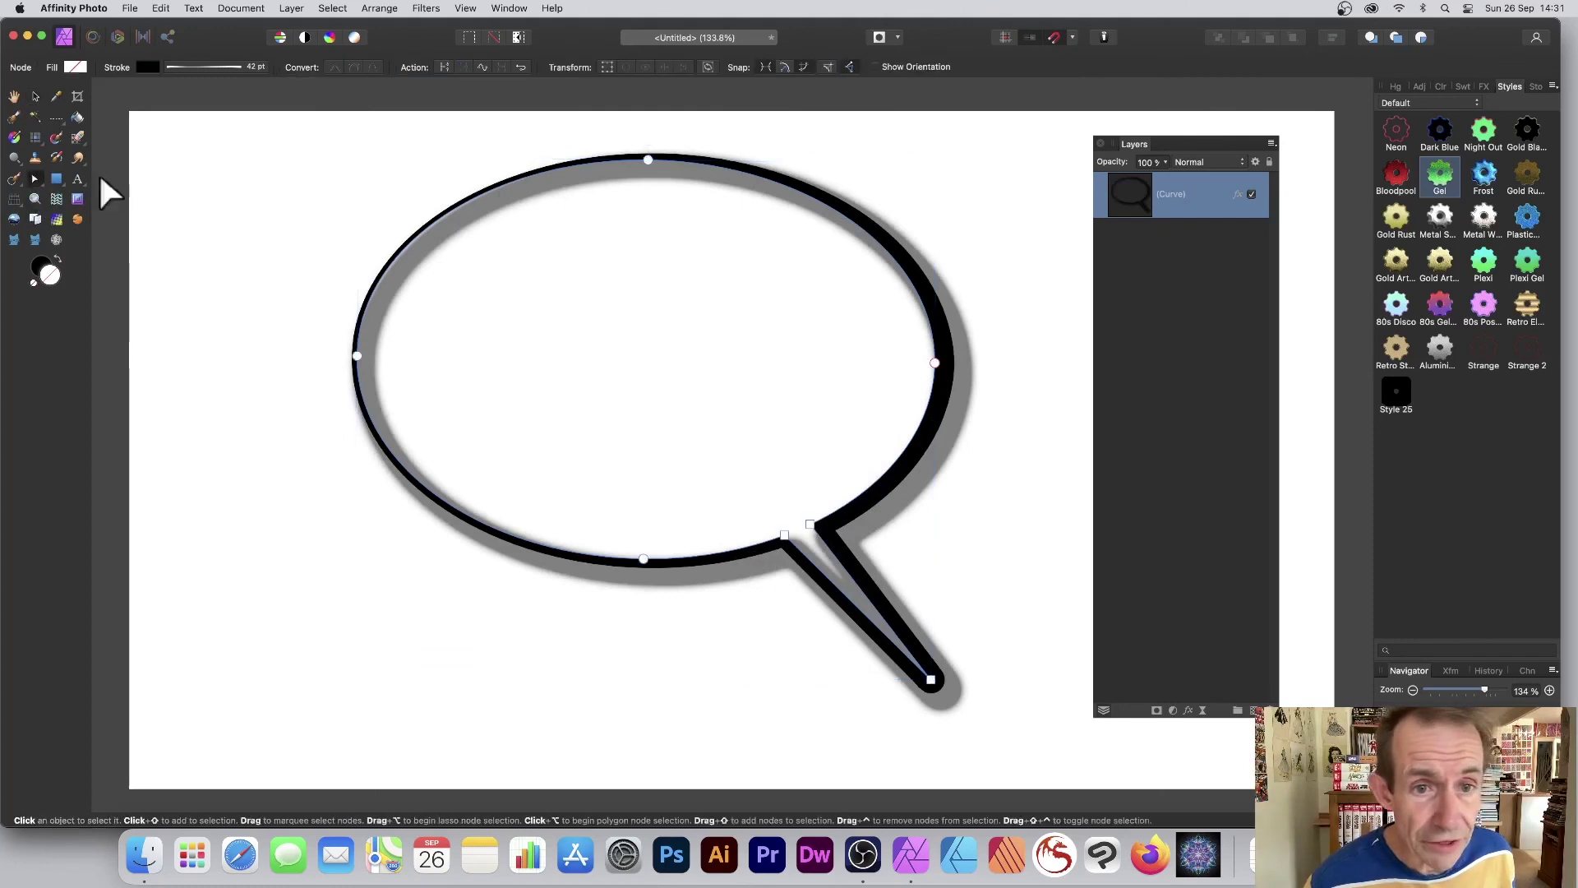
pyautogui.moveTo(358, 357); pyautogui.dragTo(485, 363)
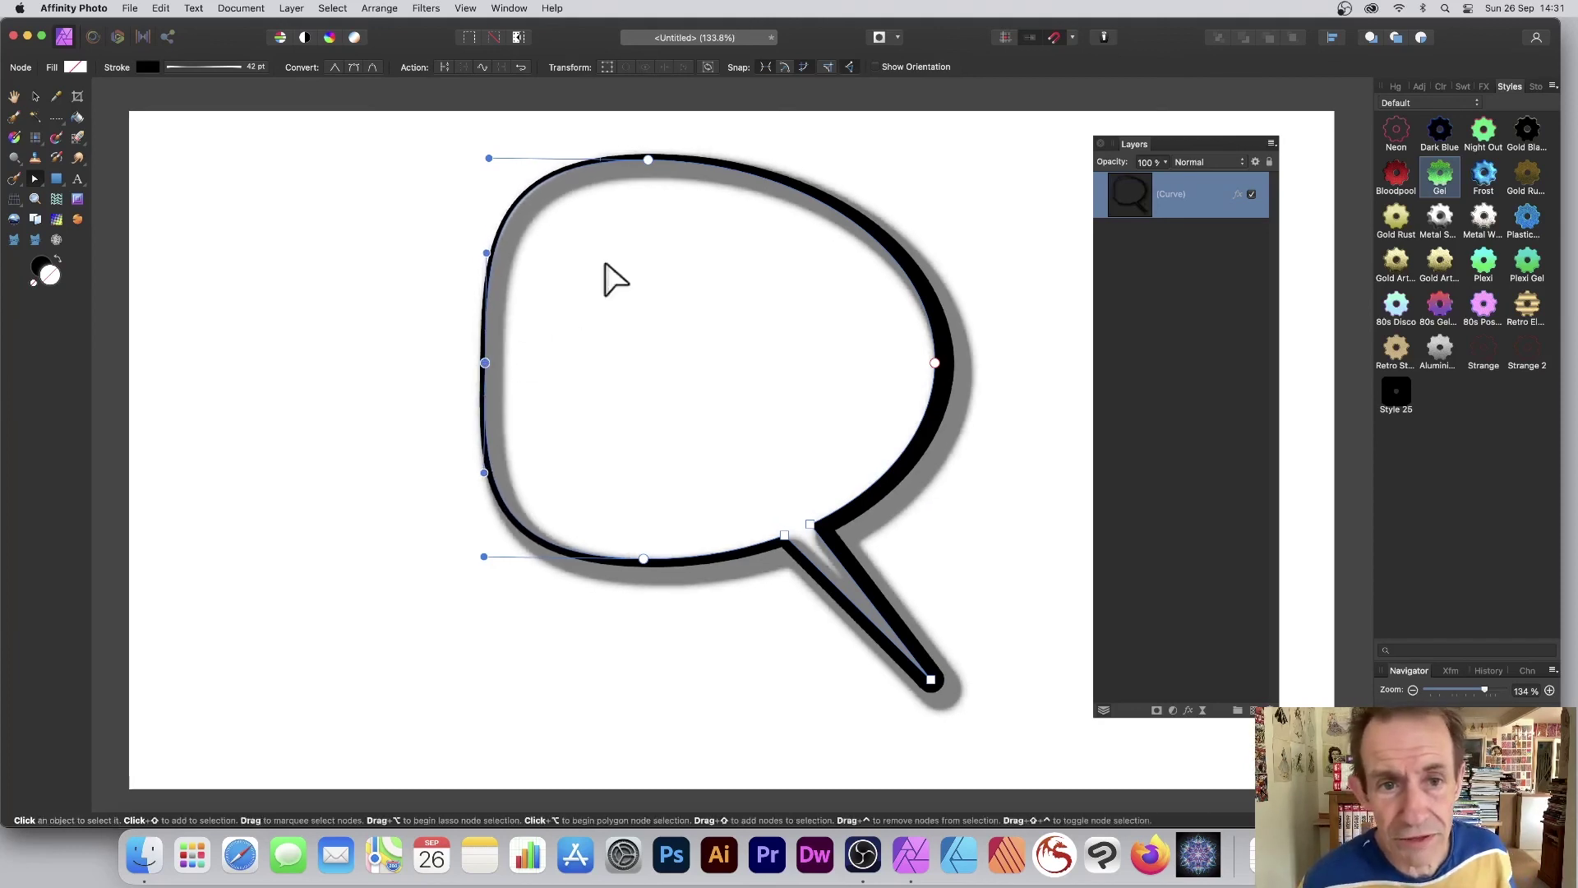
pyautogui.moveTo(489, 157); pyautogui.dragTo(240, 163)
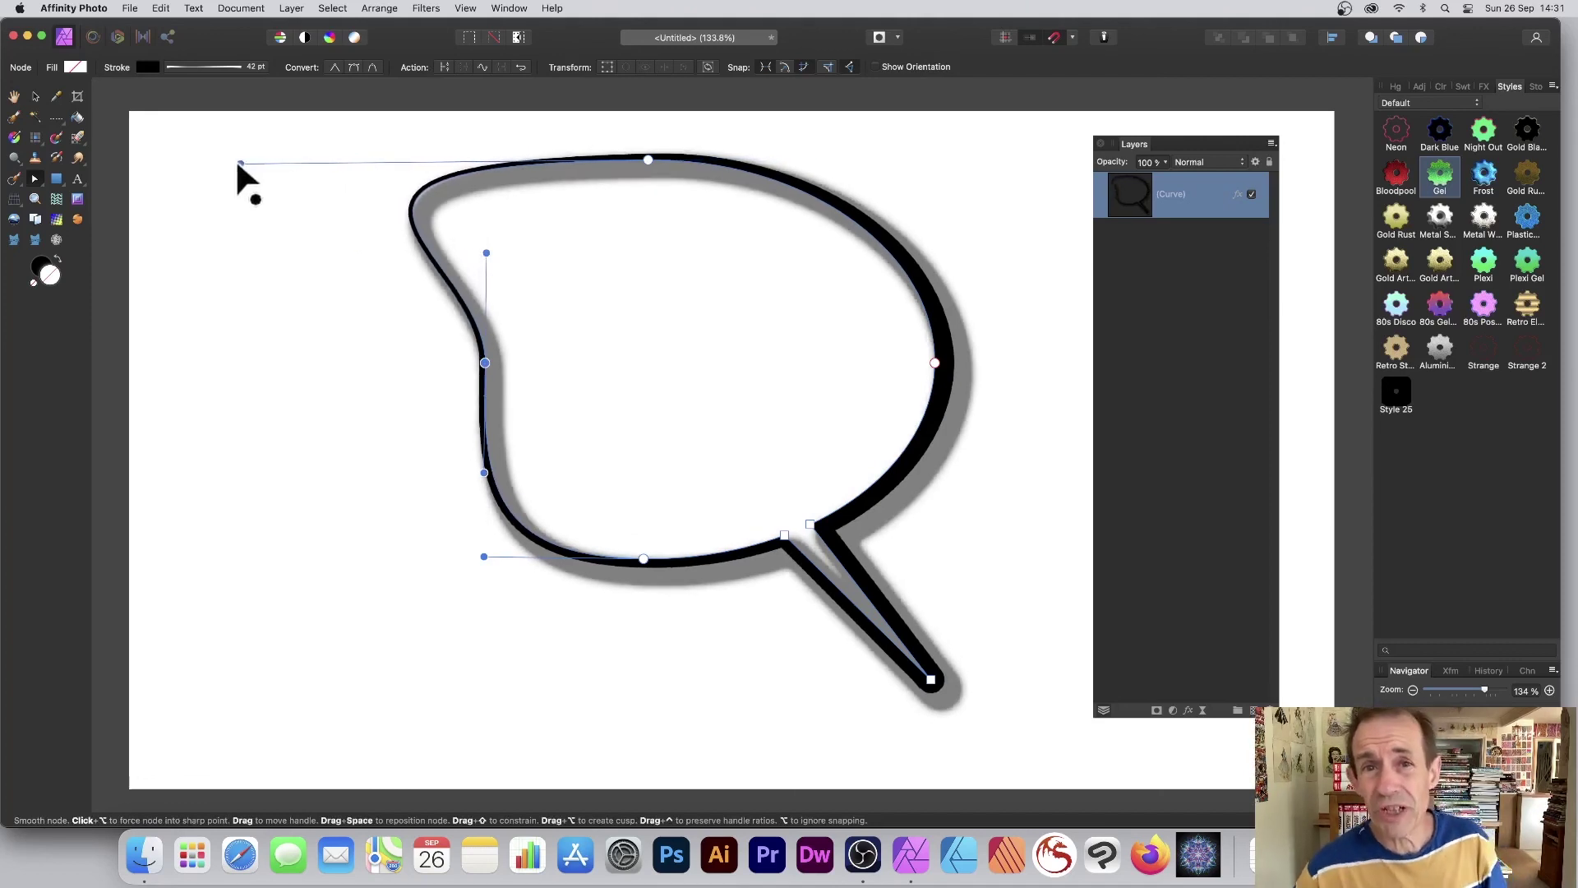